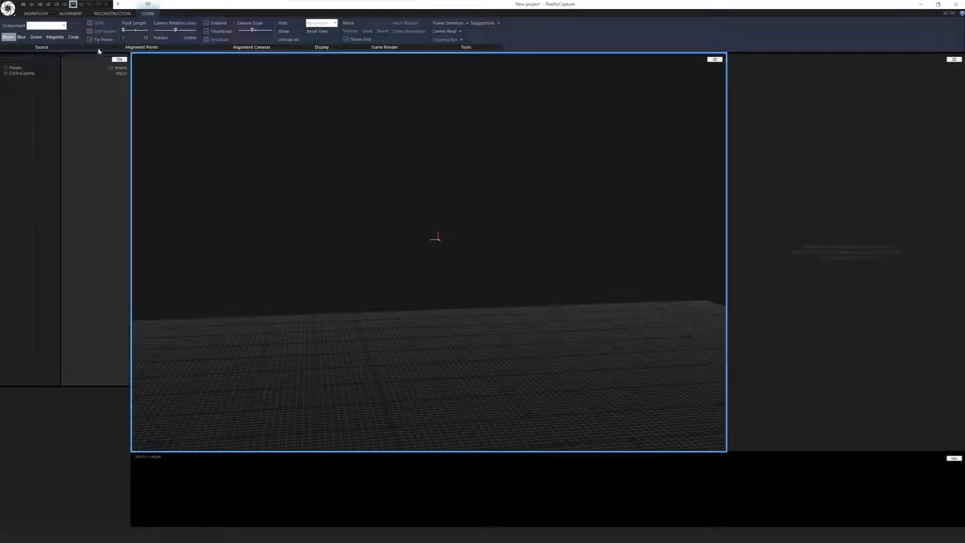
- Show the alignment settings, align the imported images and minimise the alignment progress display
left_click(70, 13)
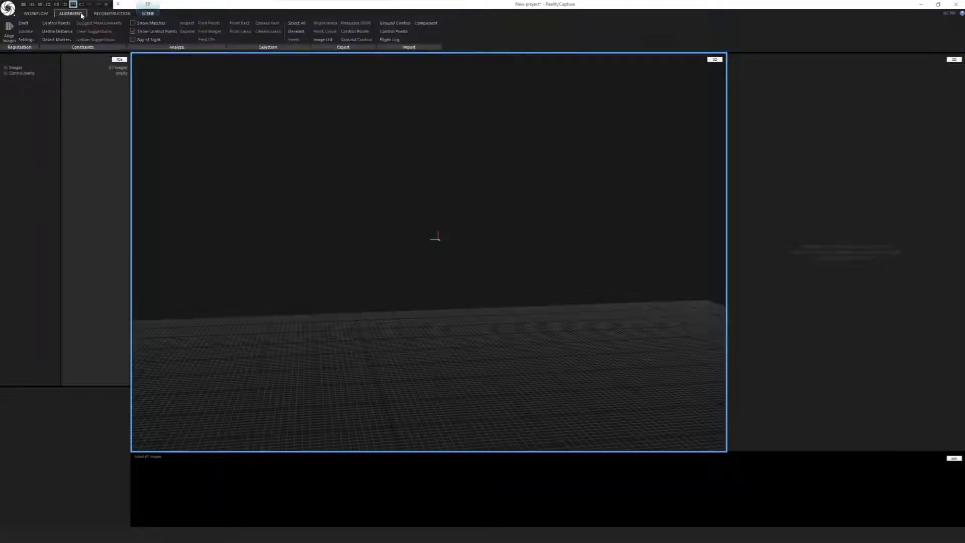
left_click(26, 40)
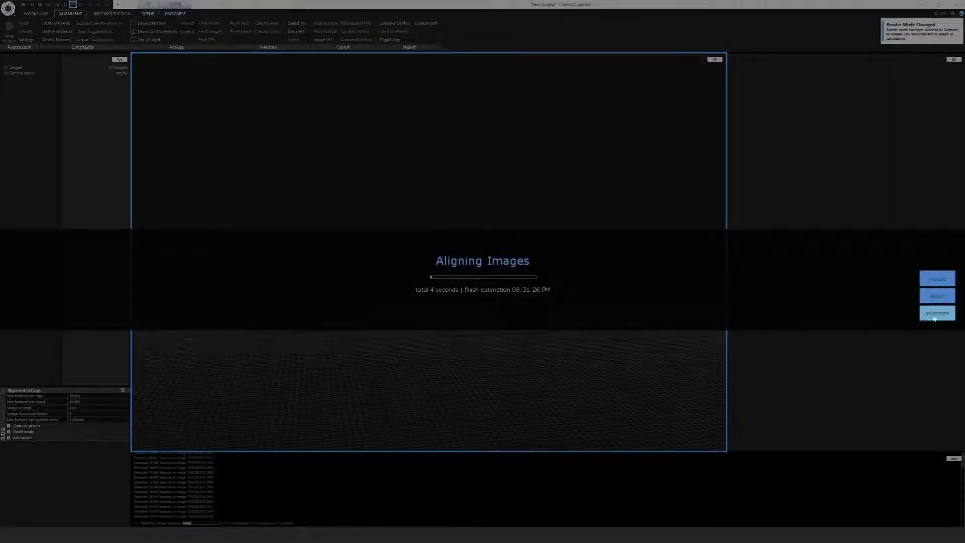
left_click(934, 318)
- Examine the image downscale factor and image overlap in the alignment settings
left_click(71, 420)
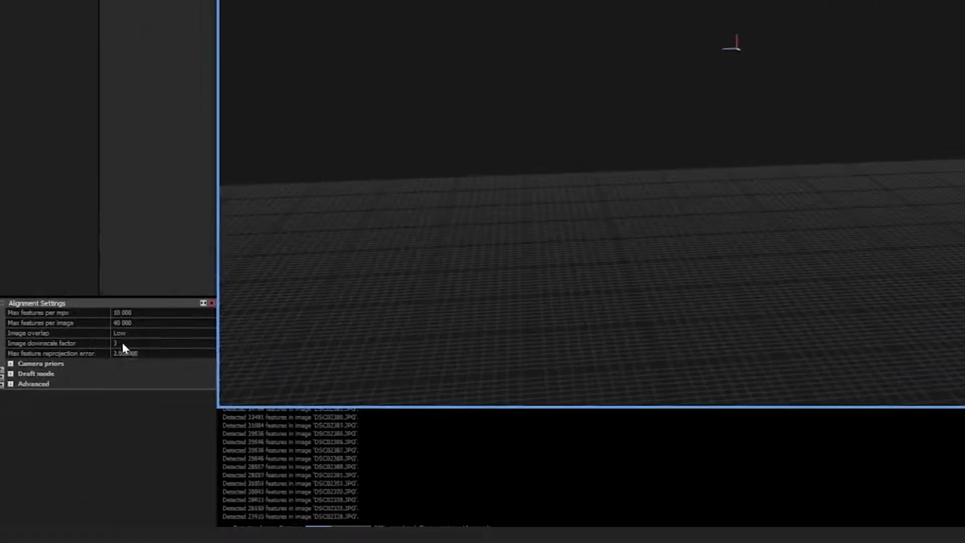
left_click(119, 343)
left_click(126, 332)
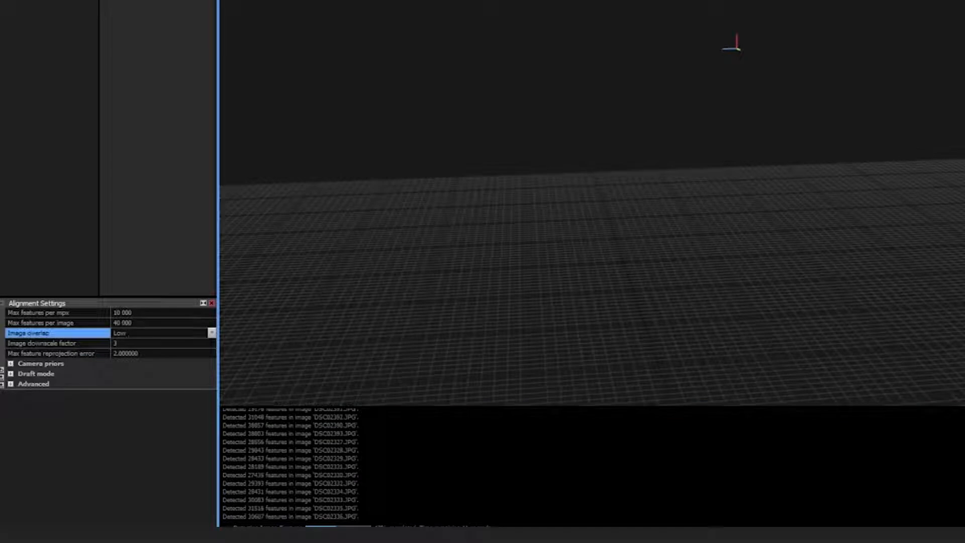
double_click(126, 333)
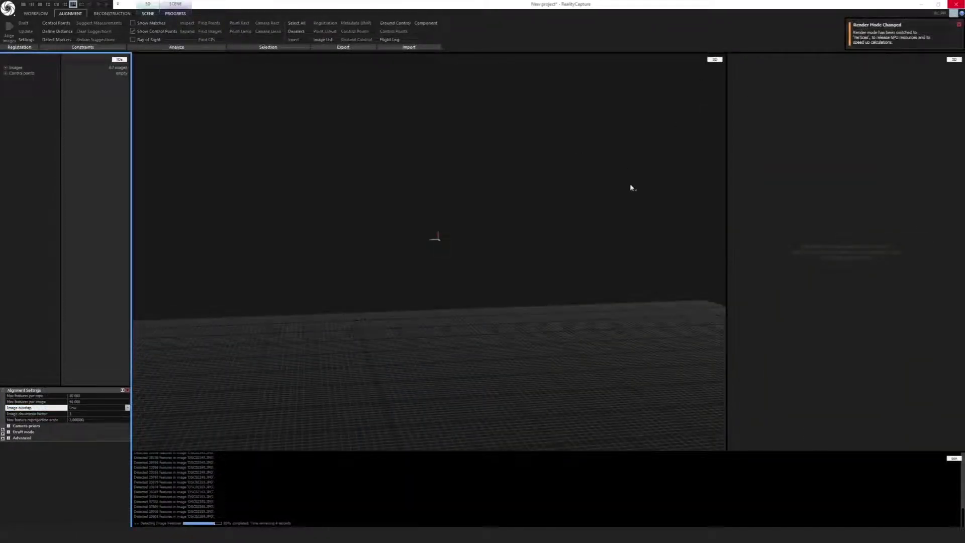
left_click(558, 207)
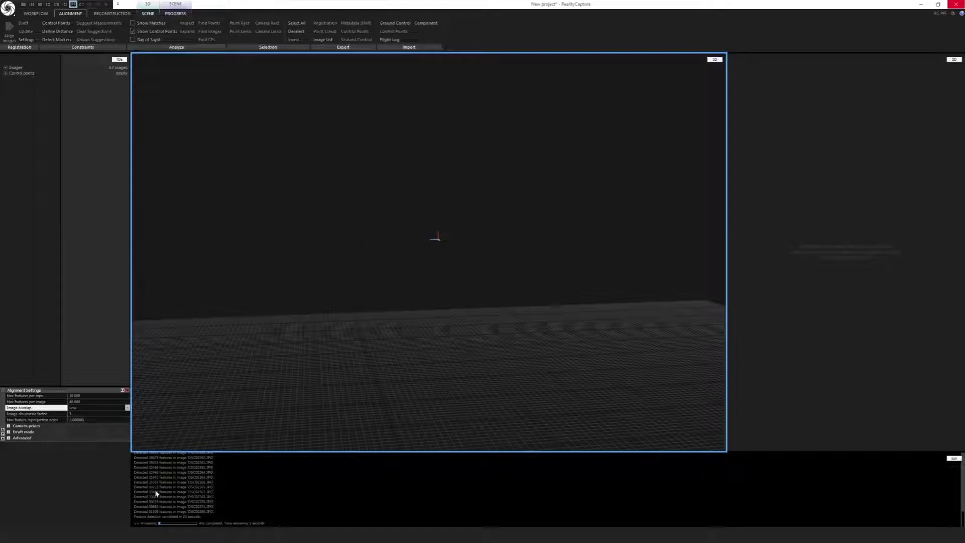
- Examine the aligned point cloud and read the notification about licensing the inputs for export
left_click(37, 13)
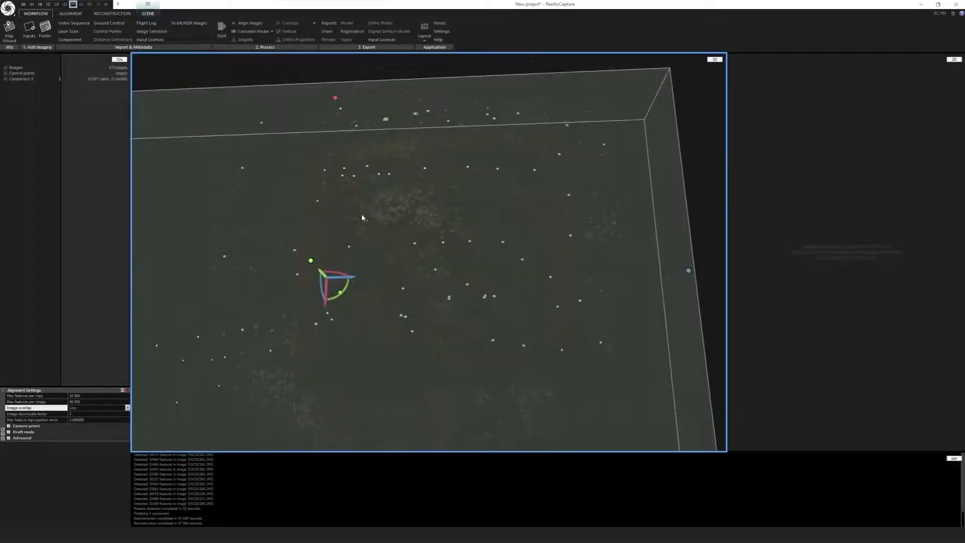
scroll(360, 213, "down", 3)
right_click_drag(360, 213, 384, 253)
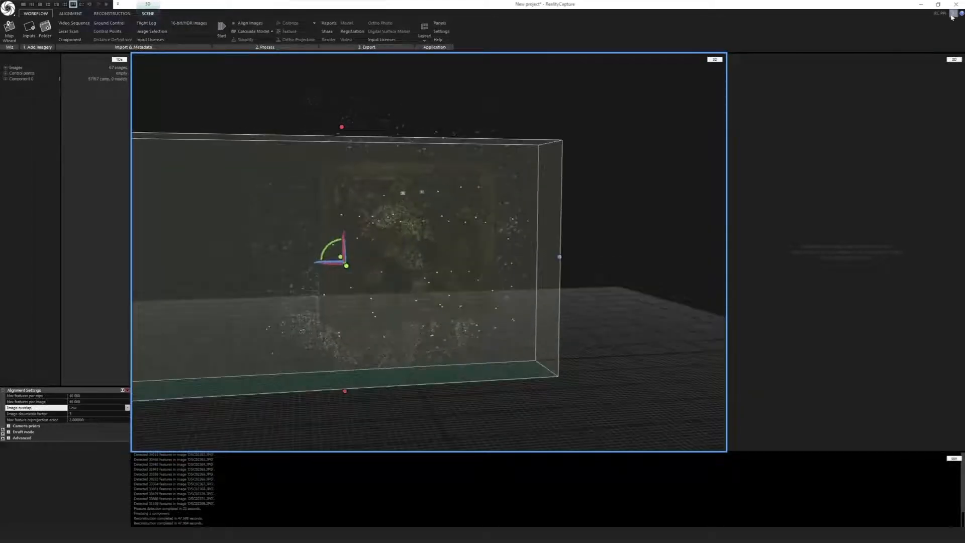
left_click(952, 14)
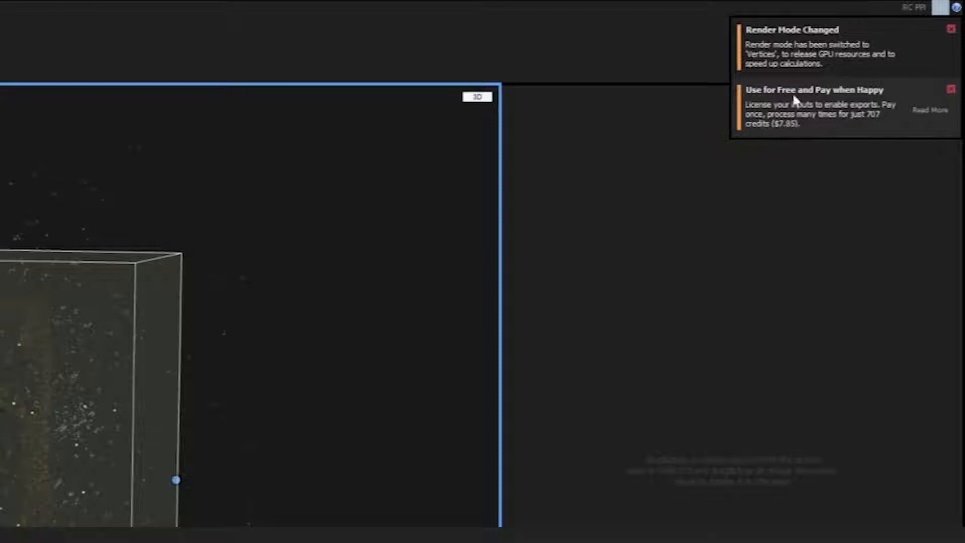
left_click(939, 10)
left_click(939, 10)
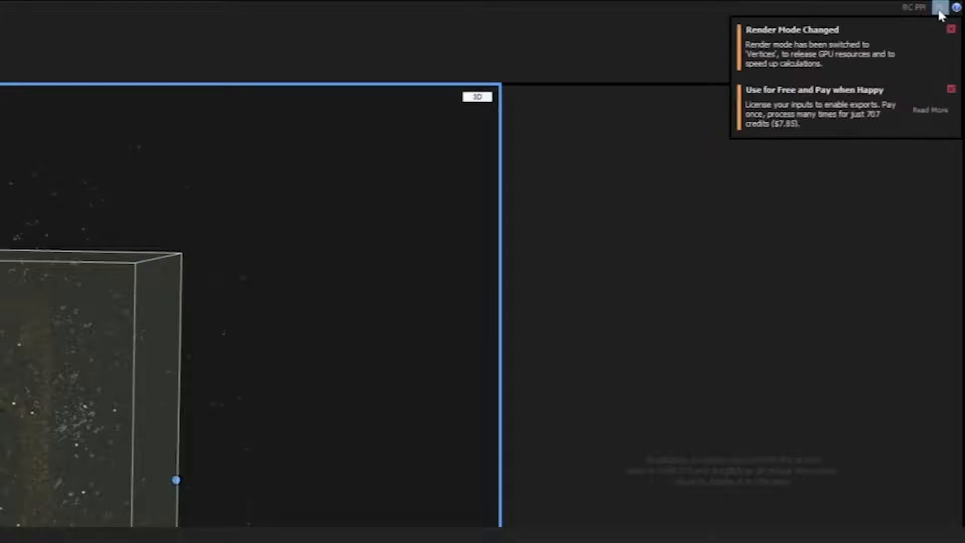
- Narrow the reconstruction region by pulling its left face in towards the framed subject
left_click_drag(93, 415, 502, 278)
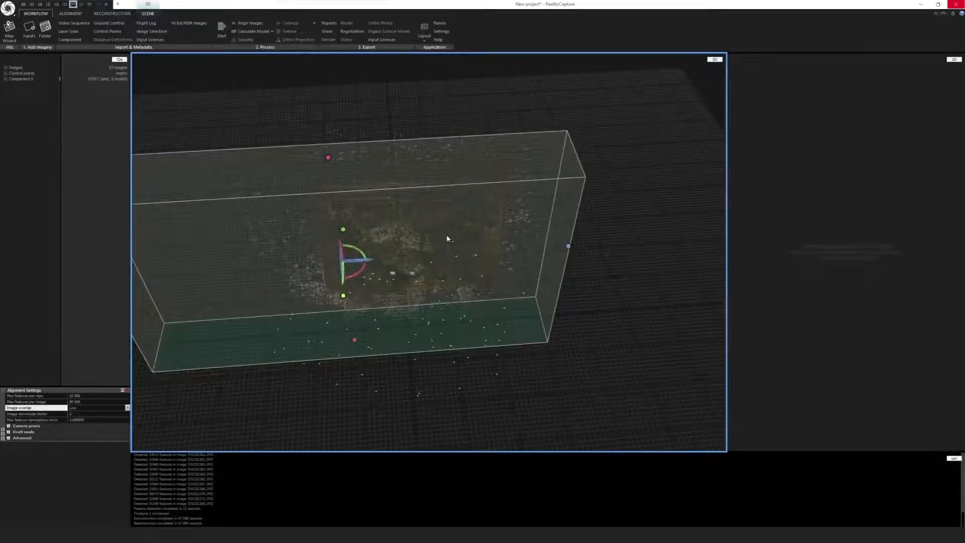
left_click_drag(446, 234, 320, 189)
left_click(112, 14)
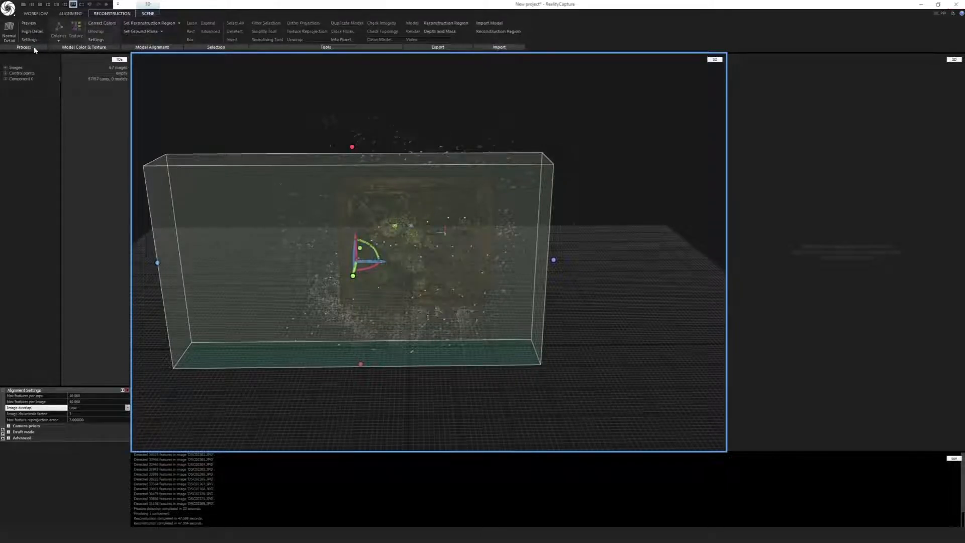
left_click_drag(432, 211, 433, 224)
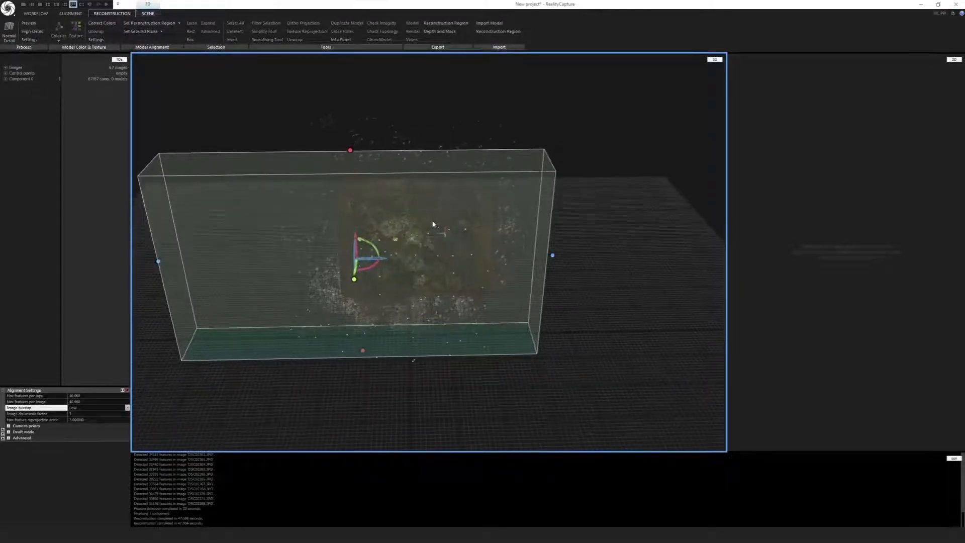
left_click_drag(165, 258, 305, 253)
- Set the image downscale for the normal model to 1 in the reconstruction settings' depth map calculation
left_click(14, 43)
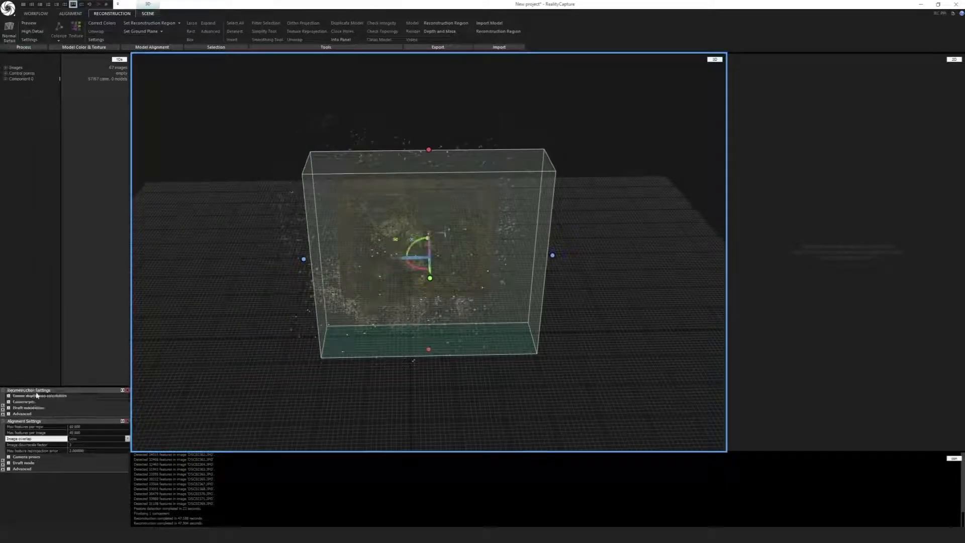
left_click(9, 396)
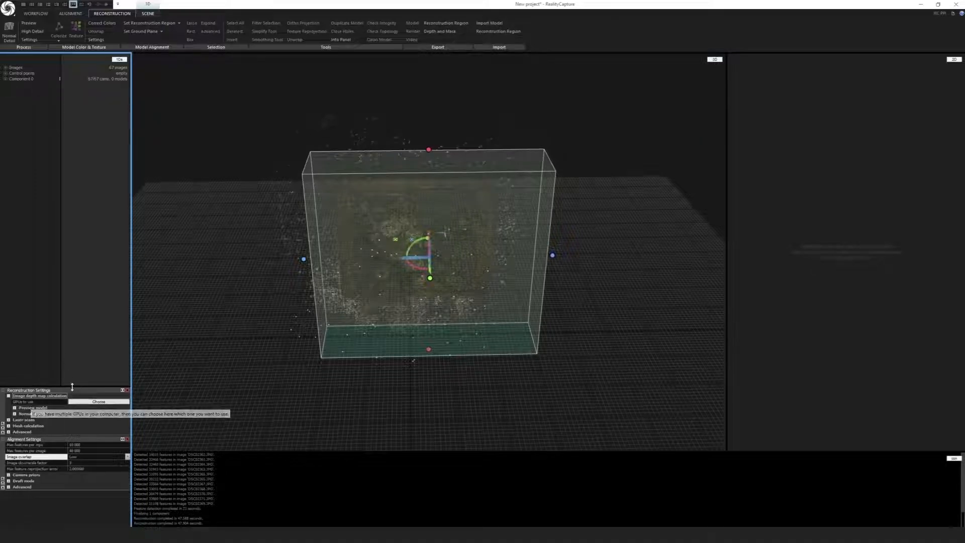
left_click(15, 413)
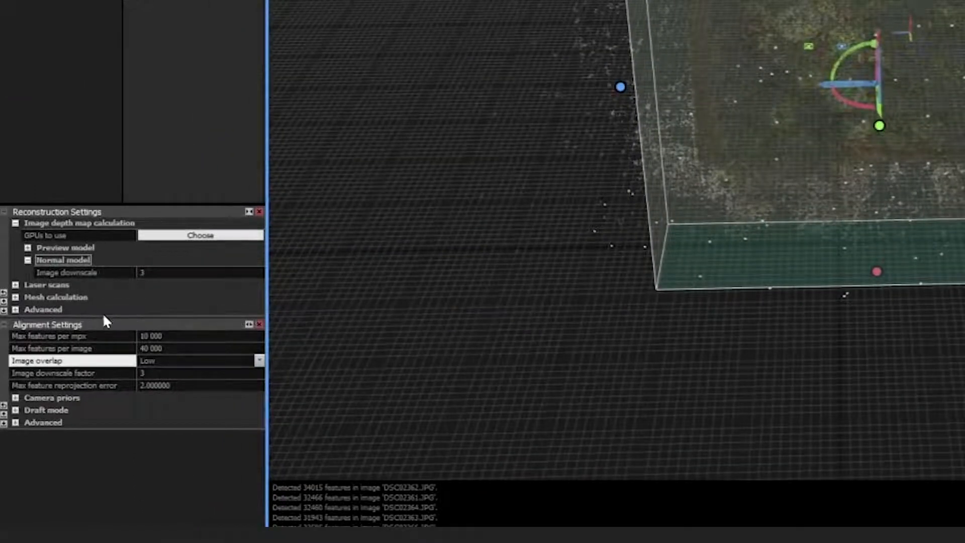
left_click(113, 272)
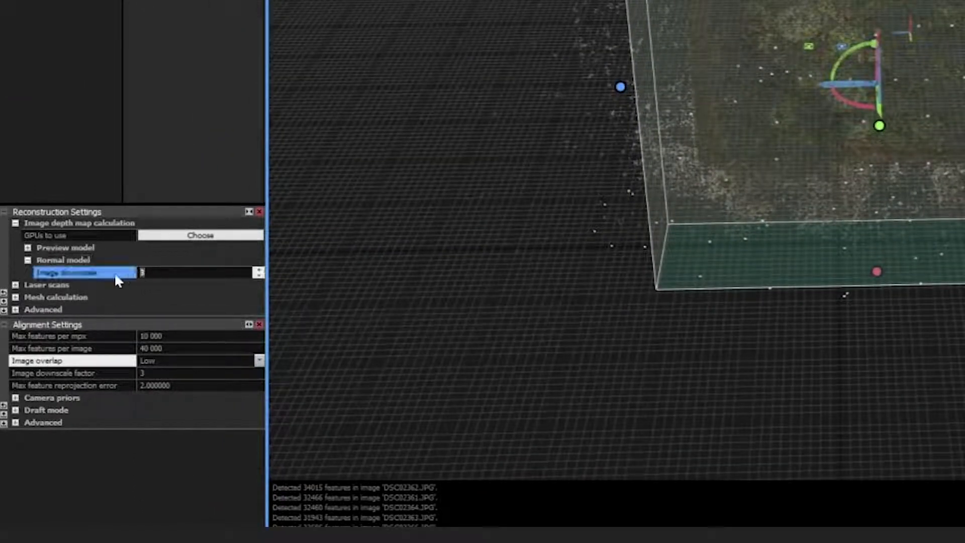
type("1")
key("Return")
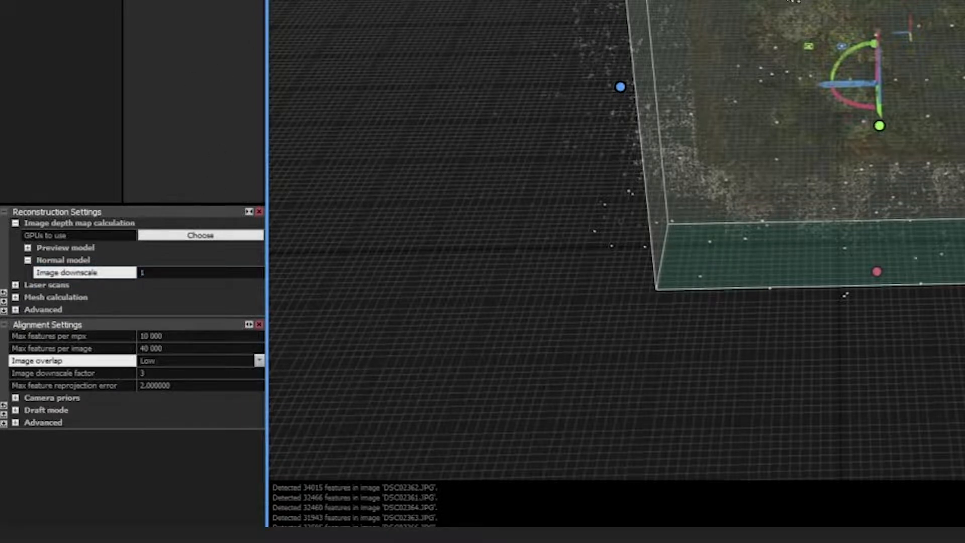
- Increase the display scale of the alignment cameras and examine their positions around the reconstruction region
left_click_drag(783, 80, 840, 51)
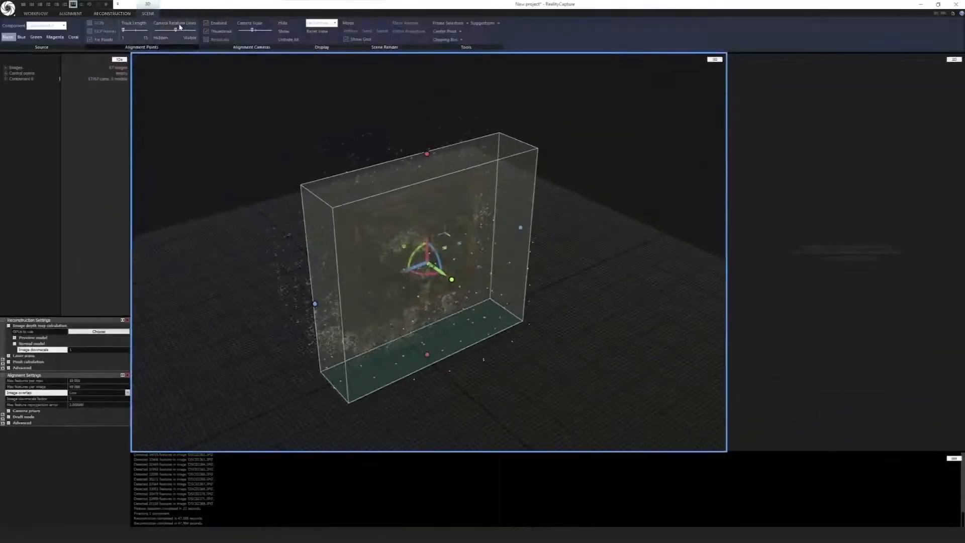
left_click_drag(241, 31, 259, 31)
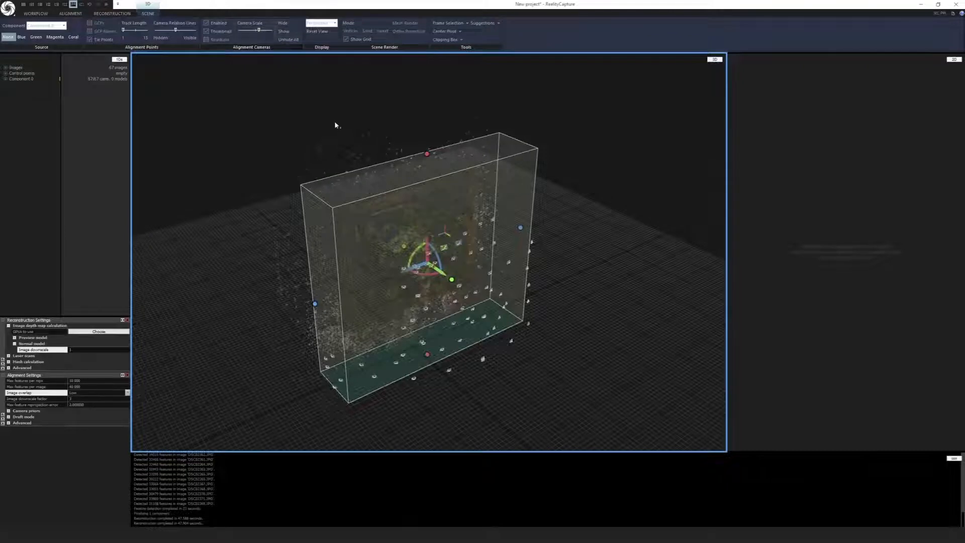
left_click_drag(425, 236, 461, 176)
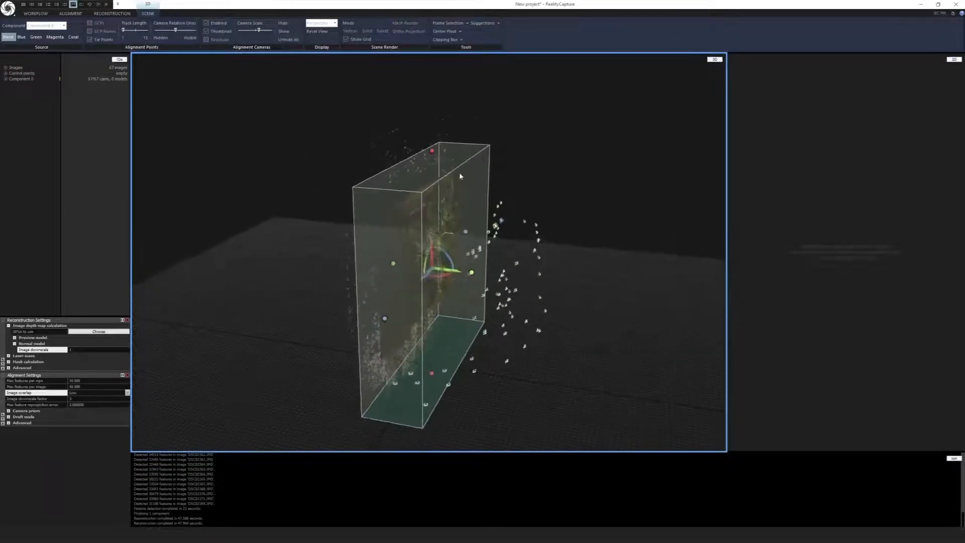
left_click_drag(420, 253, 416, 198)
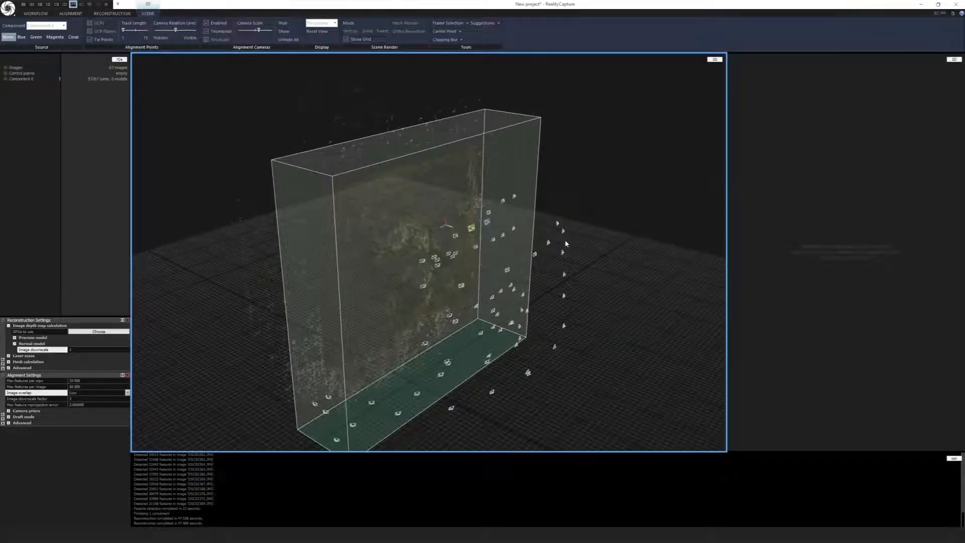
left_click_drag(603, 225, 554, 216)
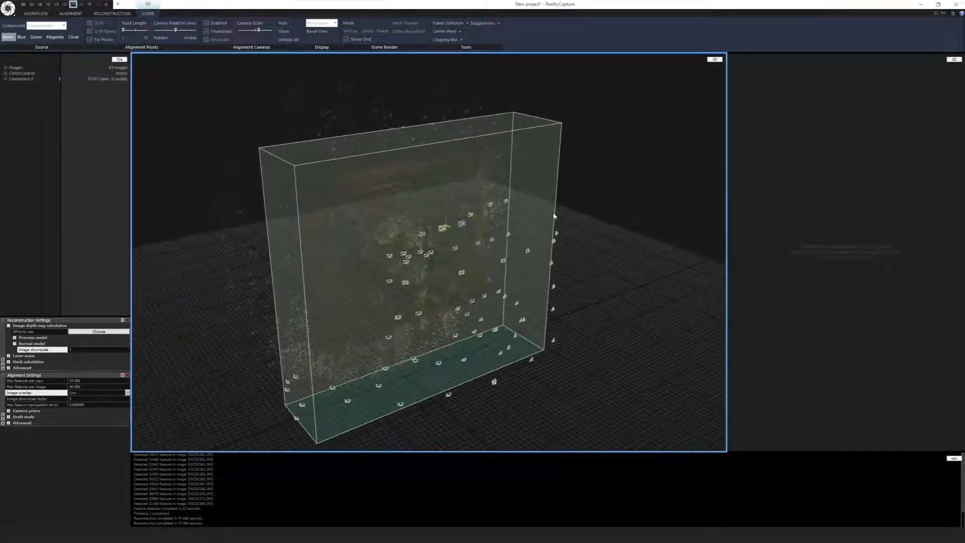
- Replace the current project with a new empty one, and switch to File Explorer to show the Succulent framed folder
key("ctrl+n")
left_click(537, 303)
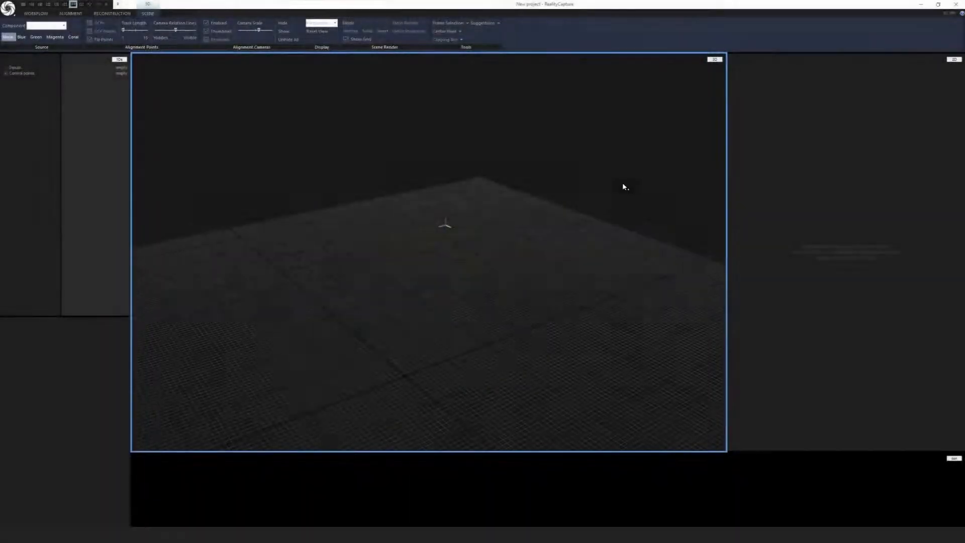
key("alt+Tab")
left_click(365, 186)
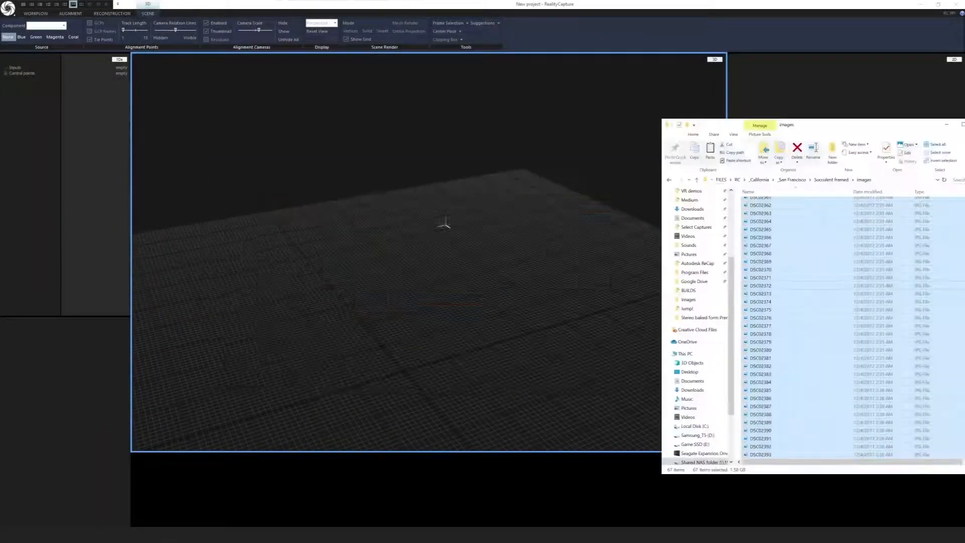
key("alt+Up")
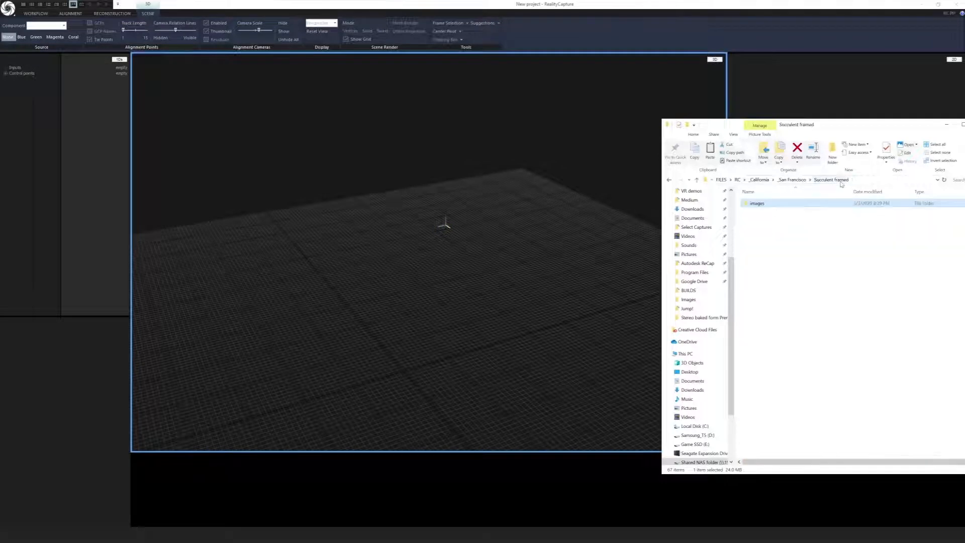
- Switch to the empty IrfanView window
key("alt+Tab")
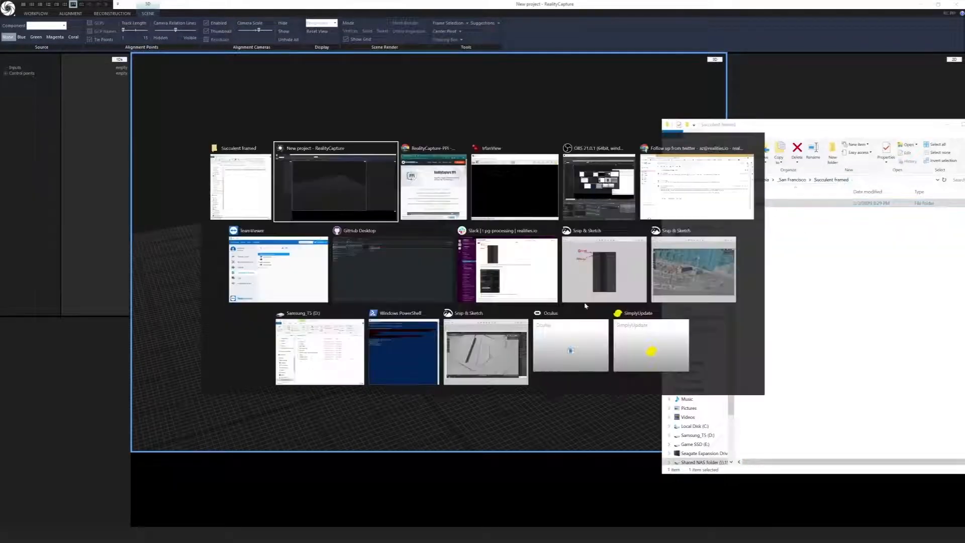
key("alt+Tab")
left_click(514, 182)
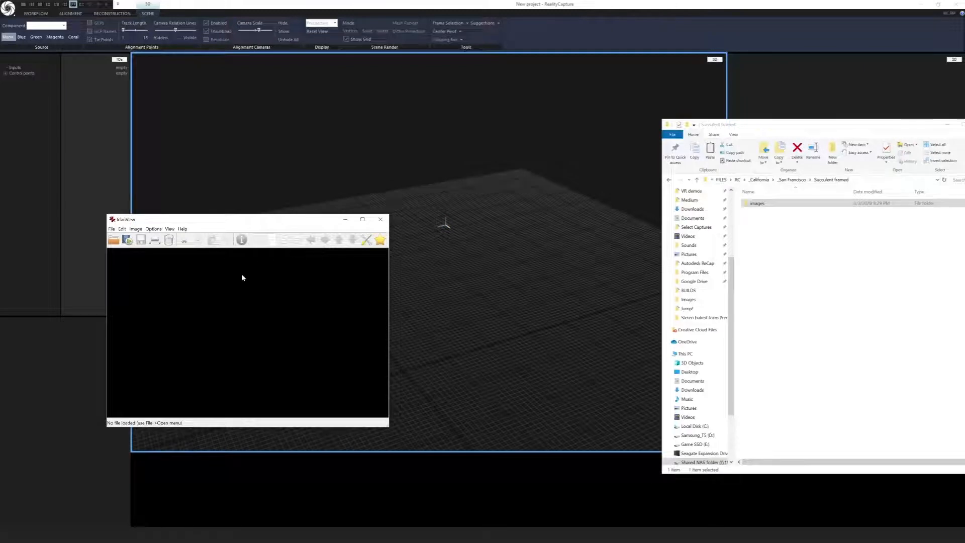
key("alt+Tab")
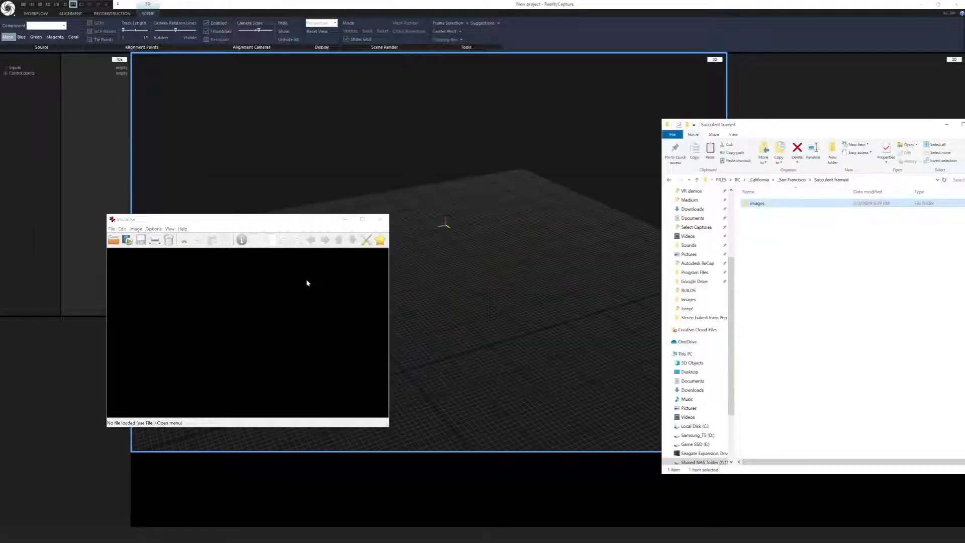
left_click(317, 296)
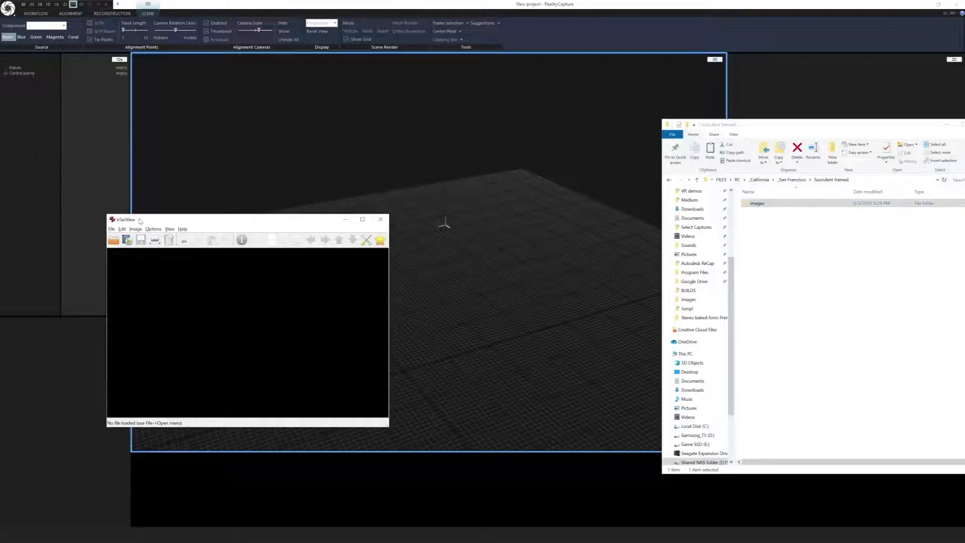
- Switch to the browser and examine the IrfanView 64-bit version page with its available downloads
key("alt+Tab")
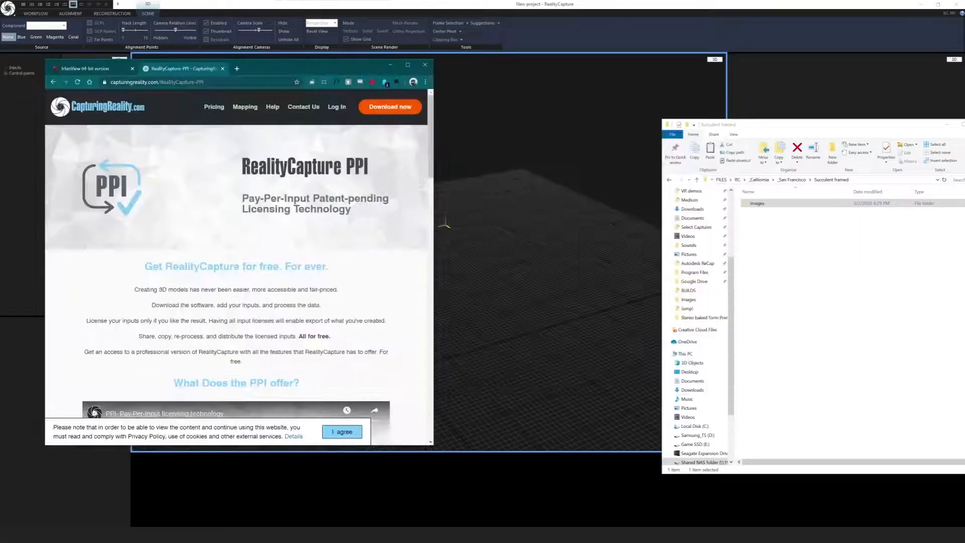
left_click(93, 70)
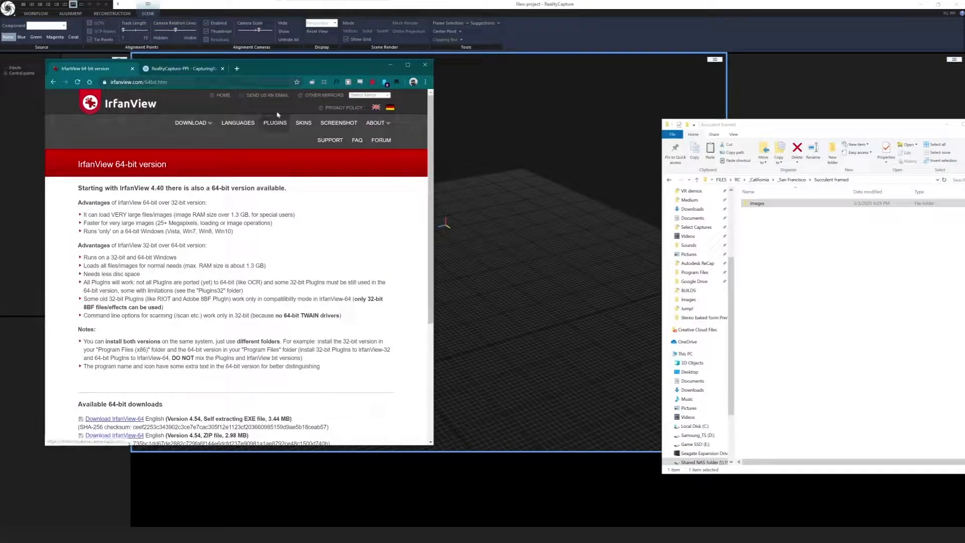
left_click_drag(361, 70, 563, 90)
scroll(437, 282, "down", 1)
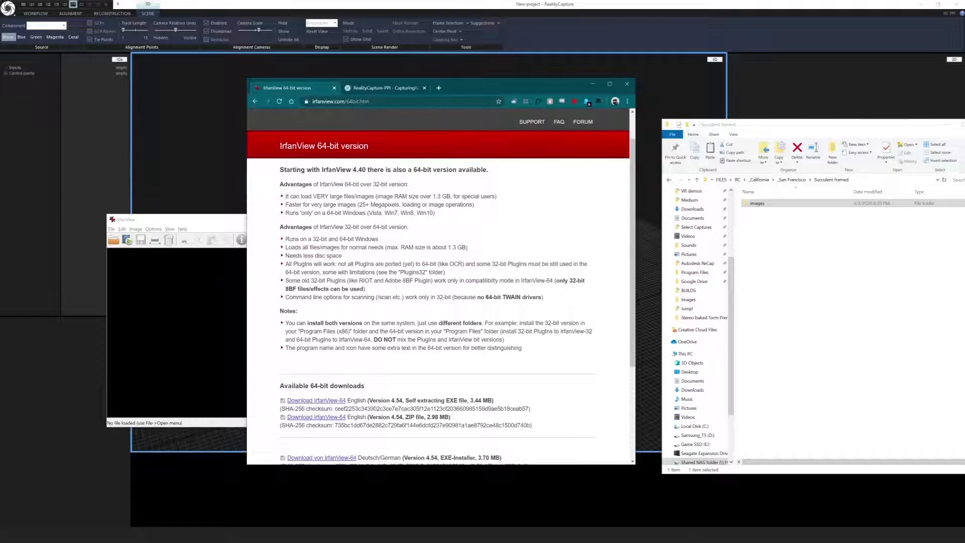
- Minimize the browser and open IrfanView's Batch Conversion/Rename dialog, moving it so its settings are visible
left_click(594, 85)
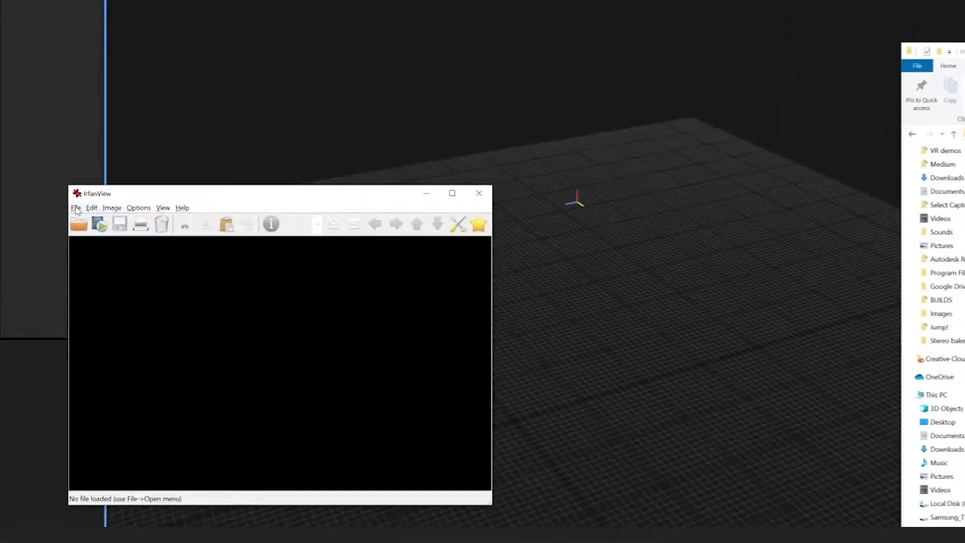
left_click(122, 229)
mouse_move(75, 207)
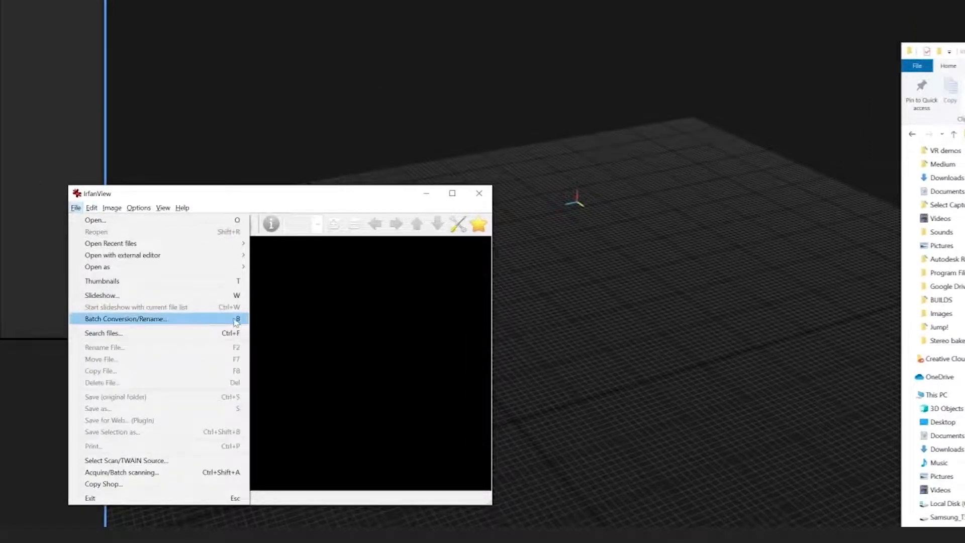
left_click(208, 324)
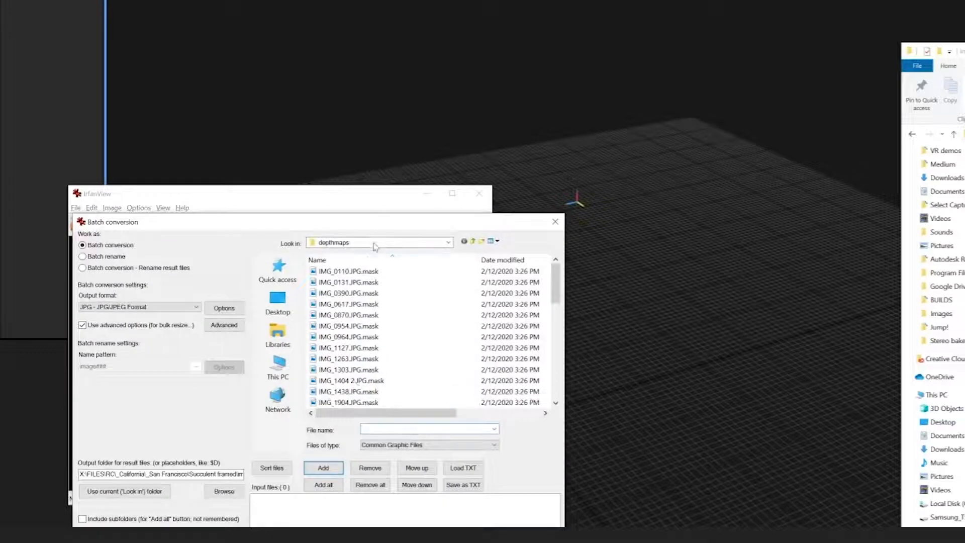
left_click_drag(384, 197, 448, 161)
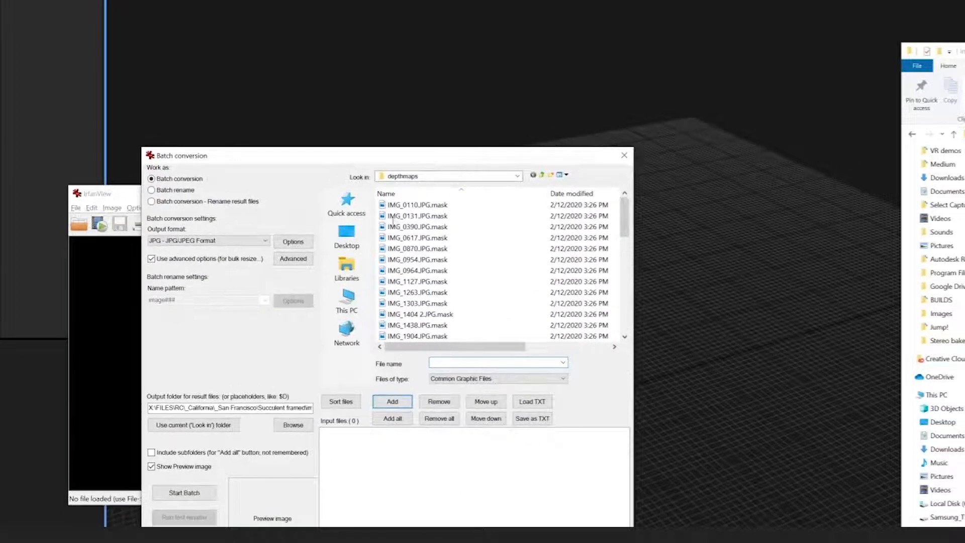
- Navigate the batch conversion source location from depthmaps up to the RC folder on the shared NAS drive
left_click(542, 175)
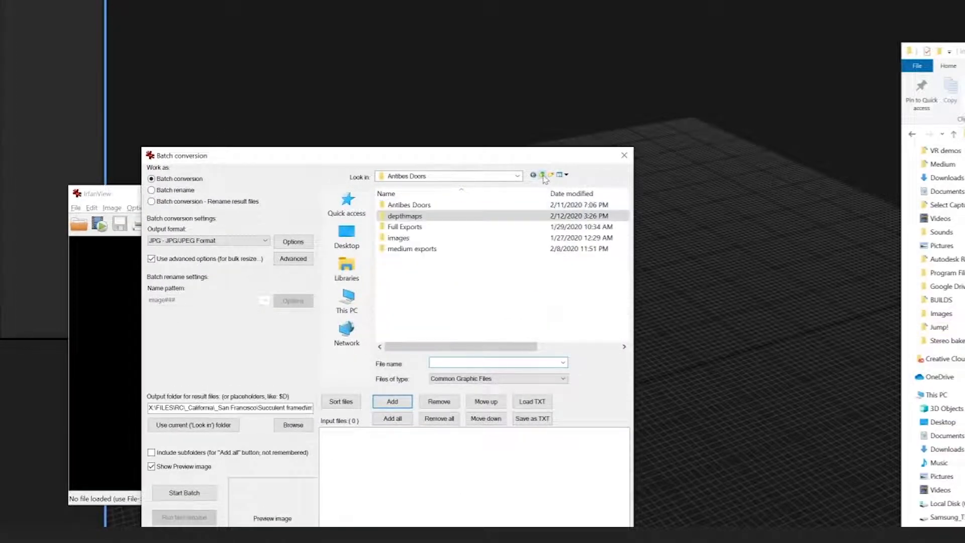
left_click(517, 175)
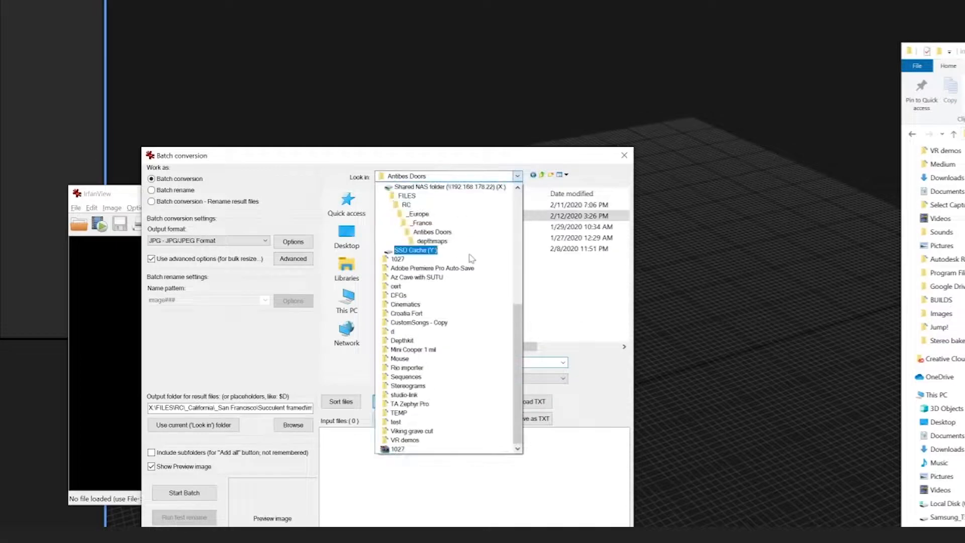
scroll(472, 258, "up", 9)
scroll(422, 276, "down", 7)
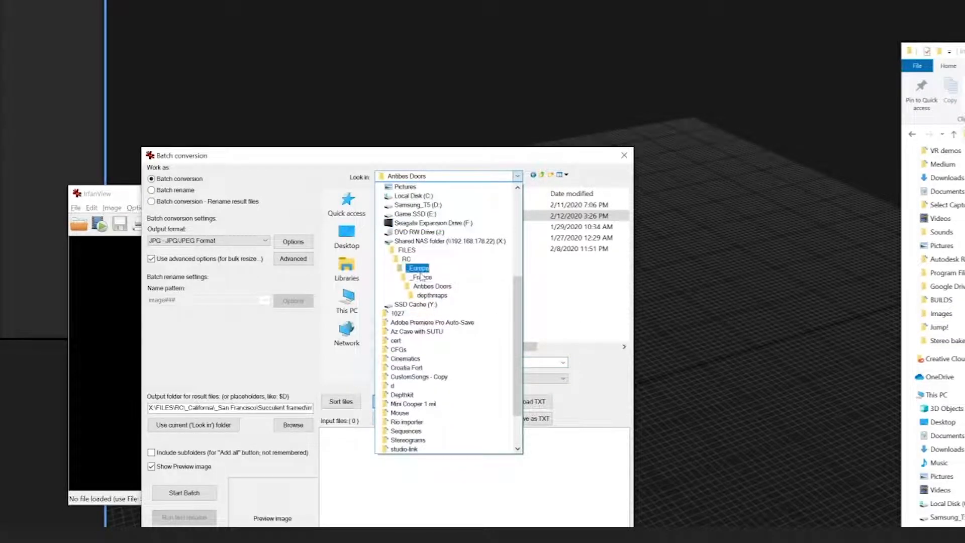
left_click(408, 259)
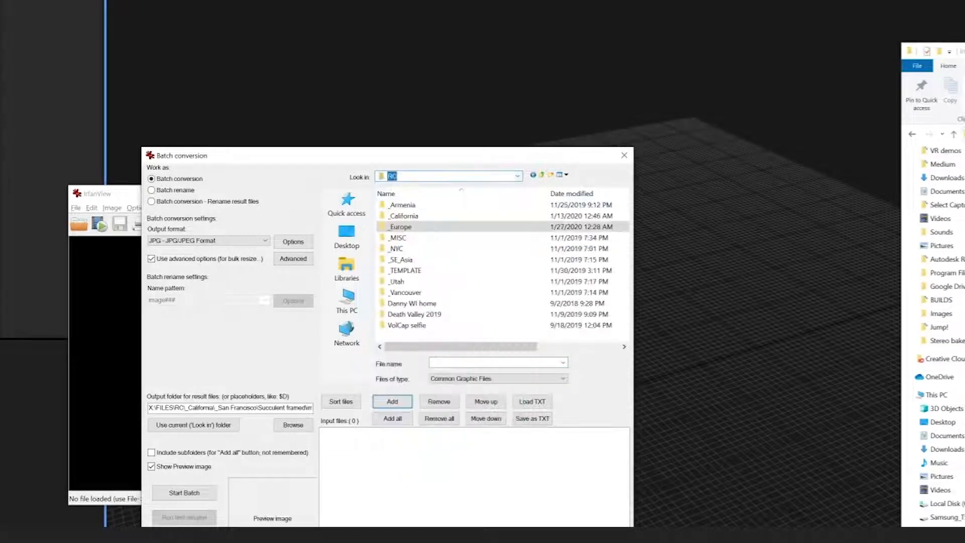
left_click(963, 134)
left_click(456, 180)
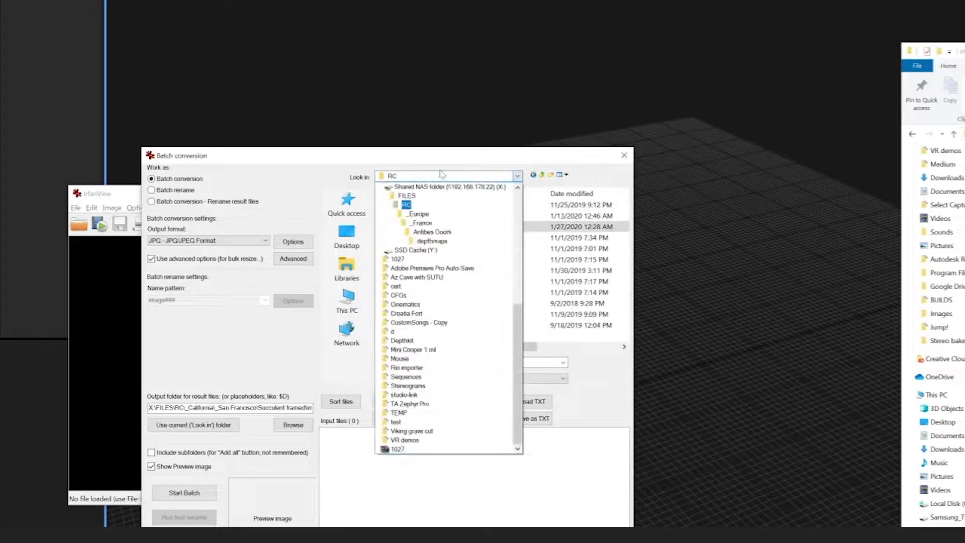
left_click(593, 226)
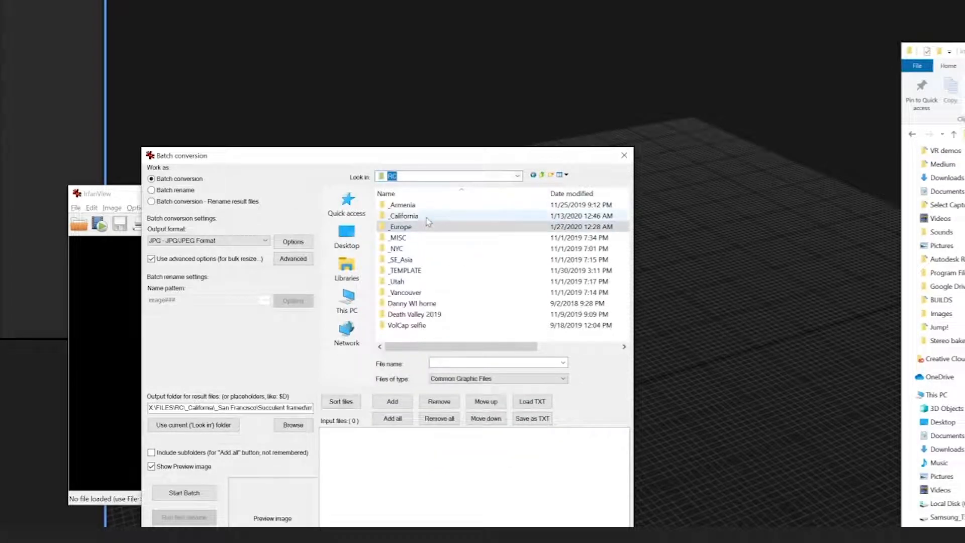
- Open the images folder inside _California, _San Francisco, Succulent framed as the batch conversion source
double_click(427, 216)
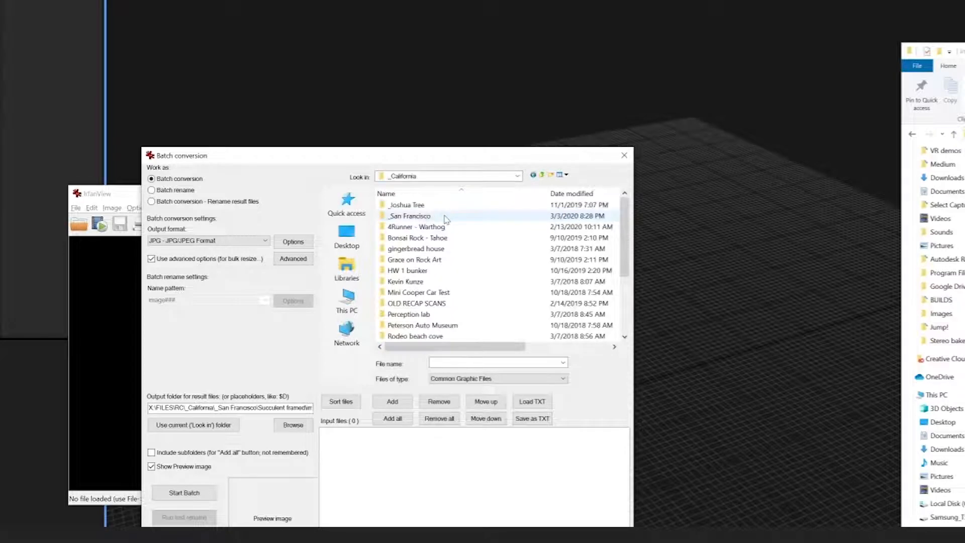
double_click(444, 216)
double_click(445, 206)
left_click(444, 206)
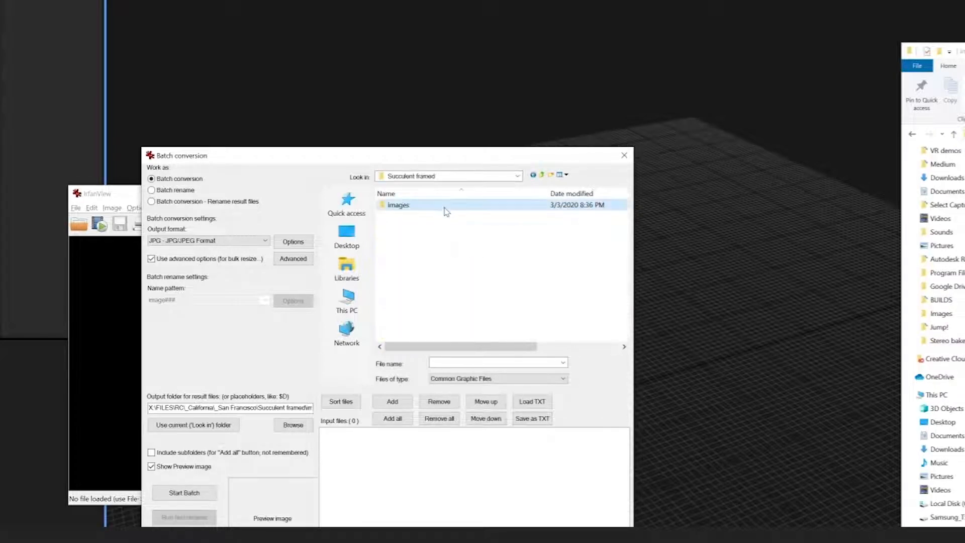
double_click(444, 207)
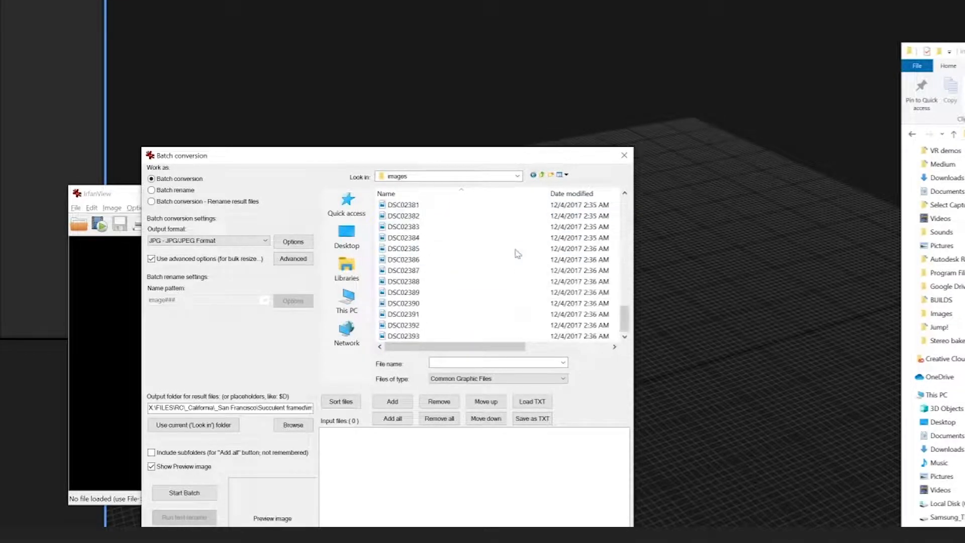
- Add all the JPG photos in the images folder to the batch input list and check the listed files
scroll(492, 246, "up", 18)
left_click(491, 238)
key("ctrl+a")
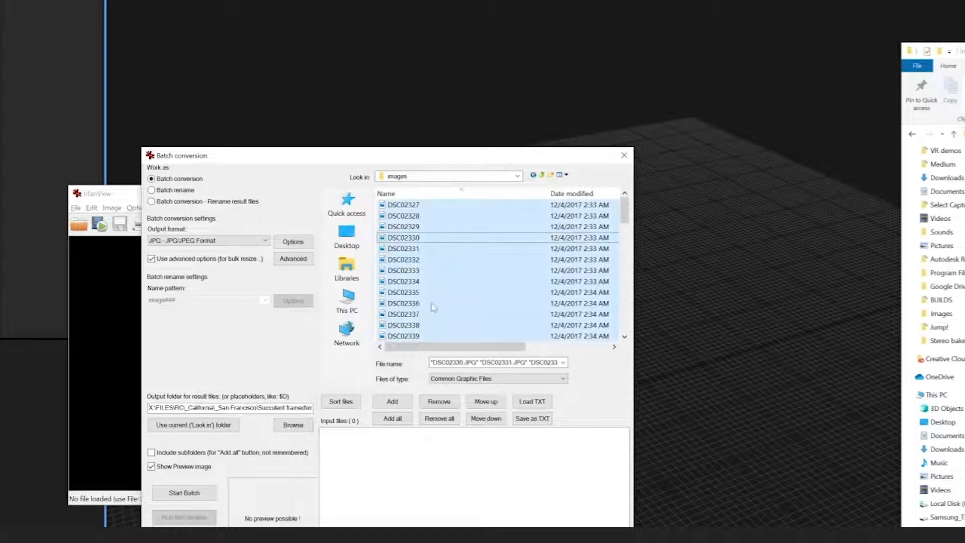
left_click(399, 419)
left_click(419, 454)
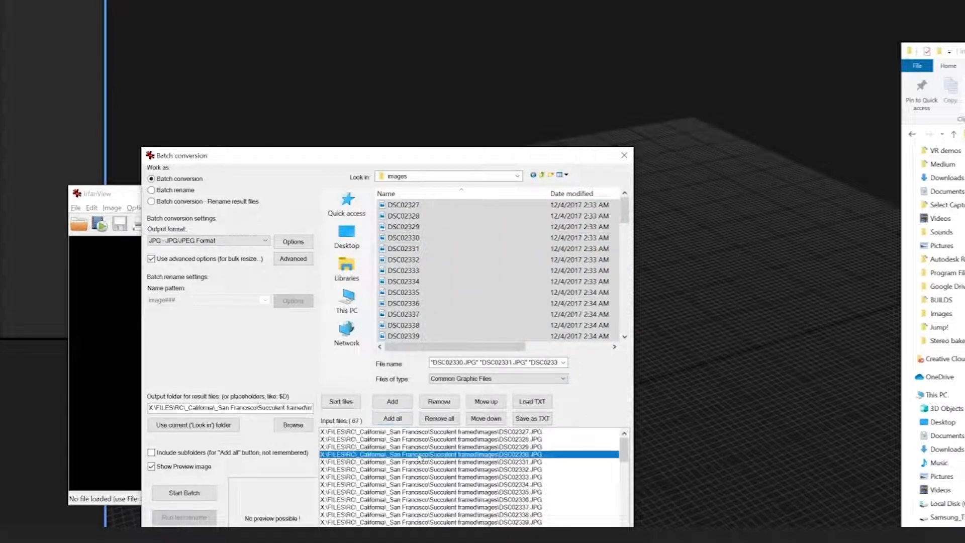
scroll(477, 507, "down", 7)
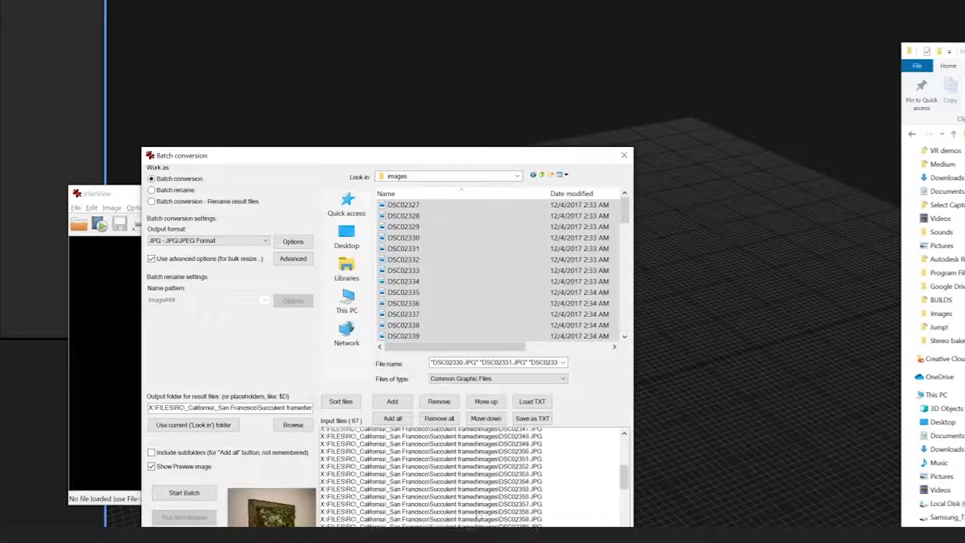
scroll(480, 515, "up", 7)
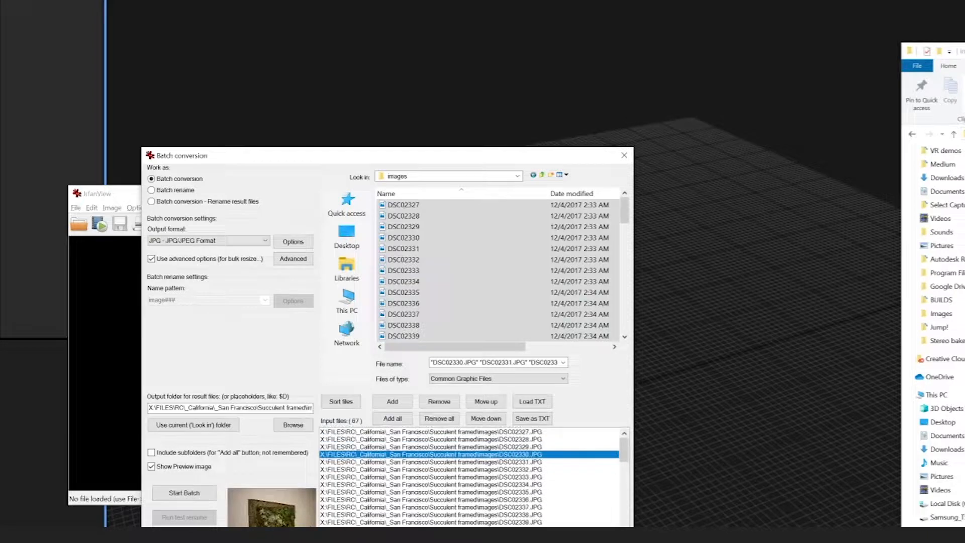
- Open the advanced batch options and accept resizing to 25% of the original width and height with the aspect ratio preserved
left_click(292, 259)
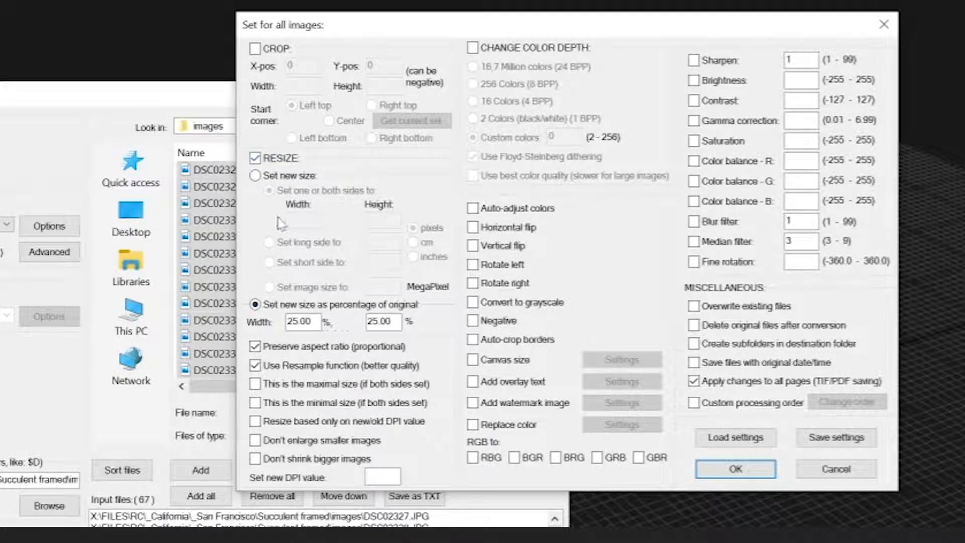
left_click_drag(313, 322, 273, 321)
left_click(313, 322)
double_click(304, 321)
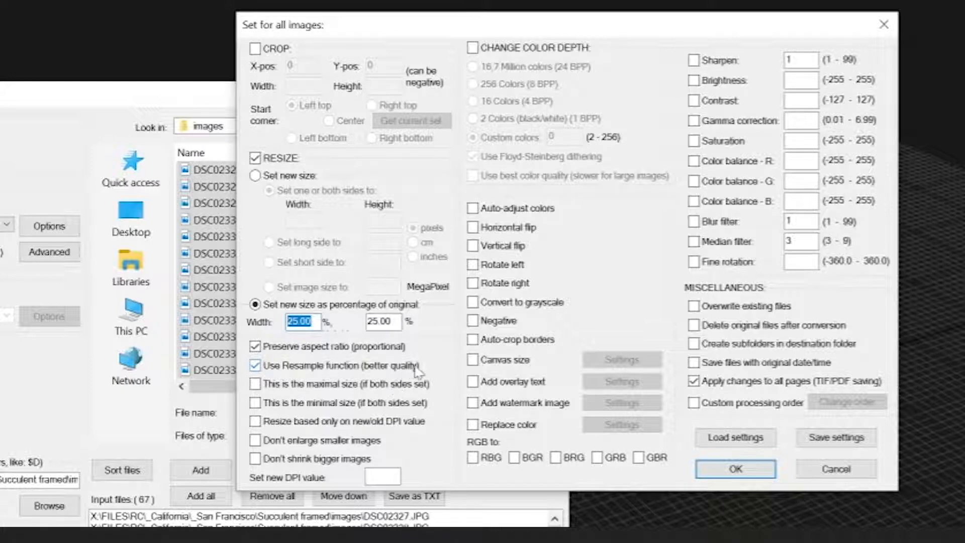
left_click(735, 468)
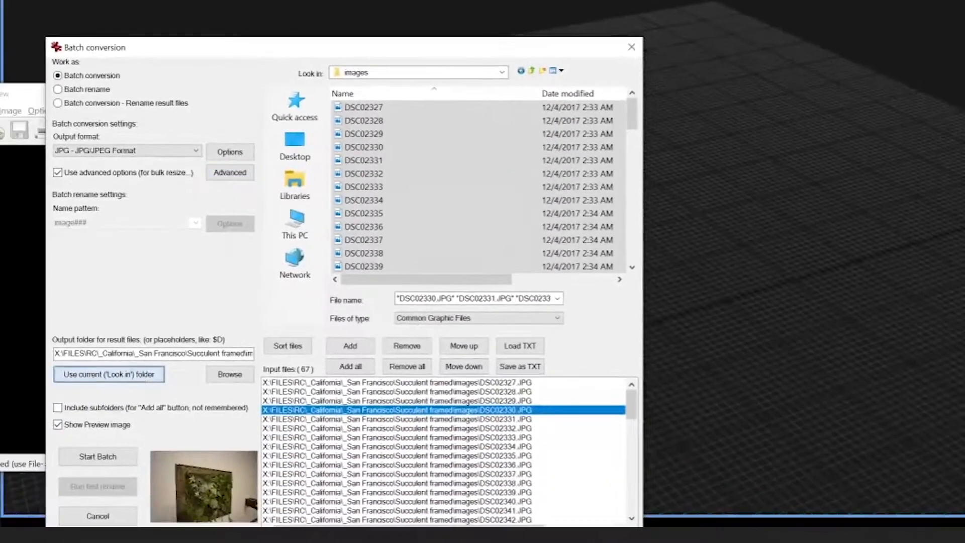
- Set the output folder for the result files to the current images source folder
left_click(103, 354)
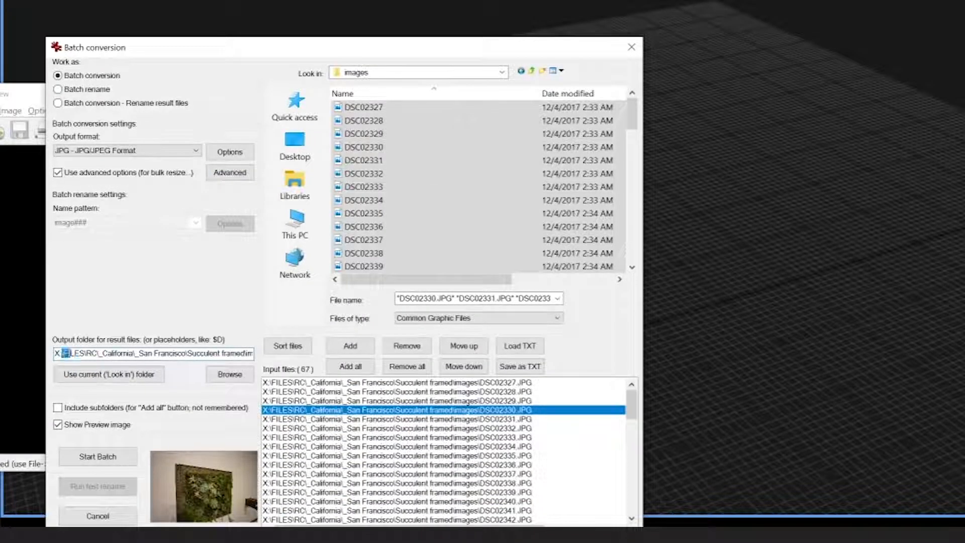
left_click_drag(65, 353, 251, 353)
left_click(104, 377)
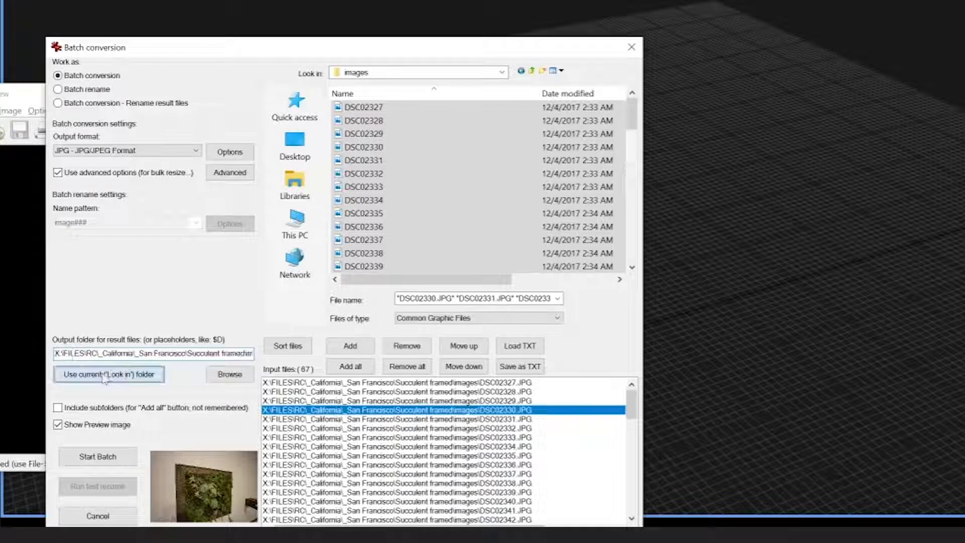
left_click_drag(141, 353, 252, 353)
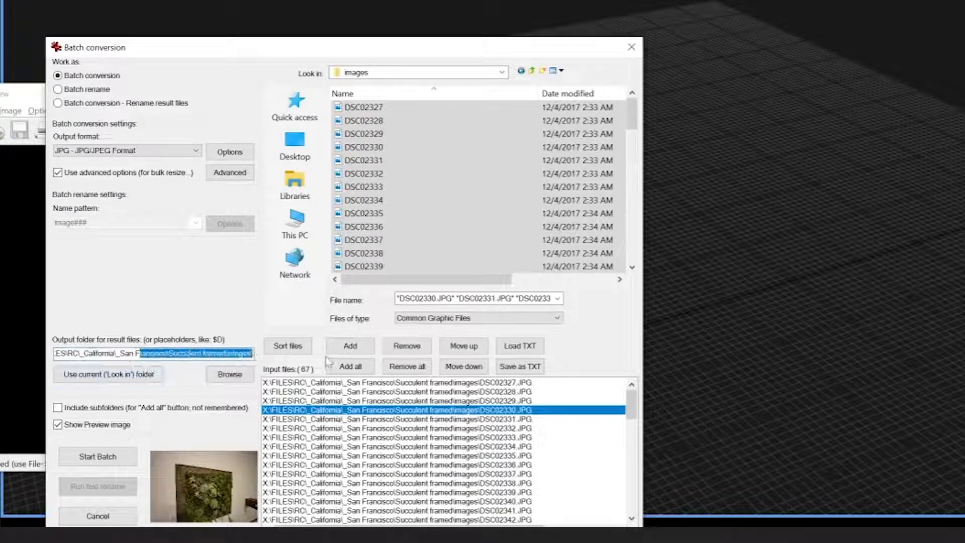
left_click(145, 376)
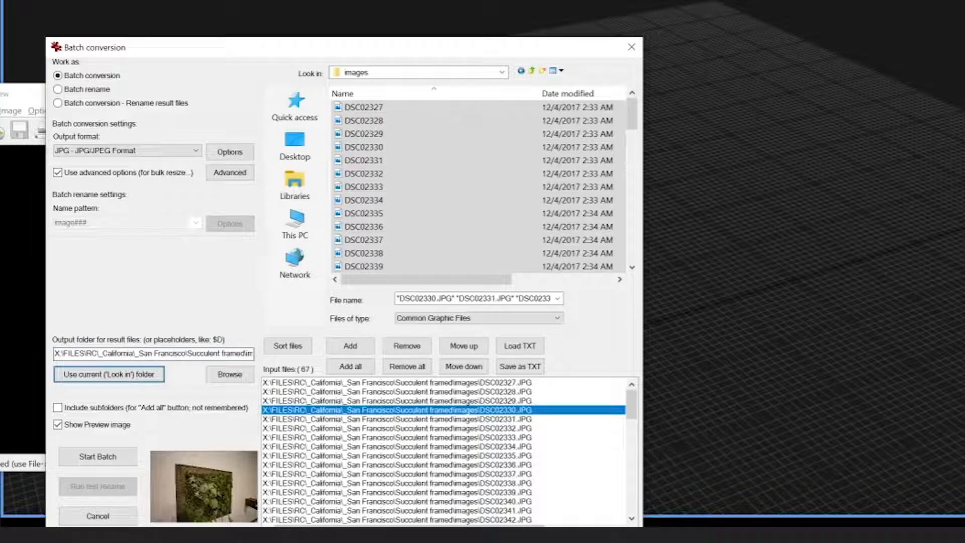
- Extend the output path with a downscale subfolder, run the batch conversion, and exit the batch when it is done
left_click_drag(210, 353, 344, 355)
key("Right")
type("down")
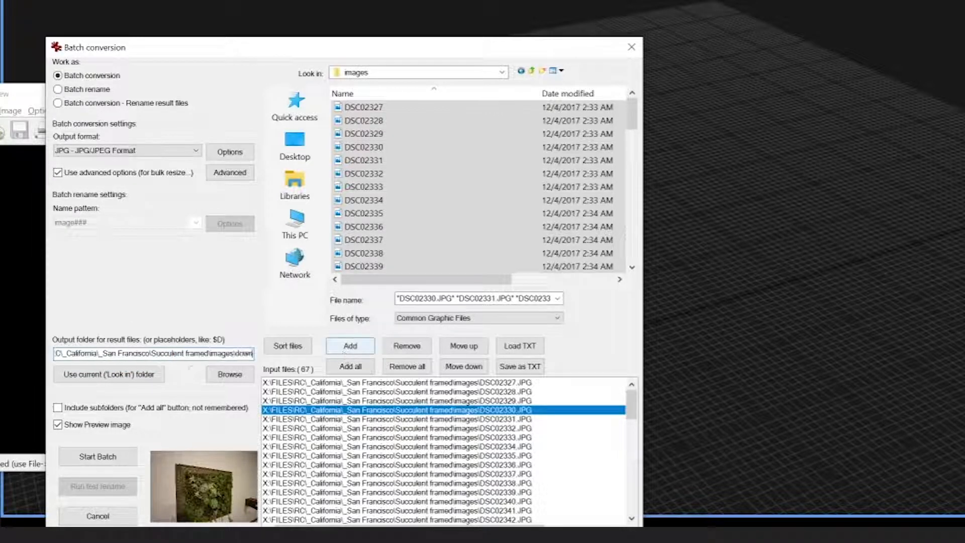
type("scale")
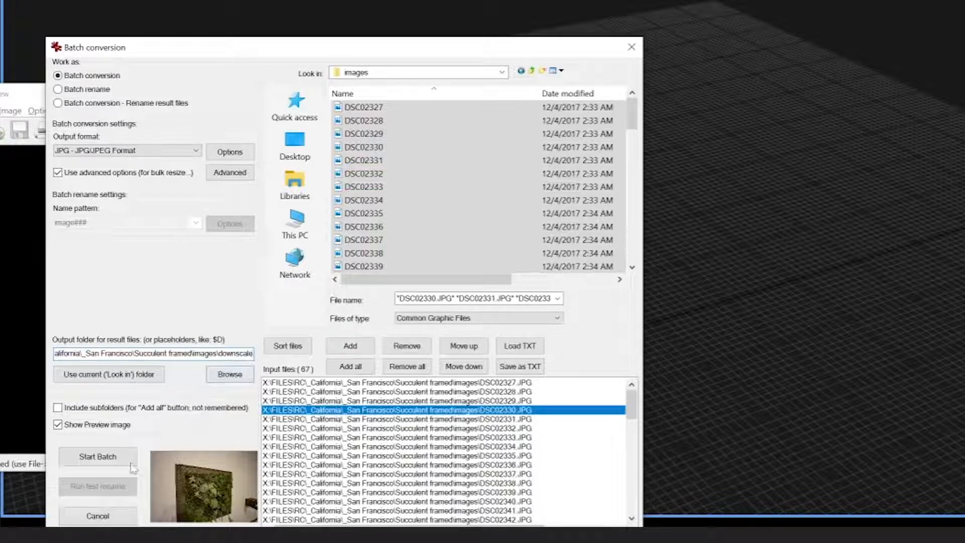
left_click(98, 456)
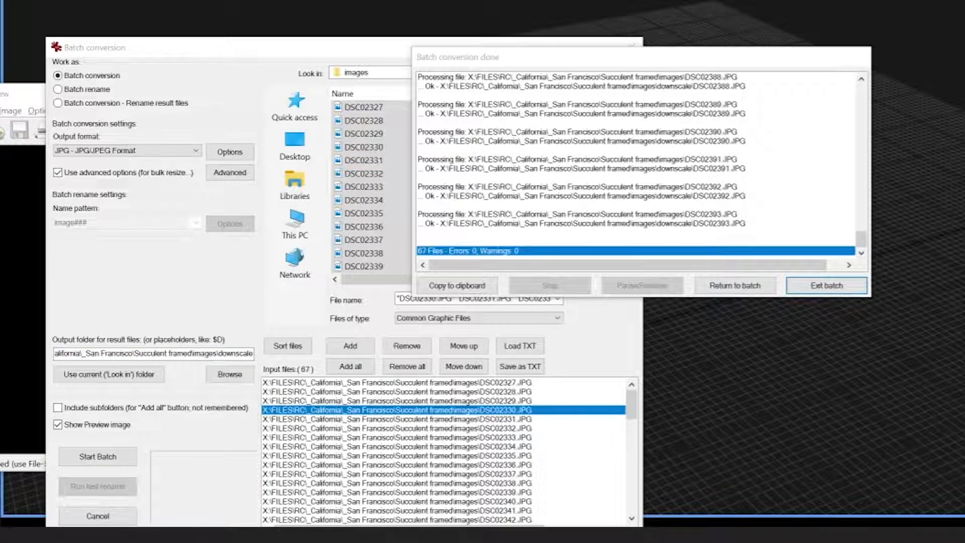
left_click(829, 286)
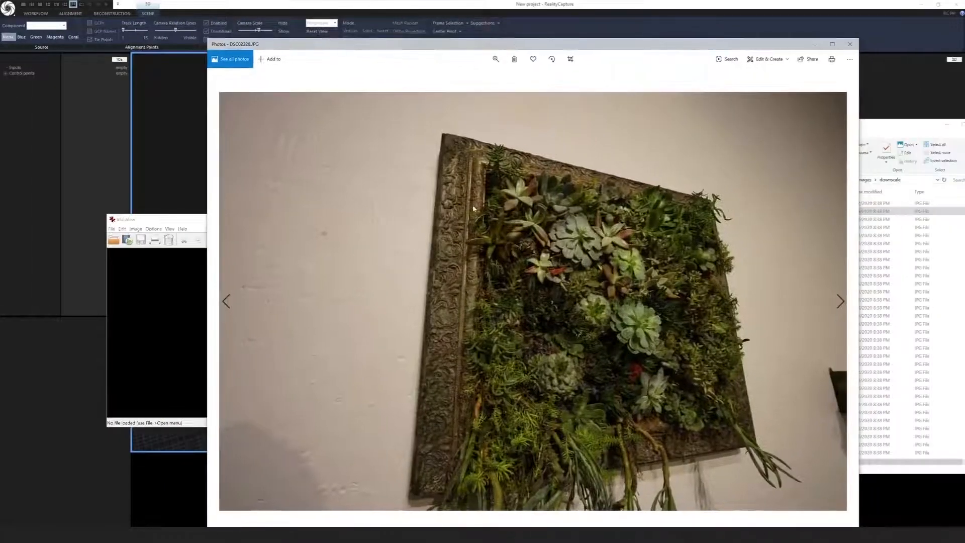
- Examine the downscaled DSC02328 photo up close and check its file info for the image dimensions
scroll(431, 251, "up", 5)
right_click(421, 243)
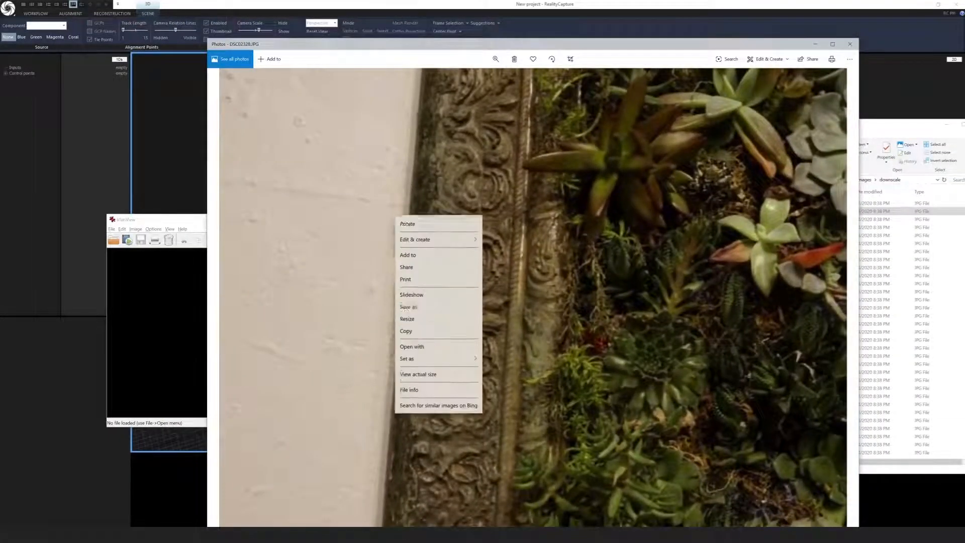
left_click(422, 413)
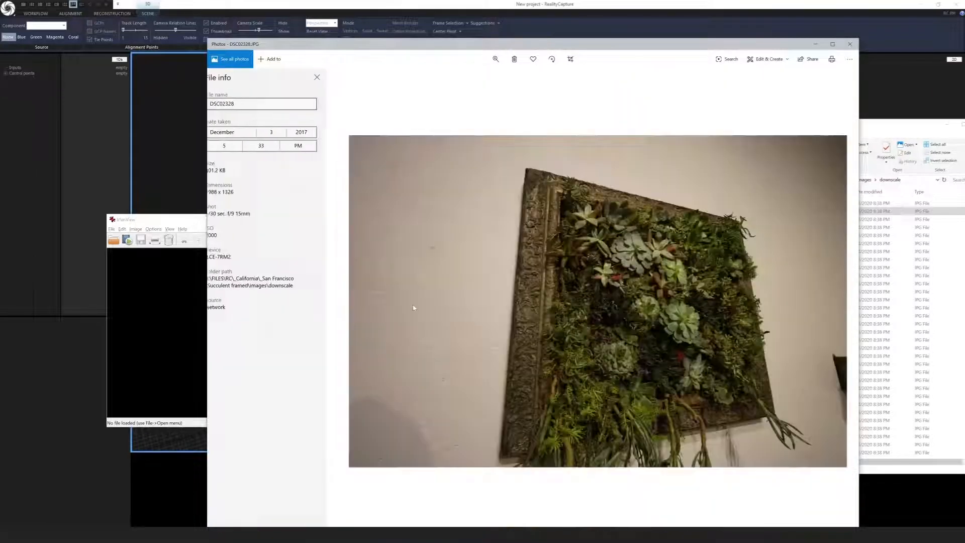
left_click(474, 256)
right_click(474, 256)
left_click(502, 436)
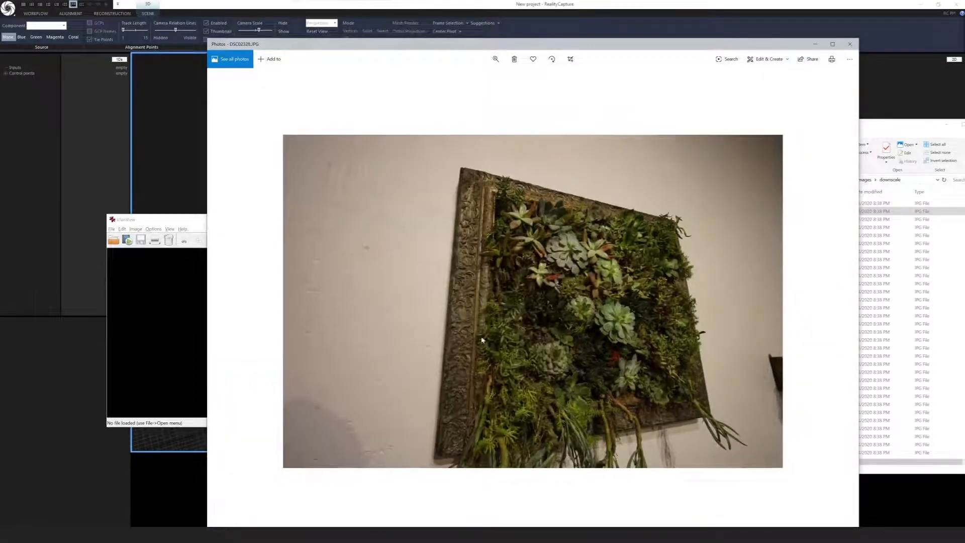
- Open the original DSC02328 photo from the images folder and examine its frame and plant detail up close
left_click(873, 203)
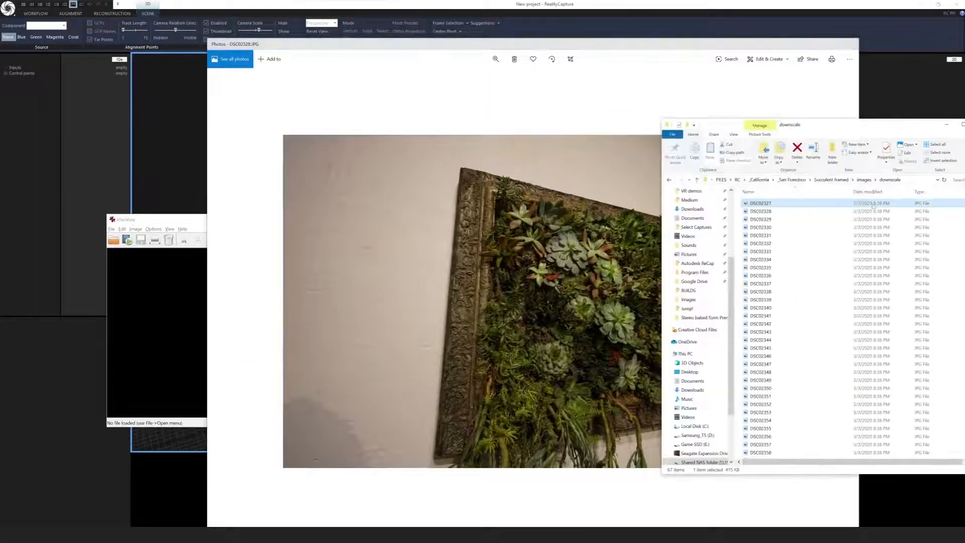
left_click(863, 179)
left_click(783, 220)
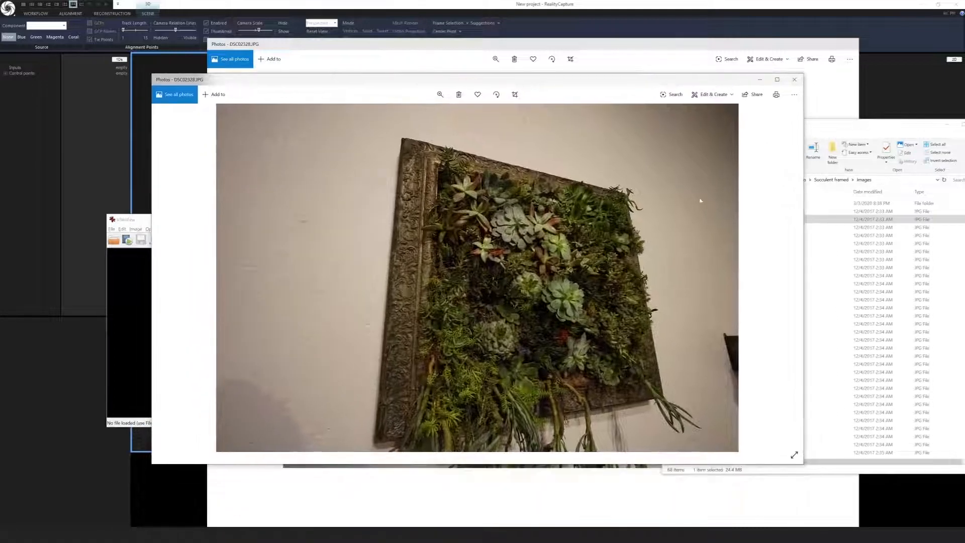
right_click(557, 277)
left_click(583, 454)
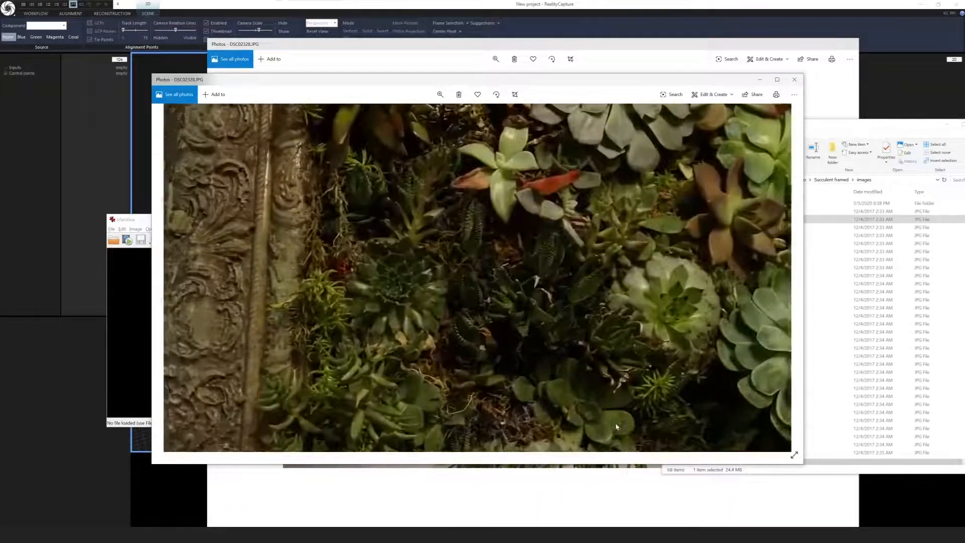
left_click_drag(375, 284, 671, 306)
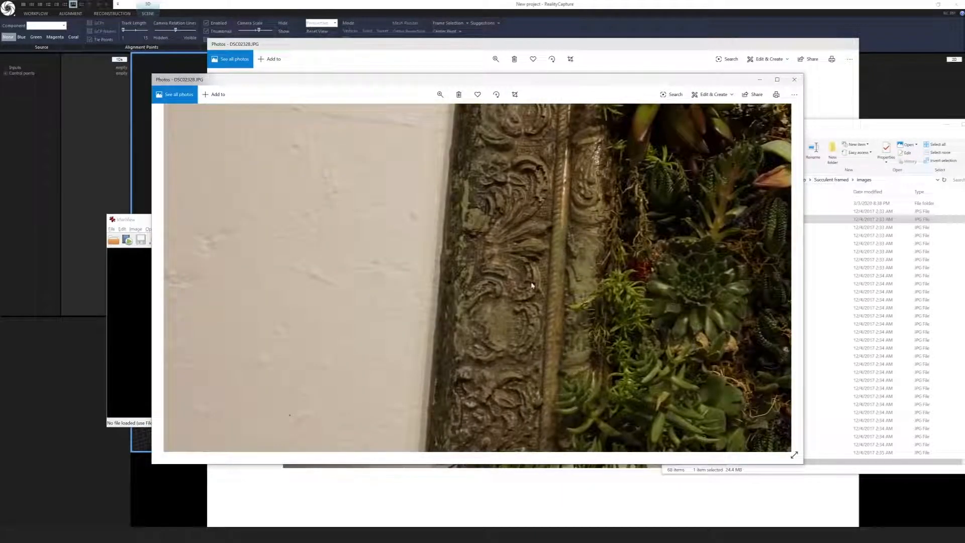
- Close both DSC02328 photo previews and the IrfanView window, leaving the images folder open
left_click(796, 79)
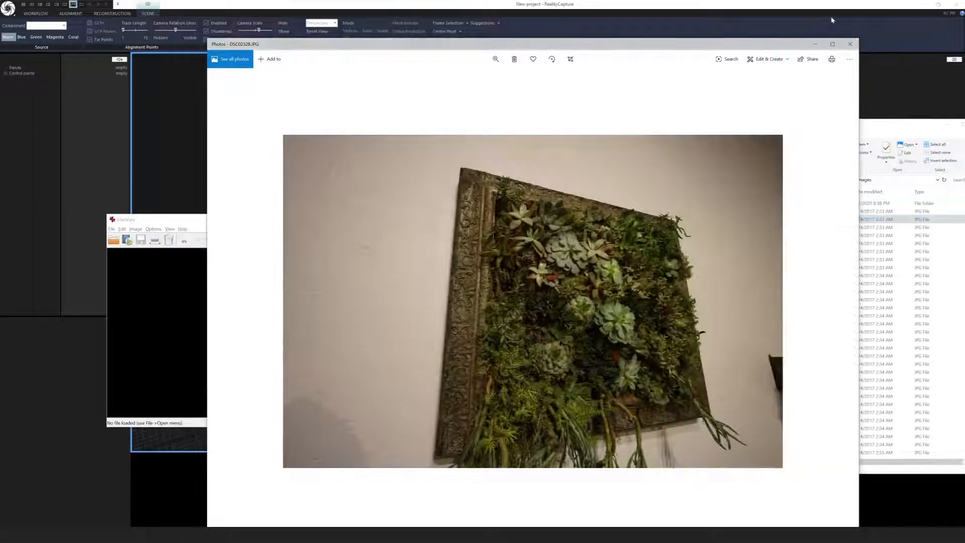
left_click(850, 45)
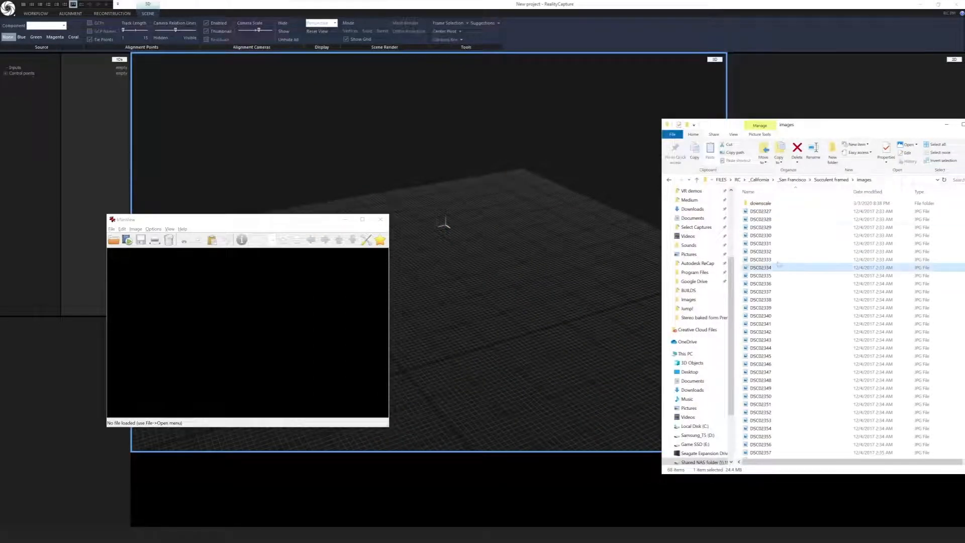
left_click(784, 212)
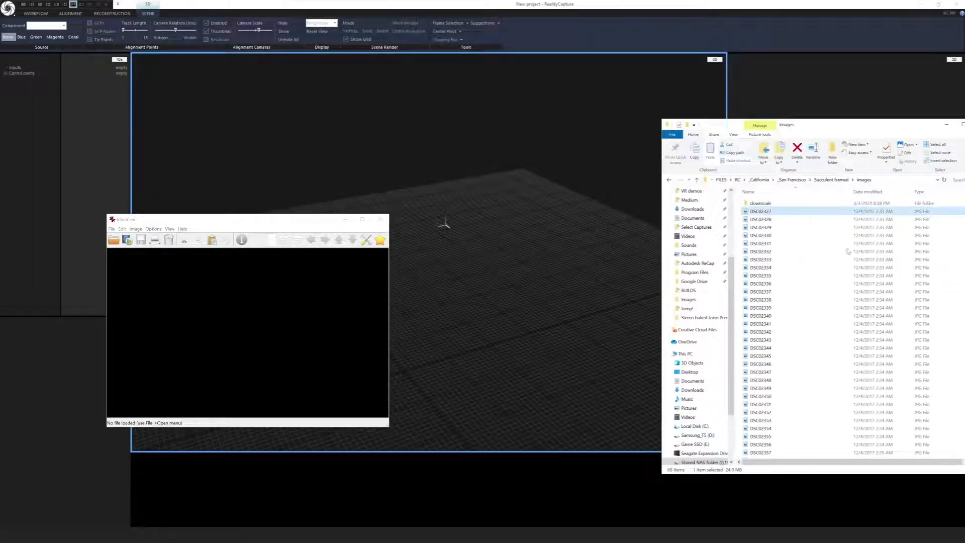
left_click(796, 203)
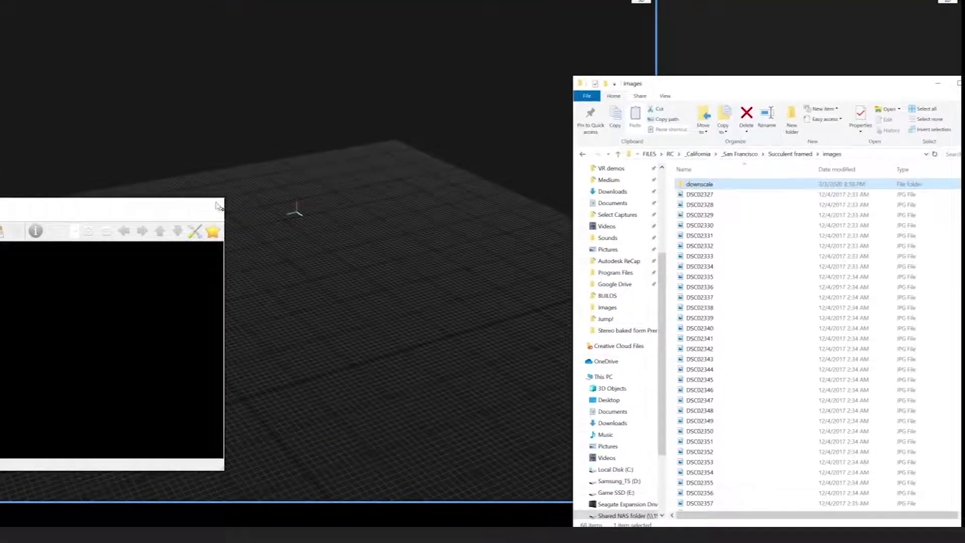
left_click(216, 203)
- Select the full range of original photos in the images folder, and examine the DSC02327 photo up close
left_click(724, 196)
scroll(761, 296, "down", 12)
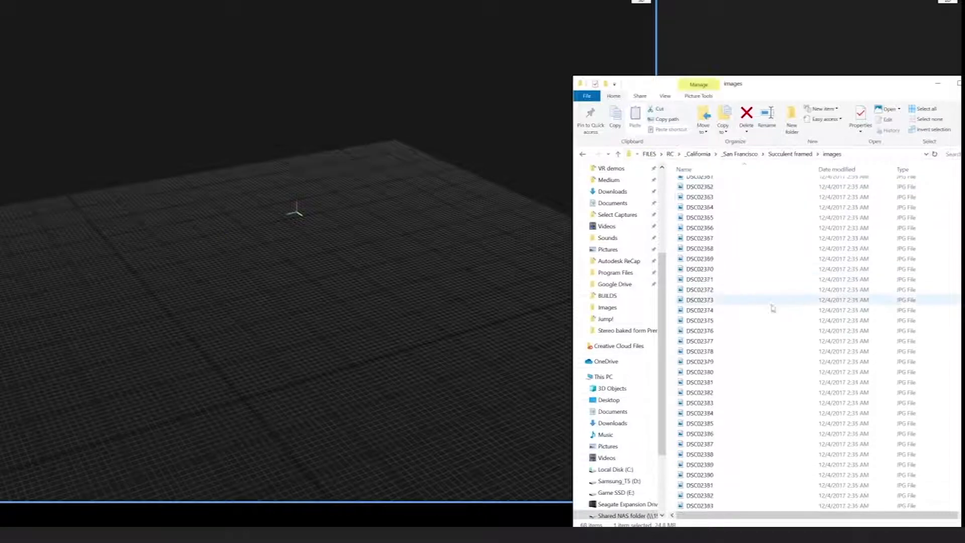
left_click(733, 505, "shift")
scroll(747, 331, "up", 12)
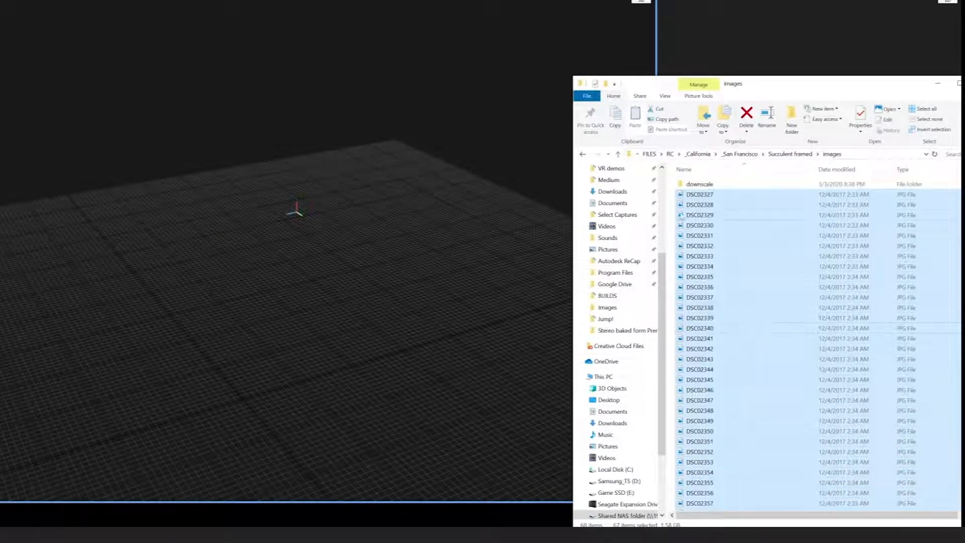
double_click(698, 195)
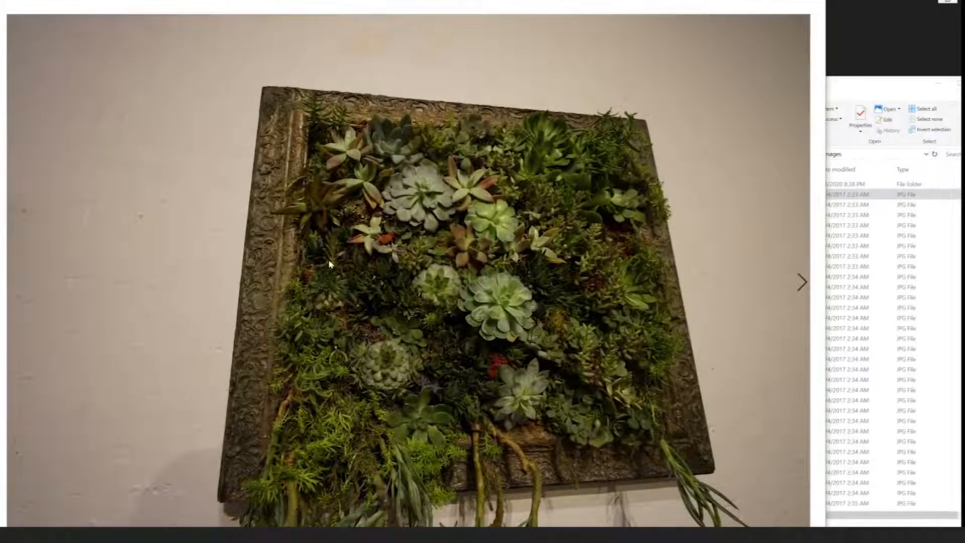
scroll(390, 295, "up", 2)
key("alt+F4")
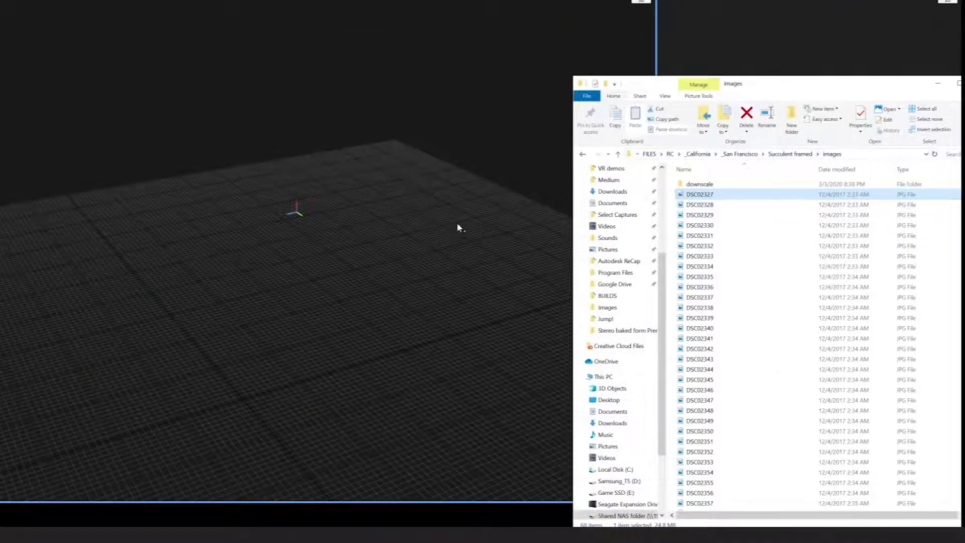
- Check the contents of the downscale folder and rename the folder as _geometry
double_click(728, 183)
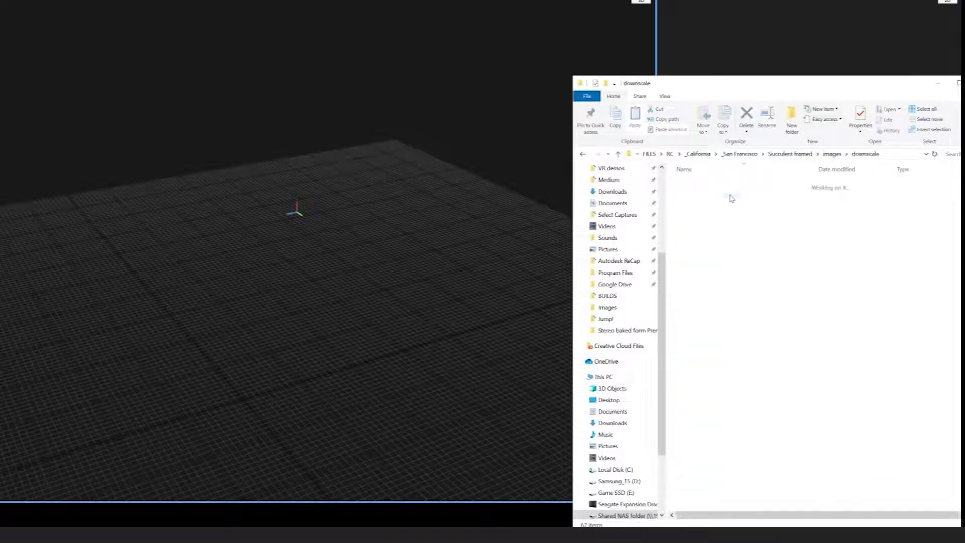
key("alt+Left")
left_click(709, 184)
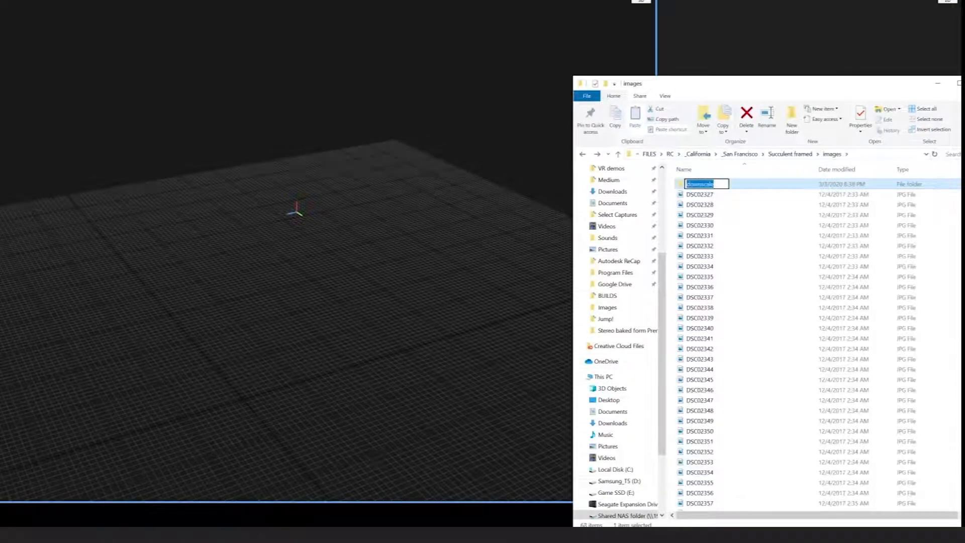
key("BackSpace")
type("_geometry")
key("Return")
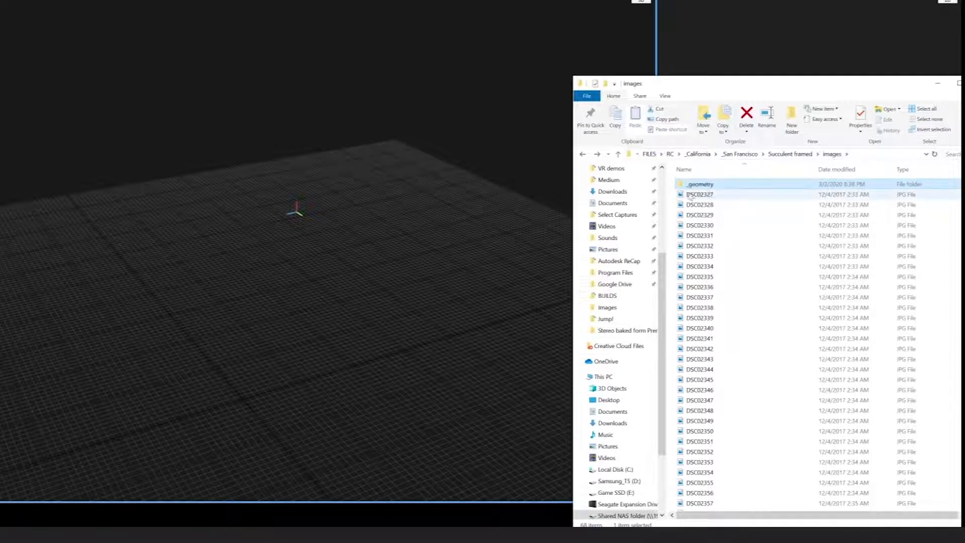
- Create a folder named _texture in the images folder and move the original photos DSC02327 to DSC02393 into it
key("ctrl+shift+n")
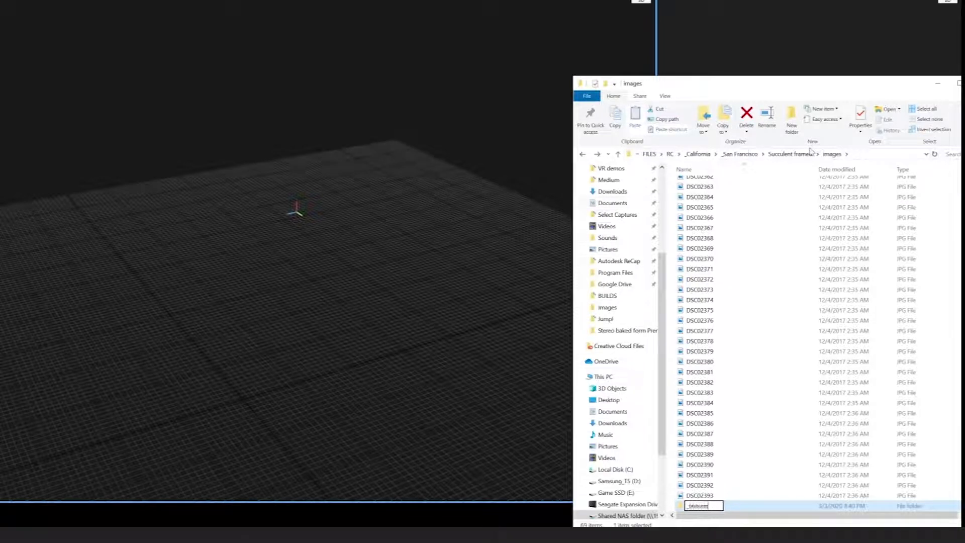
key("Return")
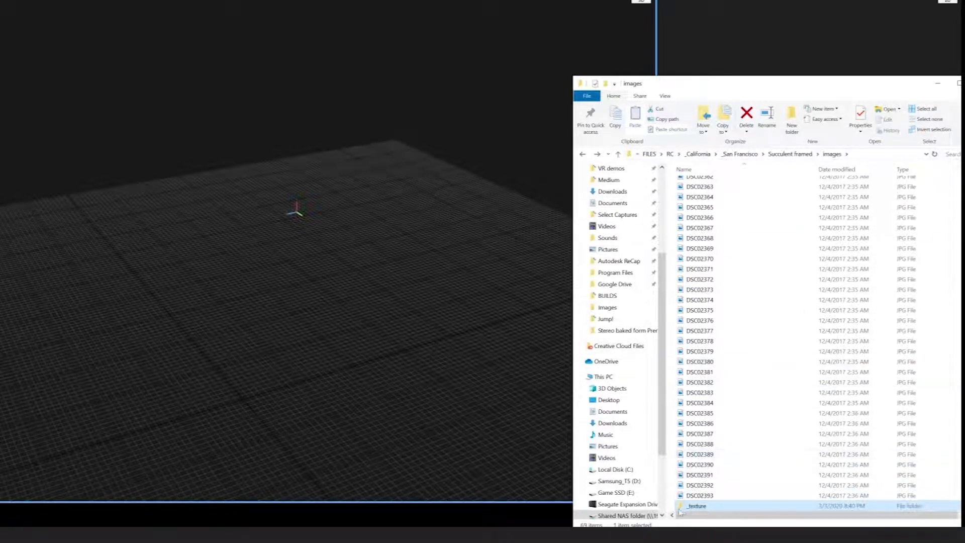
left_click(697, 497)
scroll(743, 406, "up", 12)
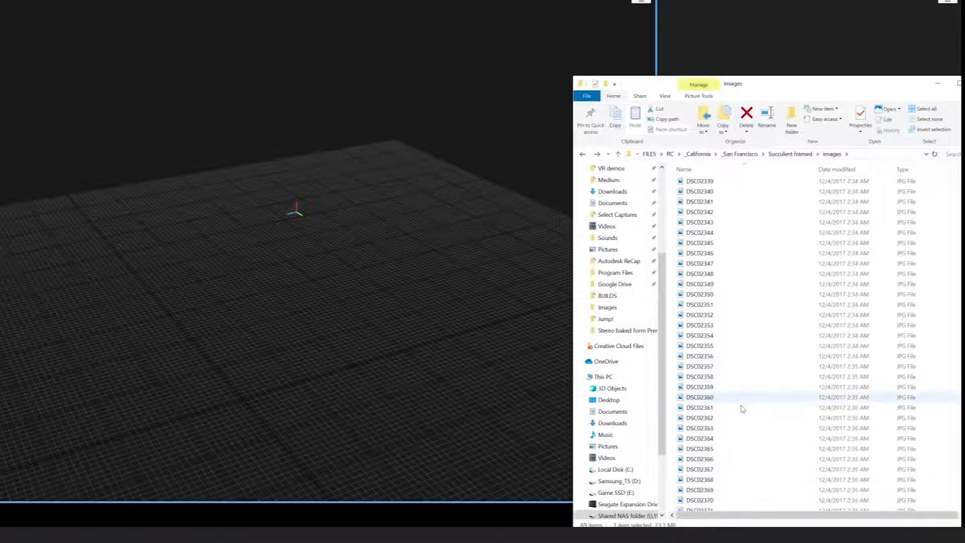
left_click(698, 197, "shift")
scroll(763, 340, "down", 12)
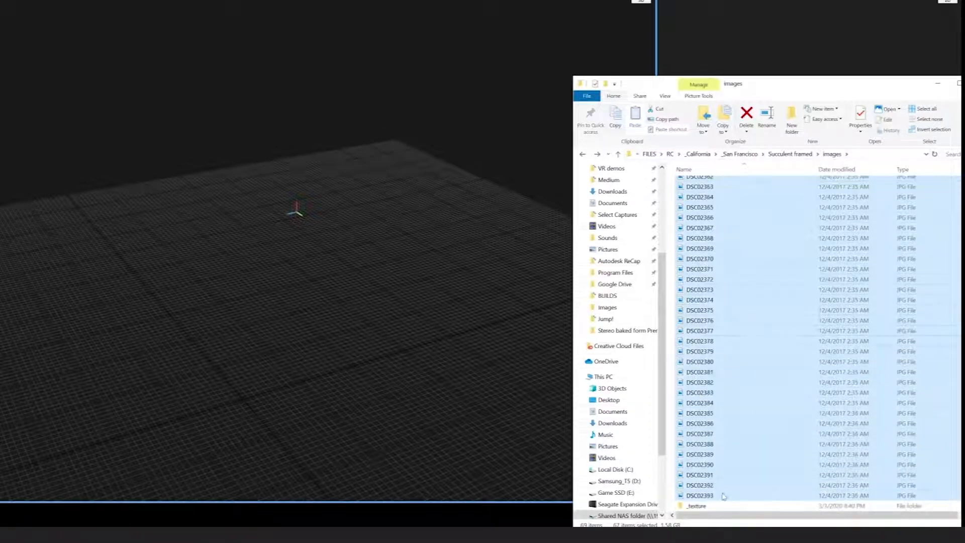
left_click_drag(723, 496, 707, 507)
left_click(367, 272)
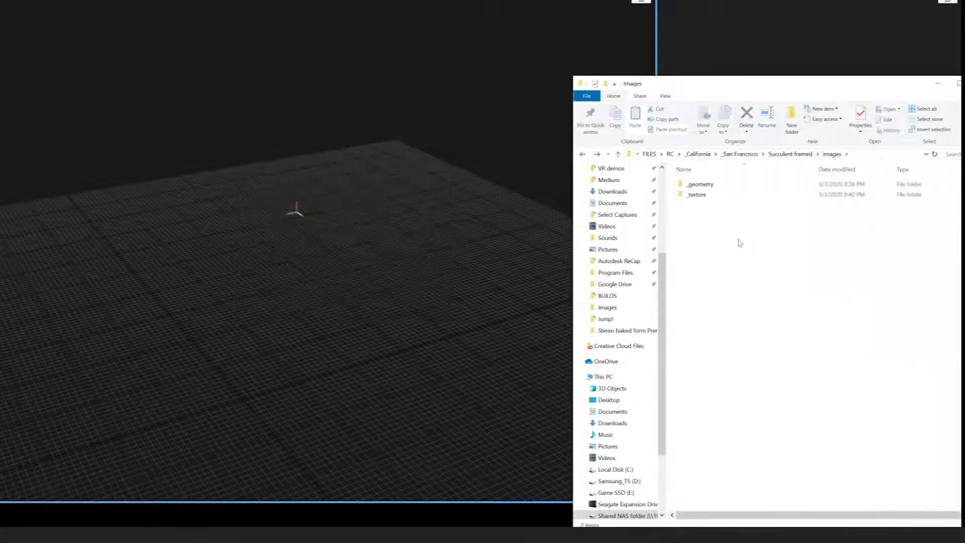
- Add the _geometry and _texture folders together to the new RealityCapture project as inputs
left_click_drag(715, 217, 691, 176)
left_click(722, 222)
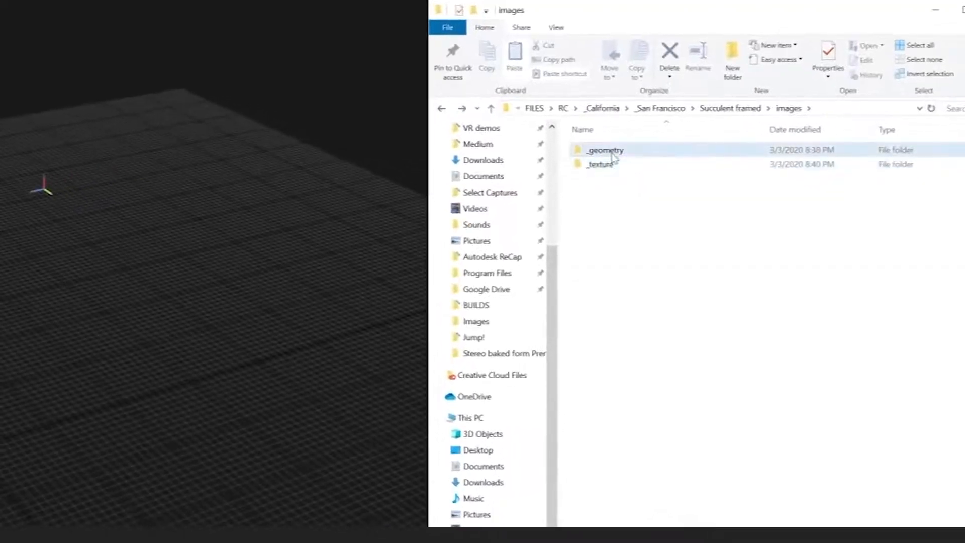
left_click(617, 166)
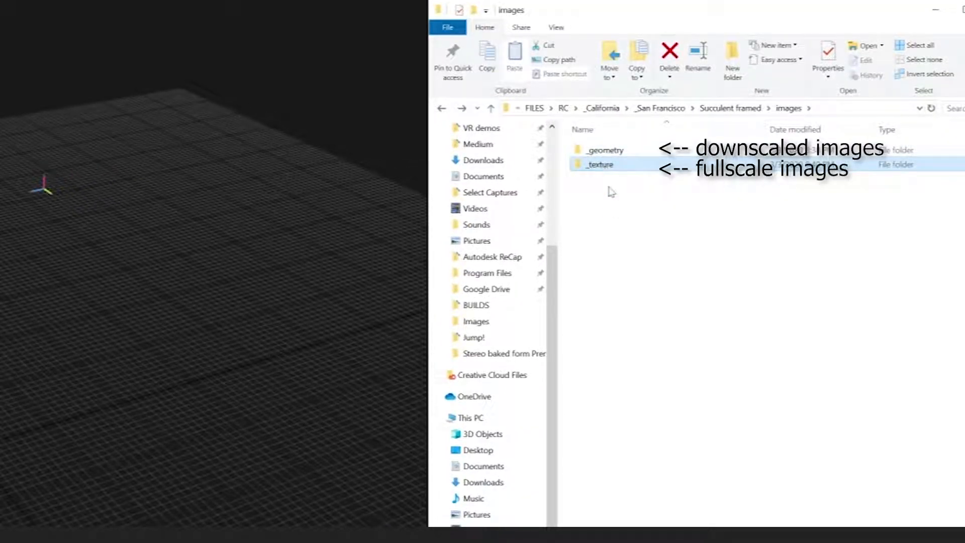
left_click_drag(613, 197, 199, 135)
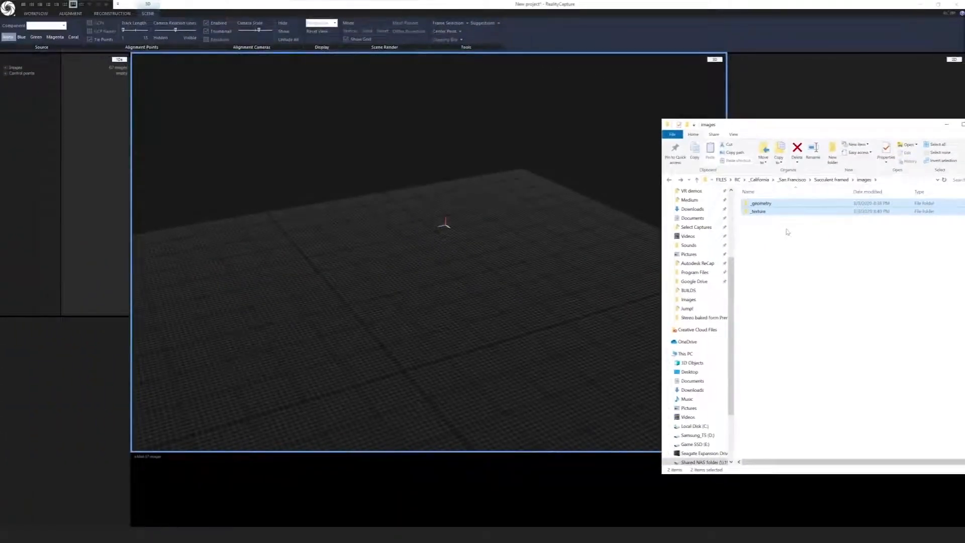
left_click(787, 231)
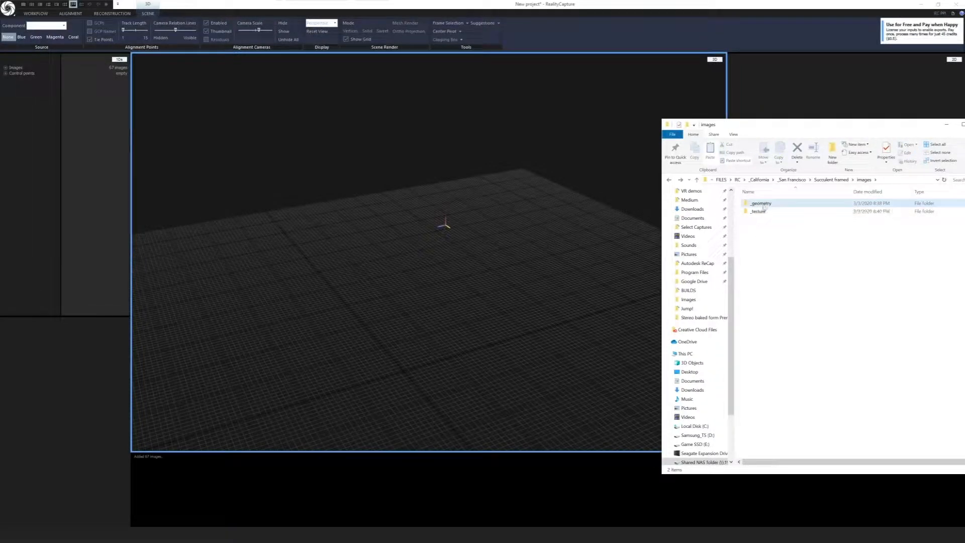
- Open the full-size DSC02328 photo from the _texture folder and examine its frame and plant detail up close
left_click(764, 206)
double_click(764, 206)
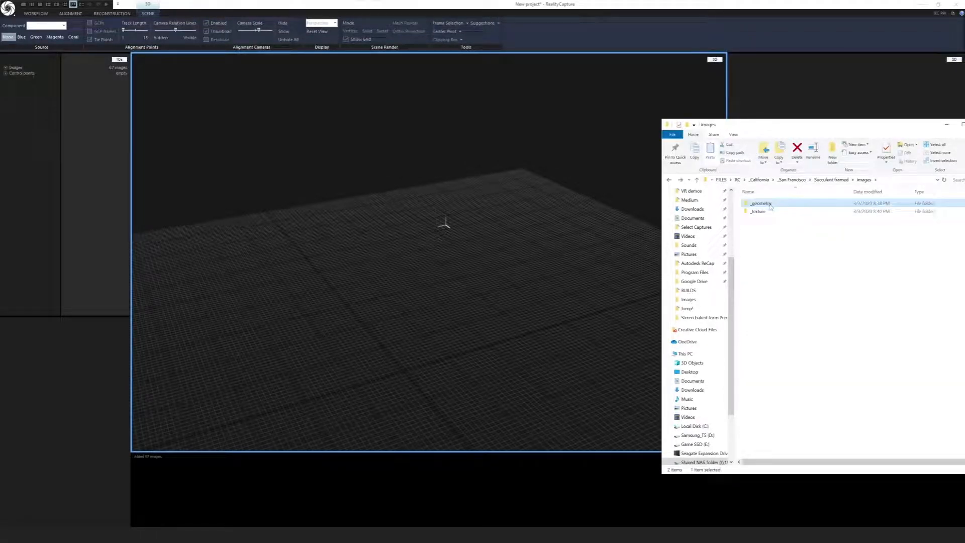
left_click(760, 211)
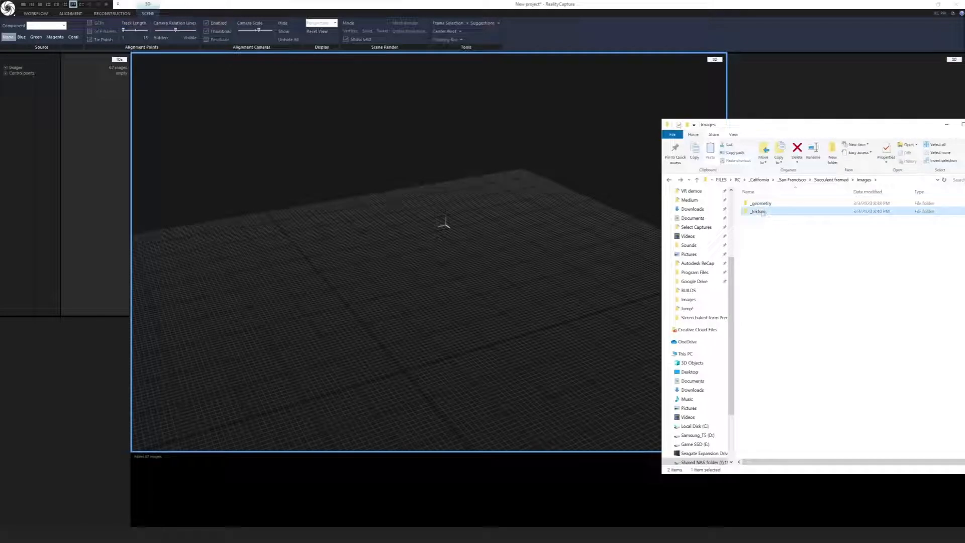
double_click(762, 213)
double_click(762, 211)
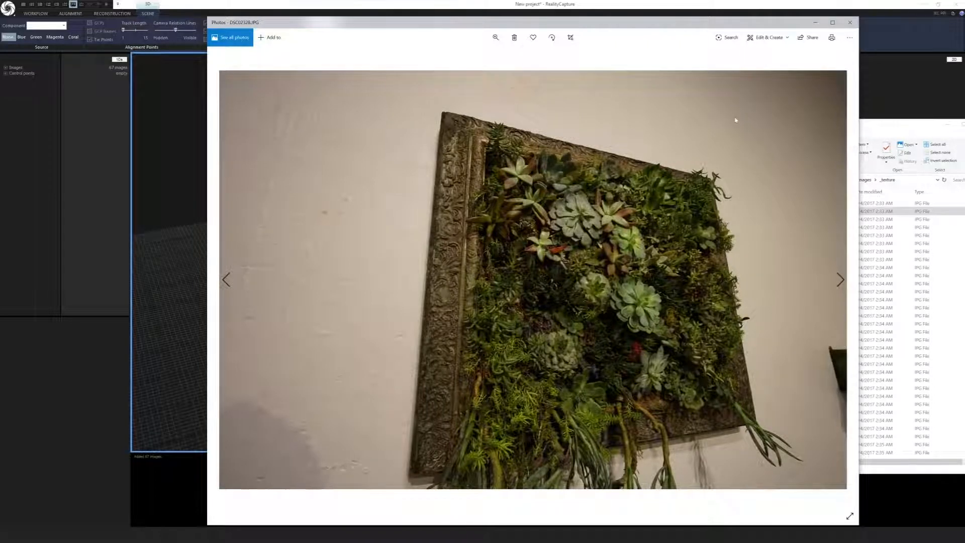
left_click(849, 22)
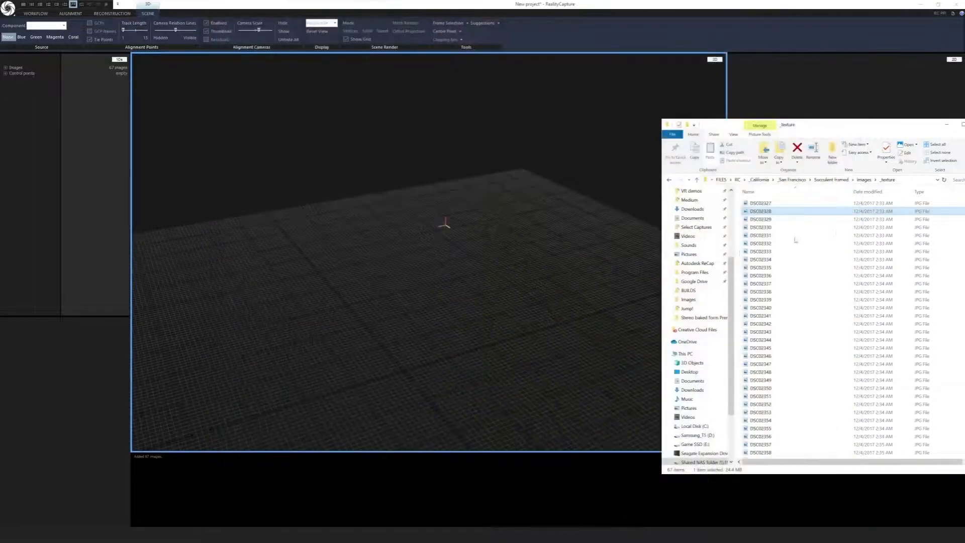
double_click(784, 211)
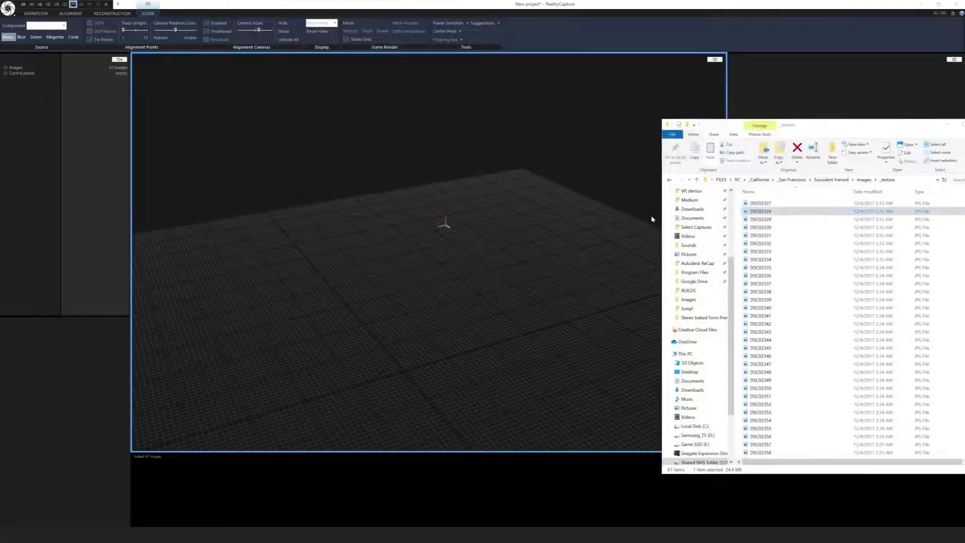
scroll(486, 274, "up", 2)
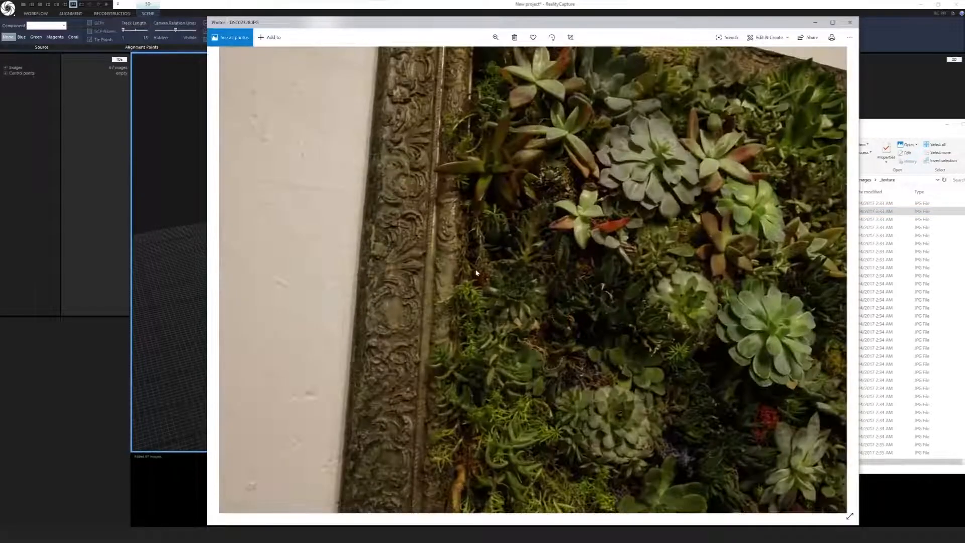
scroll(472, 259, "up", 1)
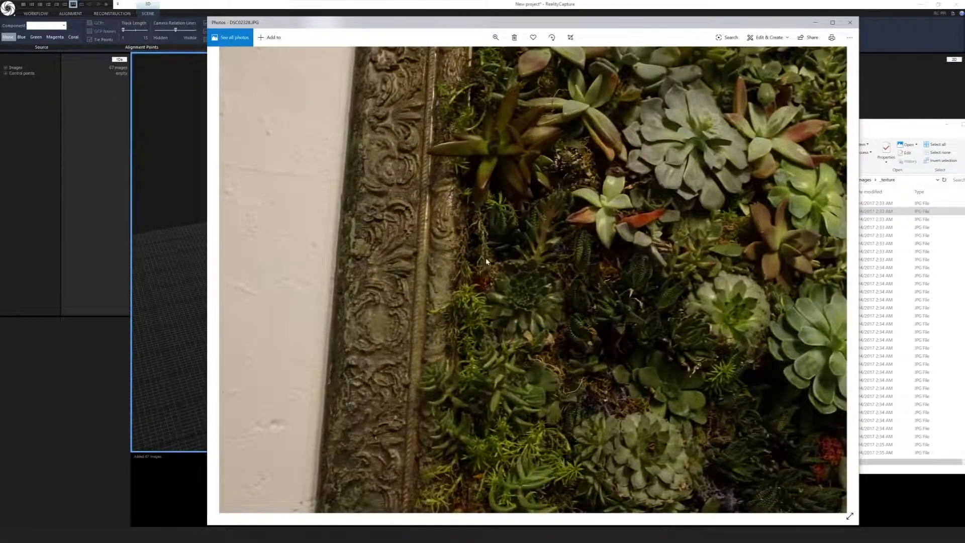
scroll(485, 261, "down", 3)
left_click(849, 22)
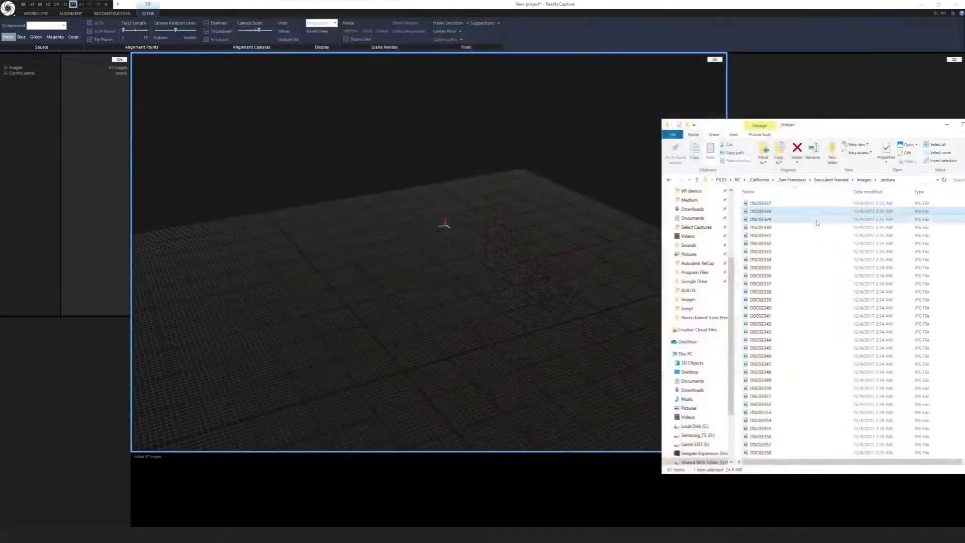
left_click(816, 220)
- Look over the photos in the _geometry folder, return to the images folder, and switch back to RealityCapture
left_click(871, 179)
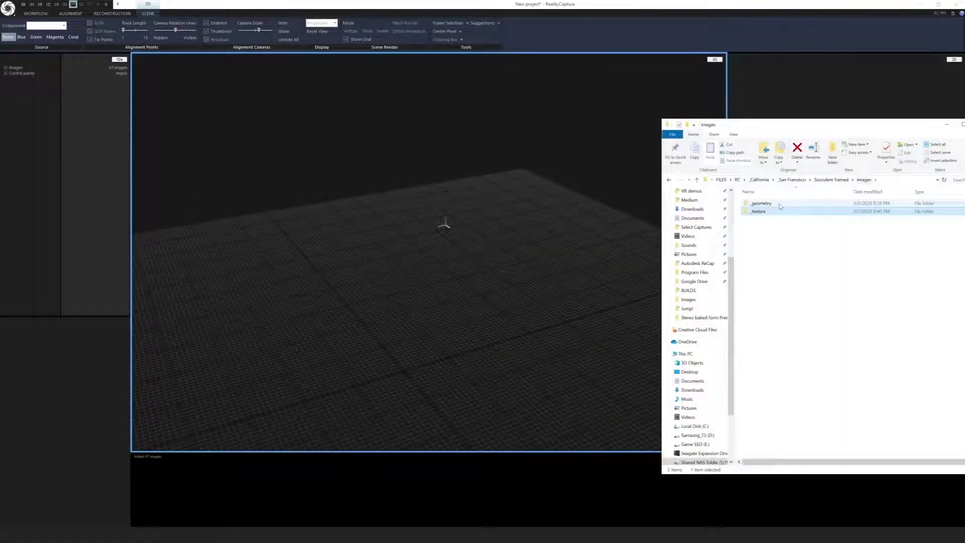
double_click(761, 204)
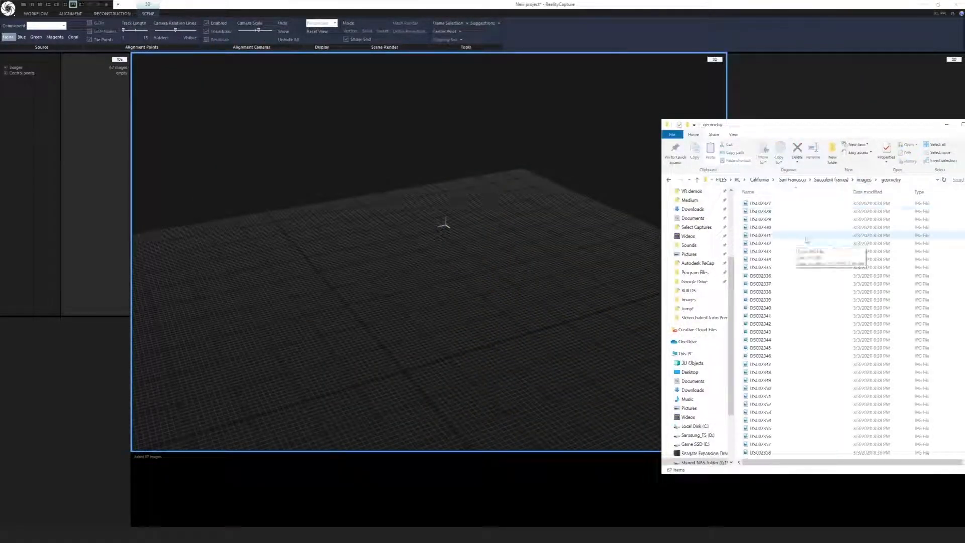
key("alt+Up")
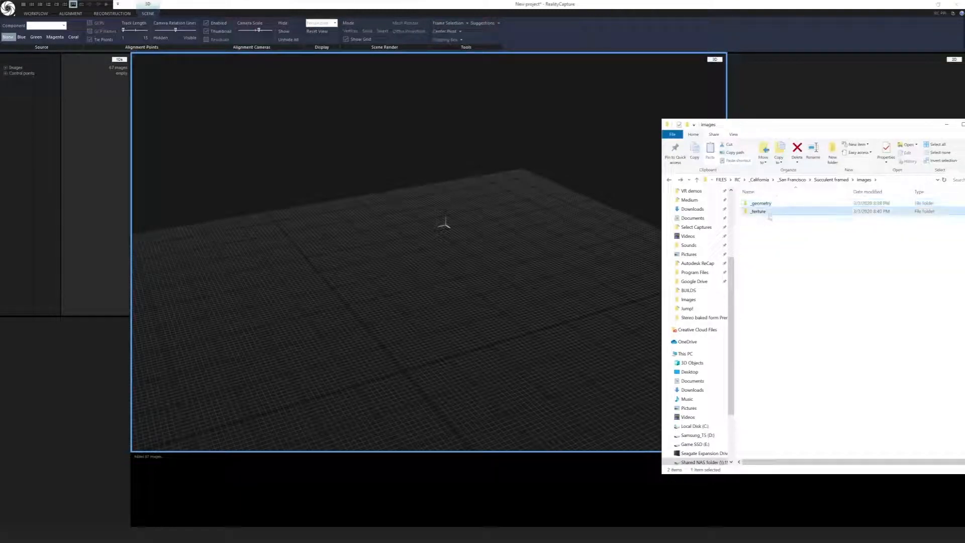
double_click(760, 203)
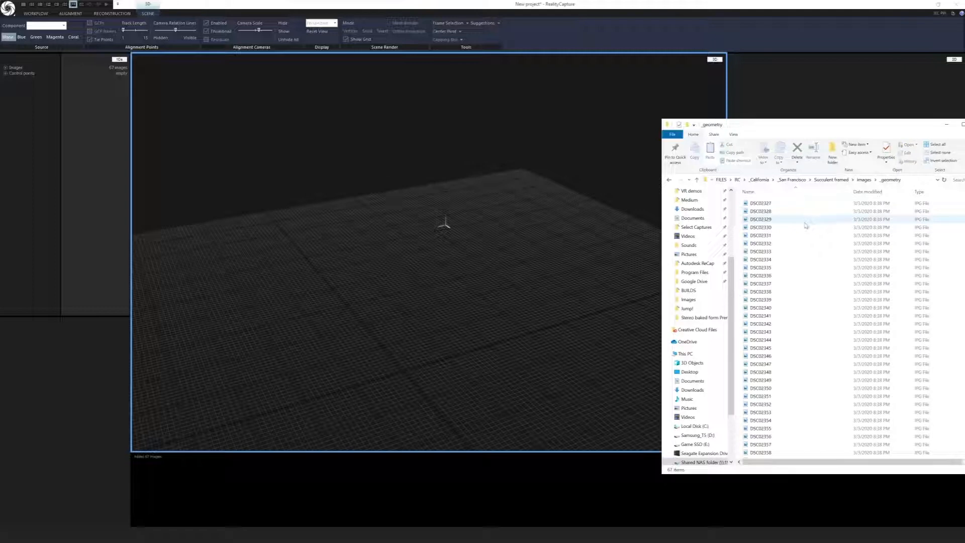
key("alt+Left")
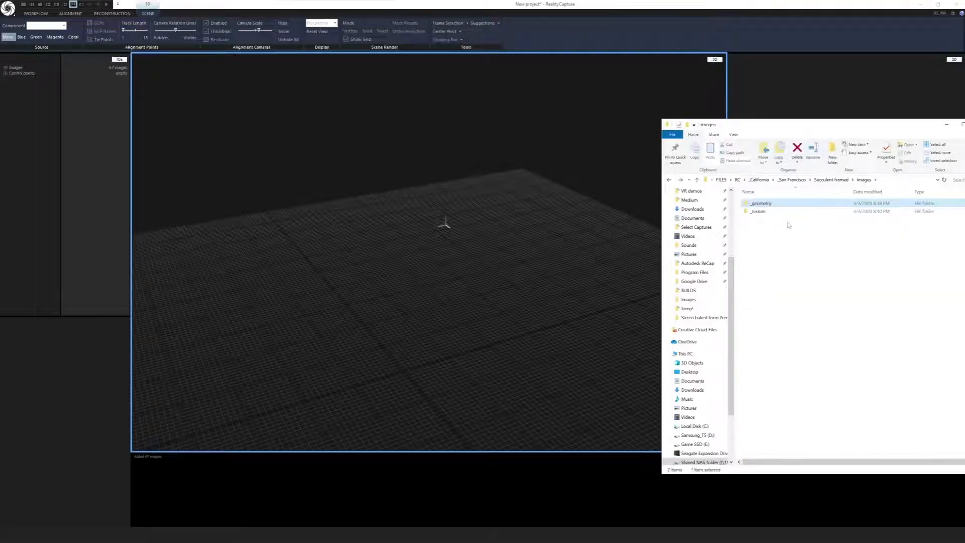
left_click(787, 239)
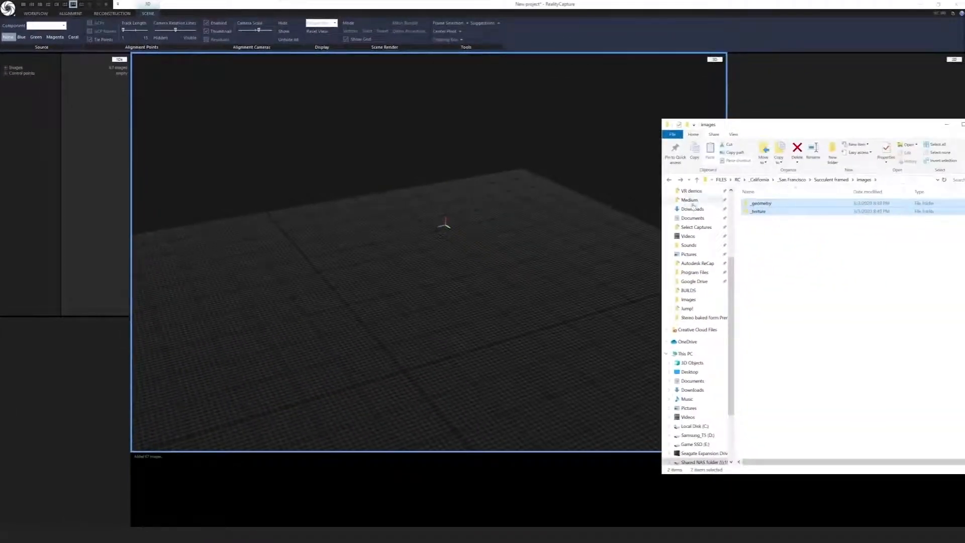
left_click(482, 170)
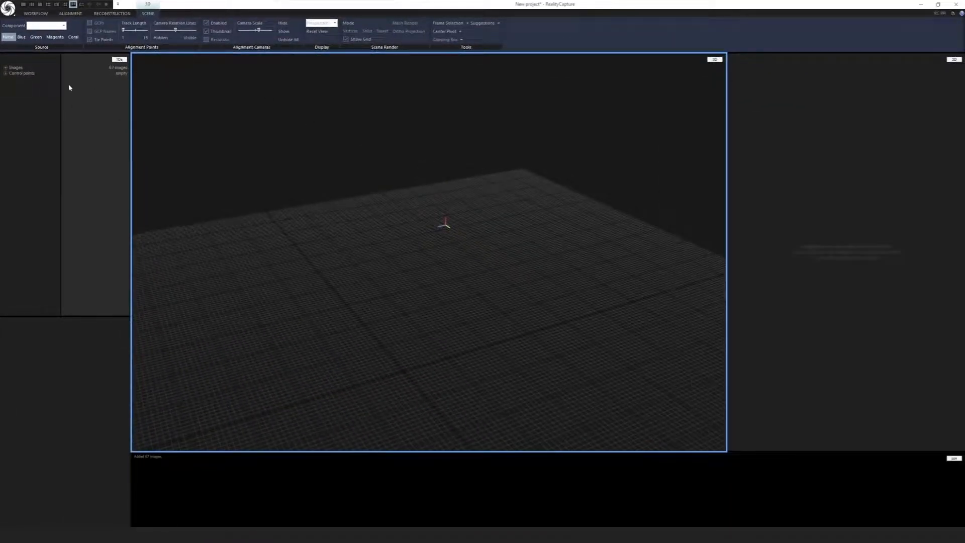
- Expand the project's image list, show a succulent photo in the 2D view, and enlarge the view around the plants
left_click(8, 68)
left_click_drag(961, 149, 846, 181)
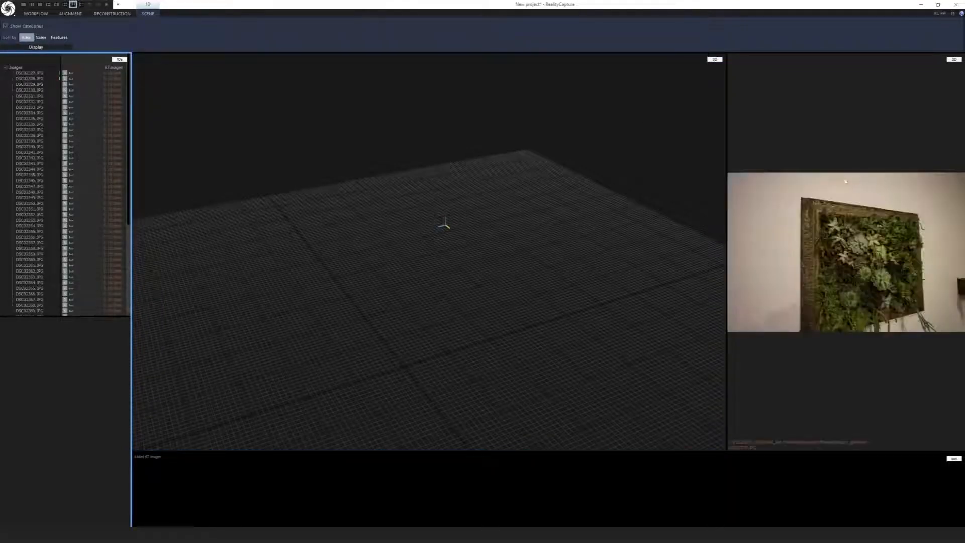
left_click_drag(728, 216, 681, 216)
scroll(838, 256, "up", 5)
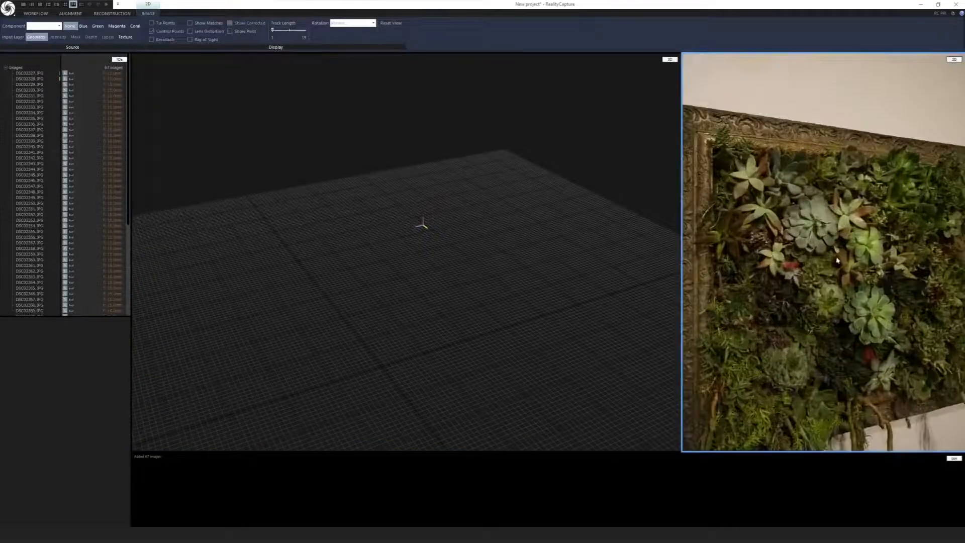
- Compare the photo's Texture and Geometry input layers in the 2D view, leaving the Geometry layer displayed
scroll(830, 255, "down", 2)
left_click_drag(830, 255, 844, 255)
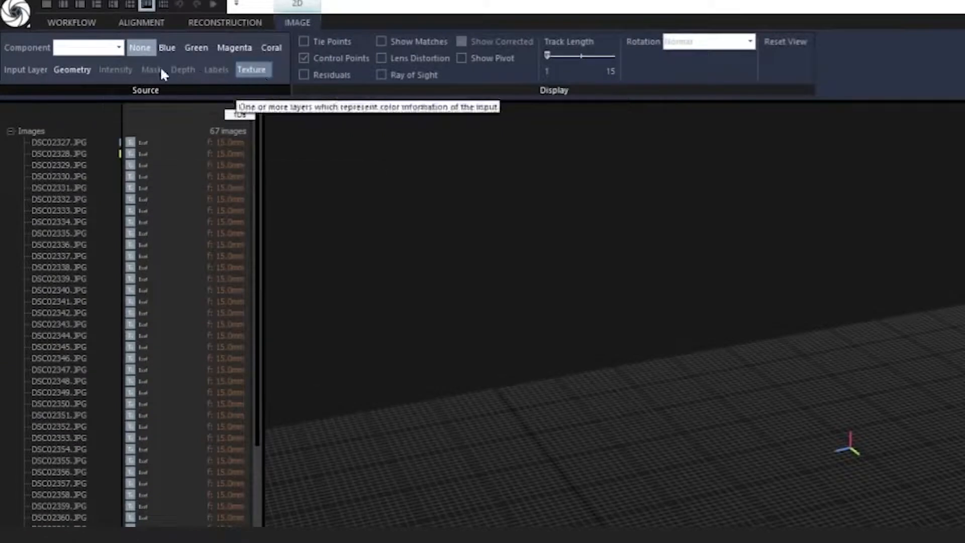
left_click(72, 70)
left_click(71, 70)
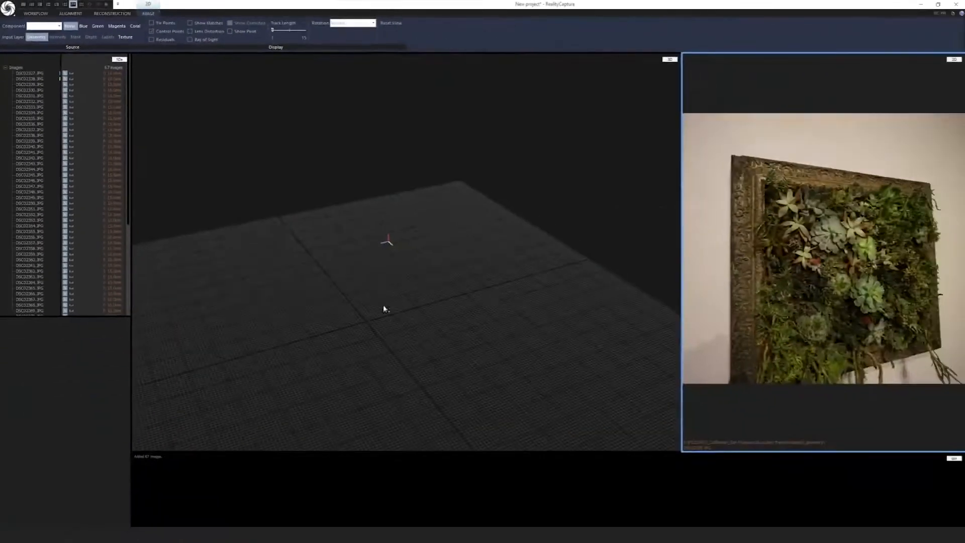
- Check the _geometry and _texture folders in File Explorer against the imported photo, and return to RealityCapture
double_click(361, 324)
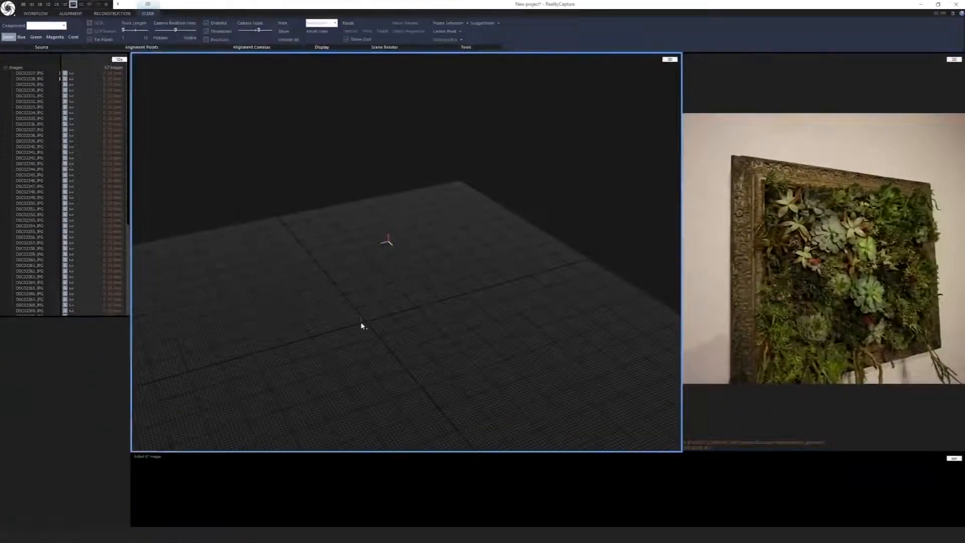
right_click_drag(360, 324, 397, 318)
key("alt+Tab")
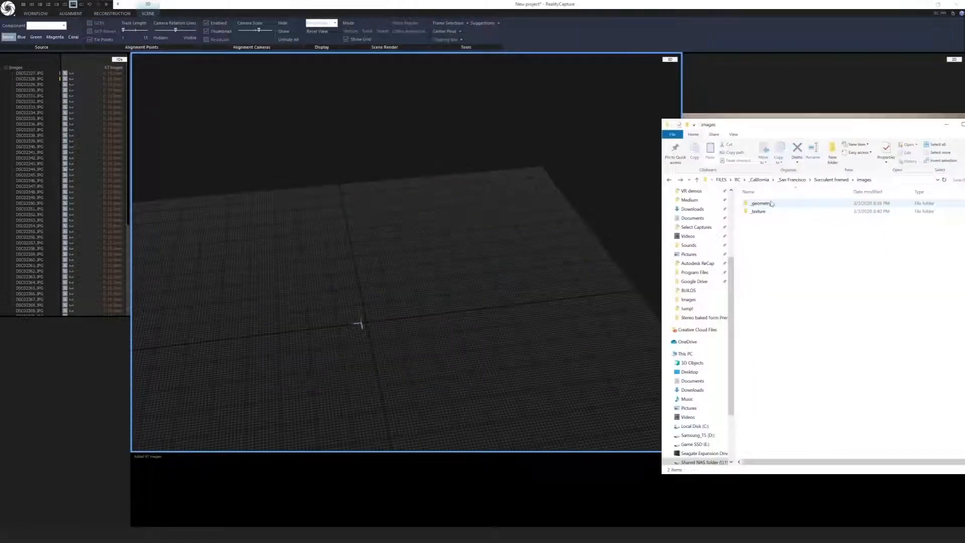
left_click(775, 84)
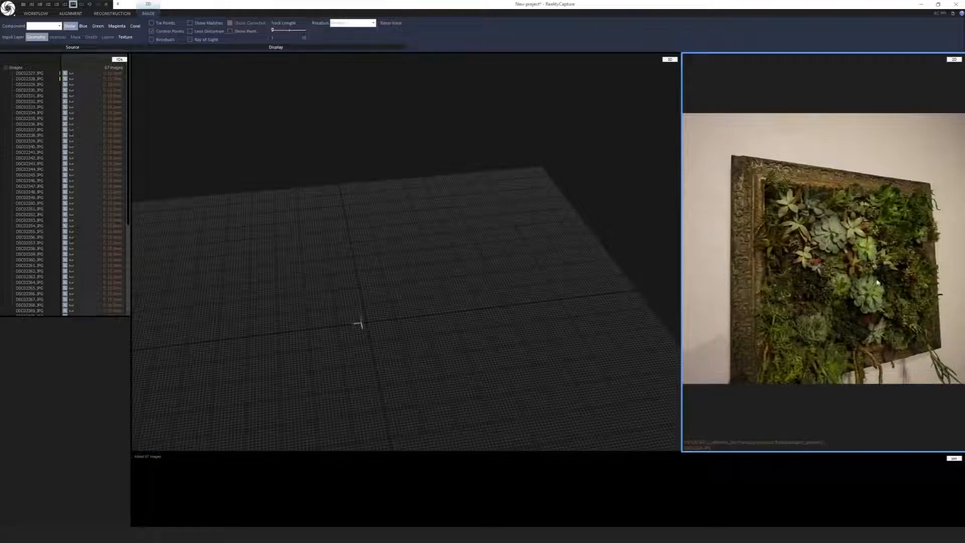
left_click_drag(877, 282, 873, 277)
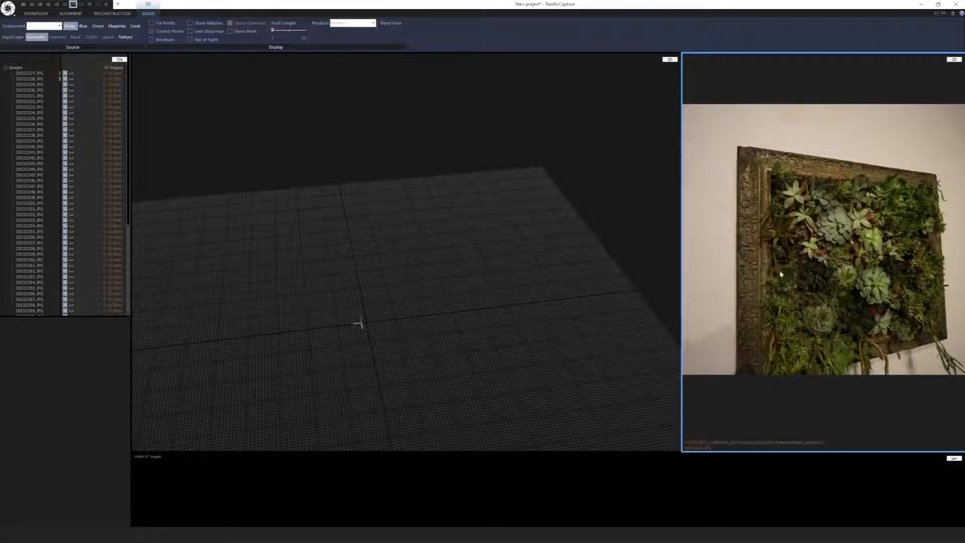
key("alt+Tab")
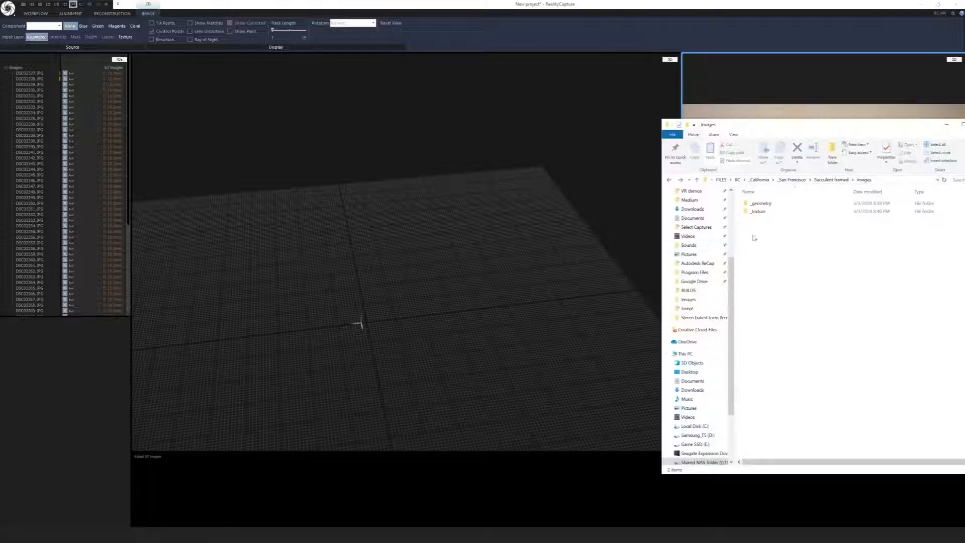
left_click(775, 204)
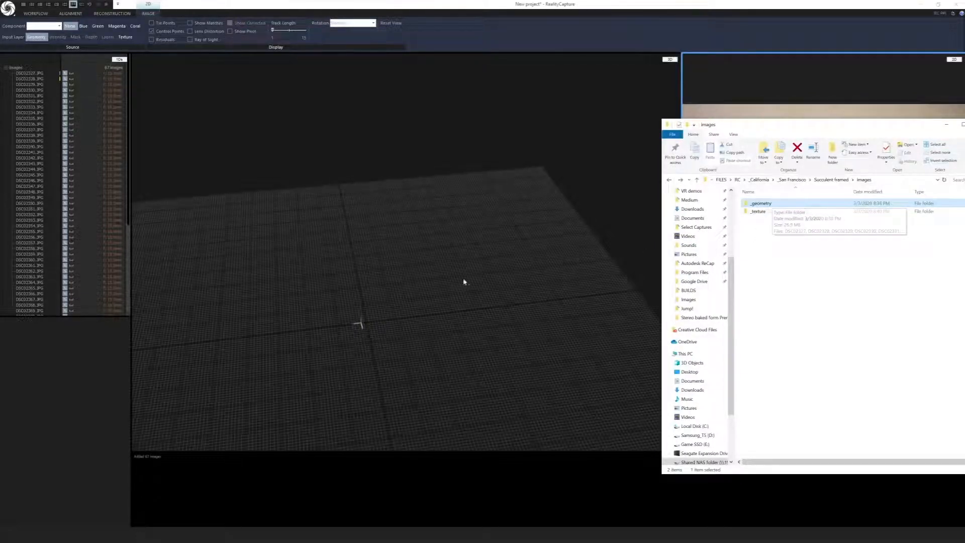
left_click(447, 281)
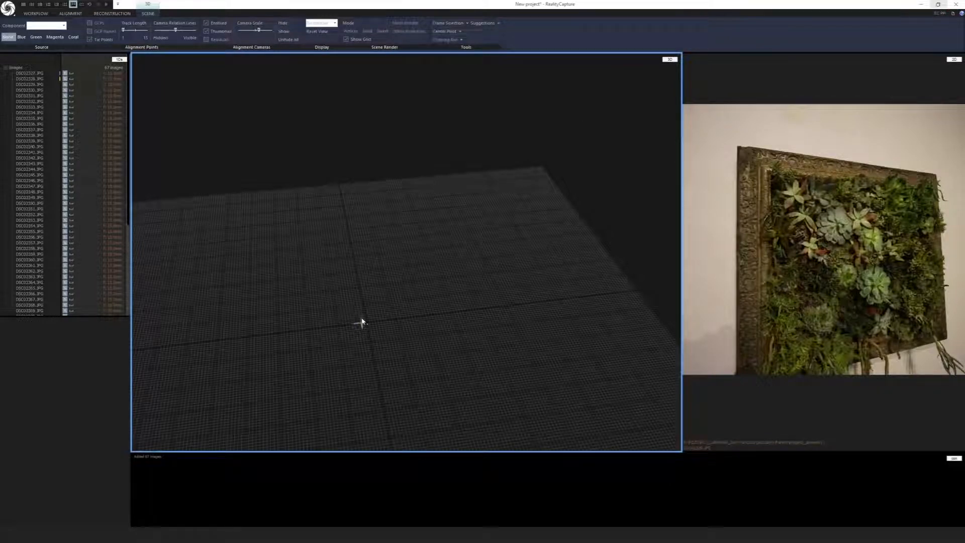
key("alt+Tab")
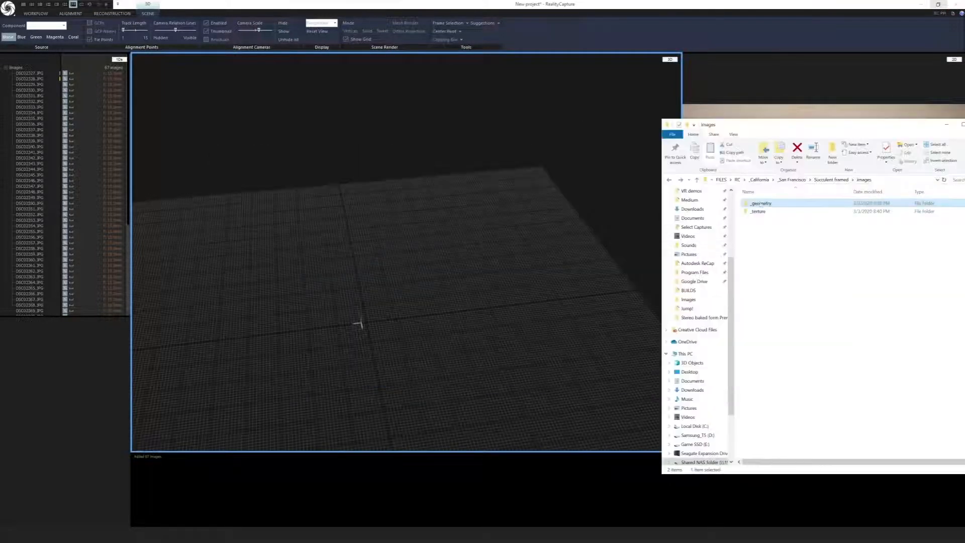
double_click(778, 213)
key("alt+Left")
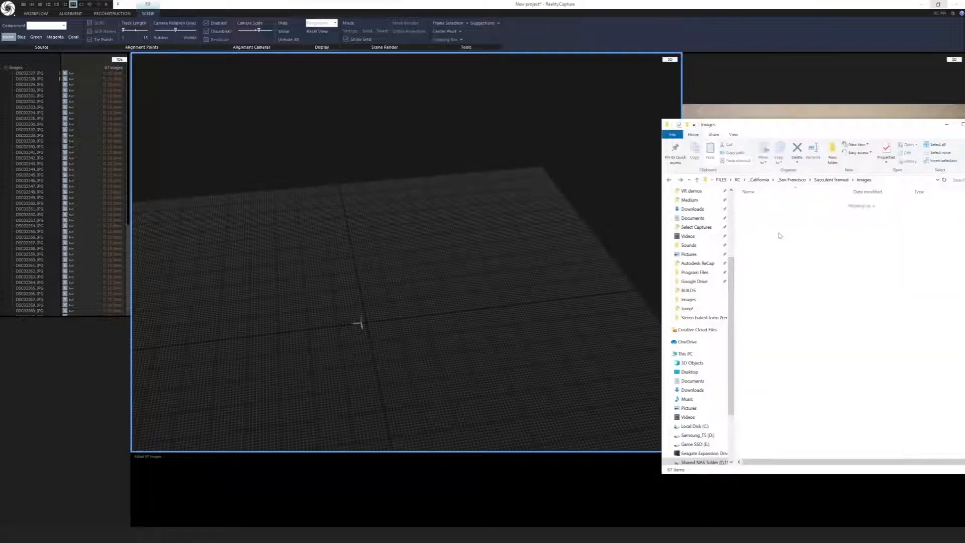
left_click(362, 323)
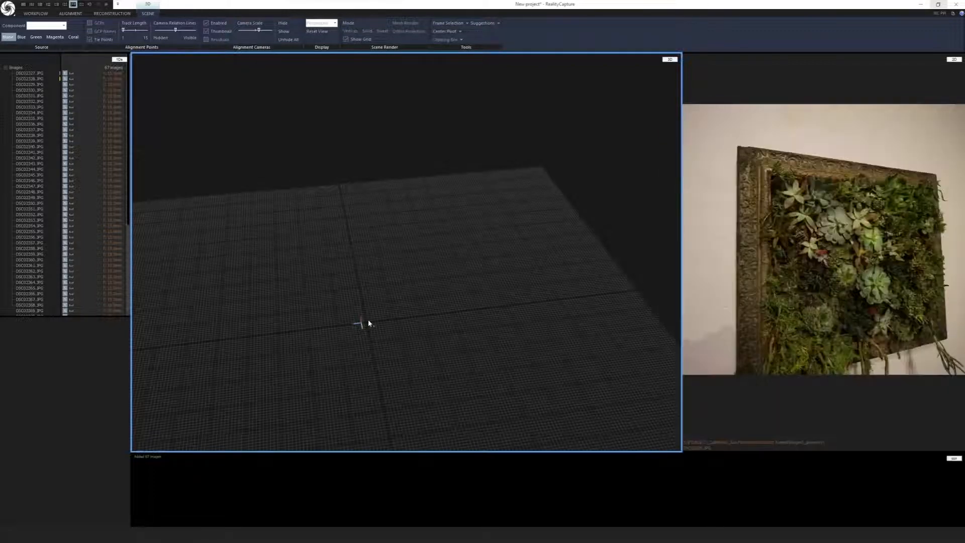
- Align the imported images to generate the camera positions and sparse point cloud
scroll(368, 324, "up", 3)
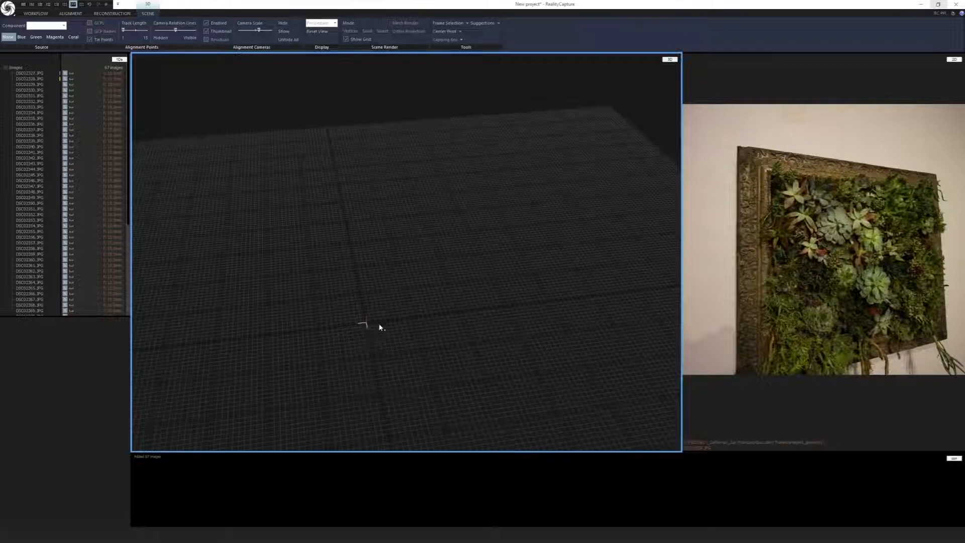
left_click_drag(379, 323, 422, 323)
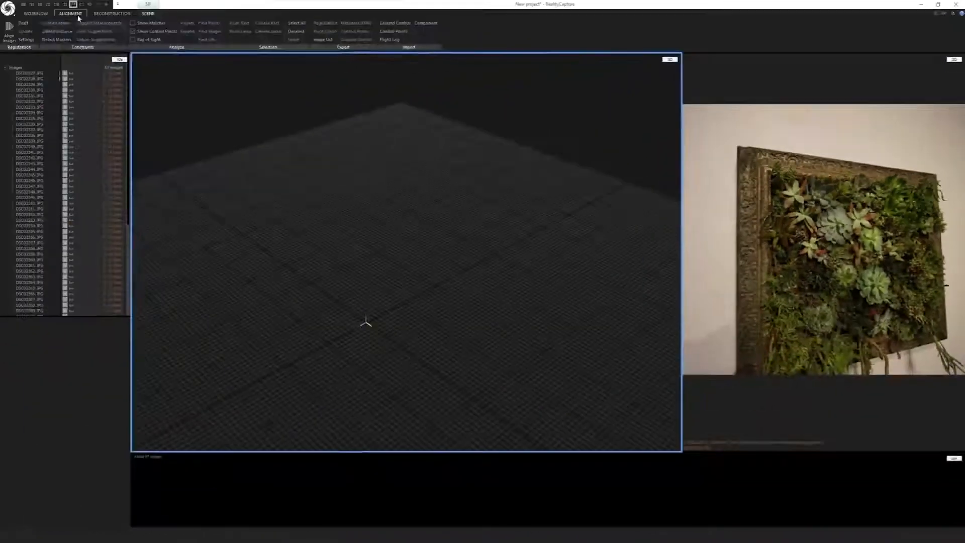
left_click(18, 36)
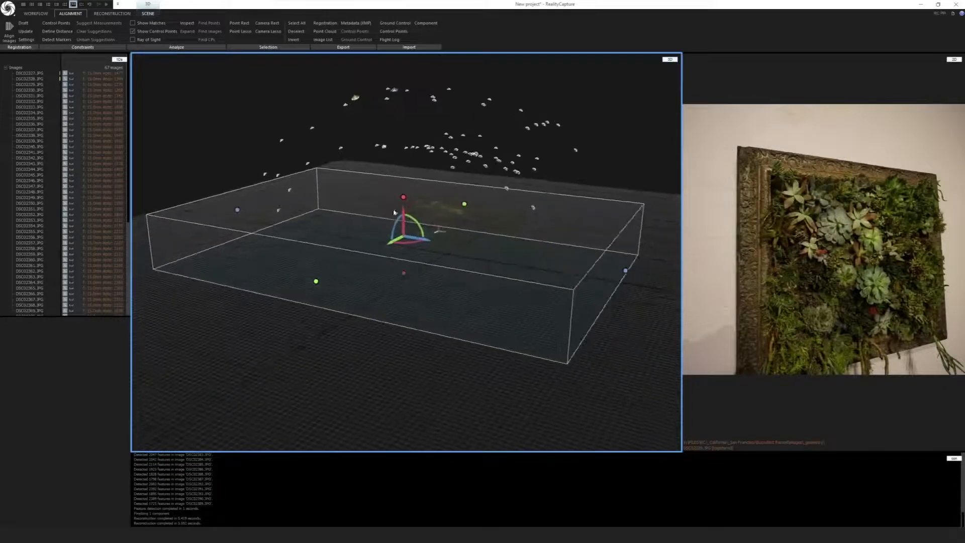
- Examine the orientation of the aligned cameras, point cloud and reconstruction region relative to the grid from several angles
left_click(113, 16)
right_click_drag(346, 217, 394, 224)
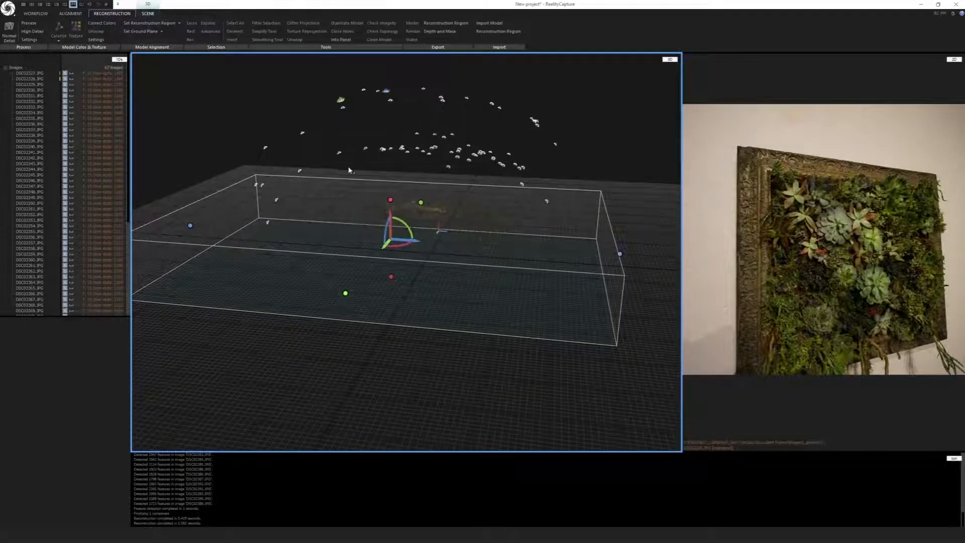
left_click_drag(348, 165, 388, 157)
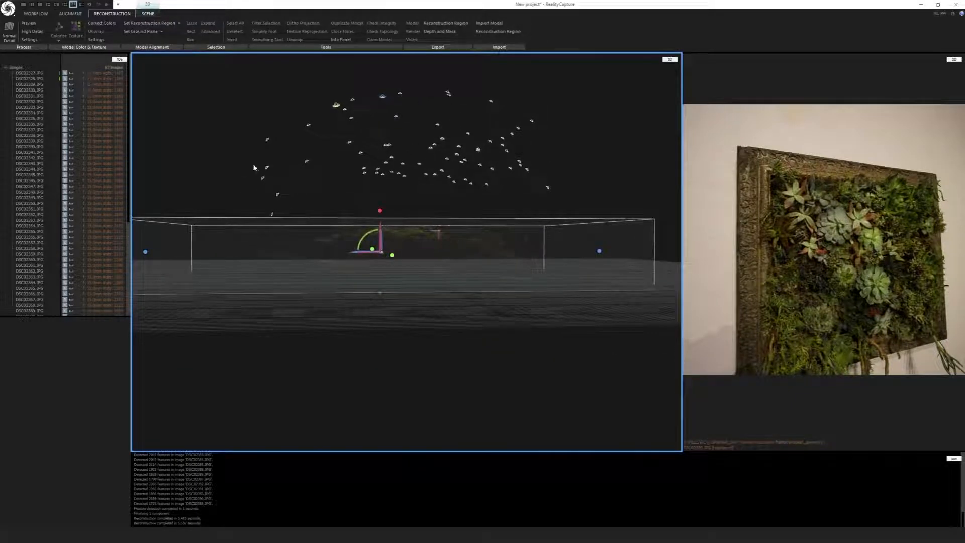
left_click(70, 14)
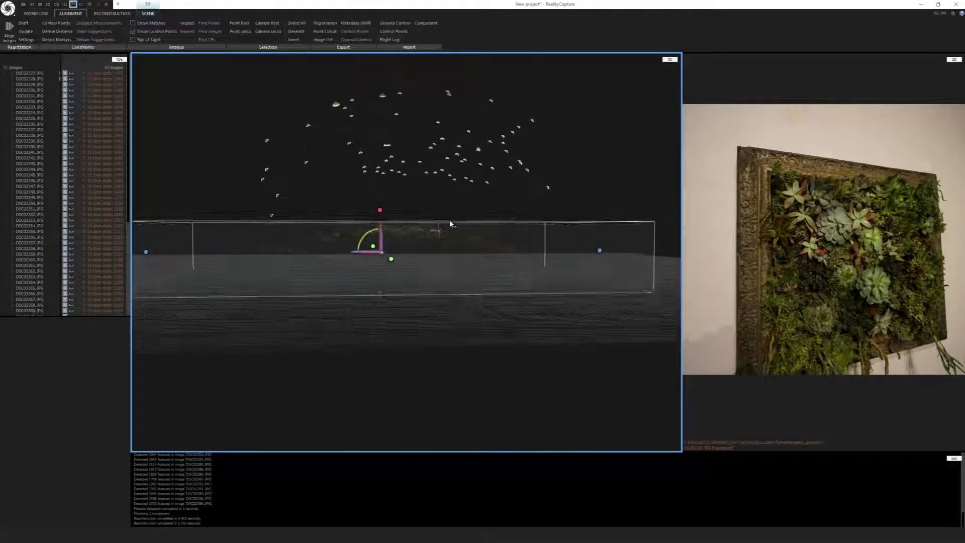
left_click_drag(450, 224, 440, 247)
left_click(47, 15)
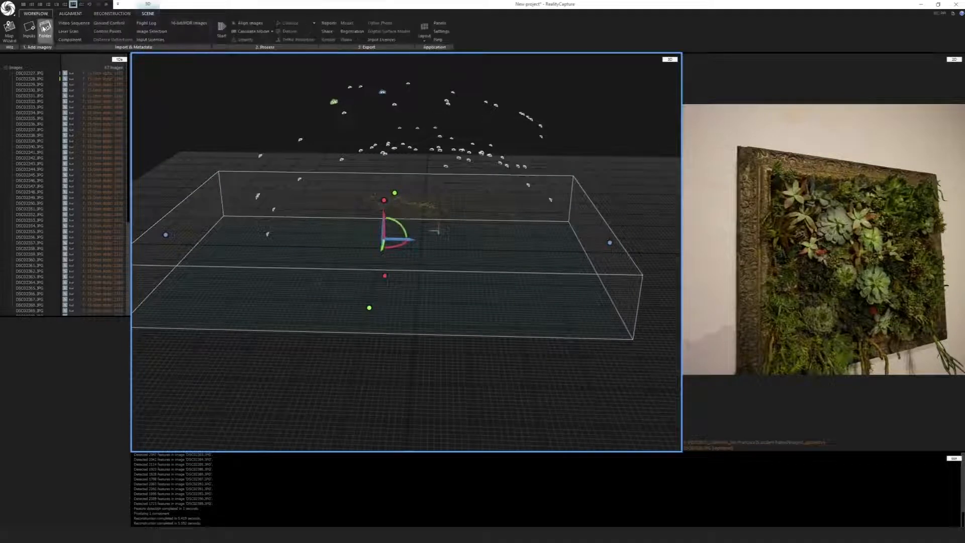
left_click(73, 14)
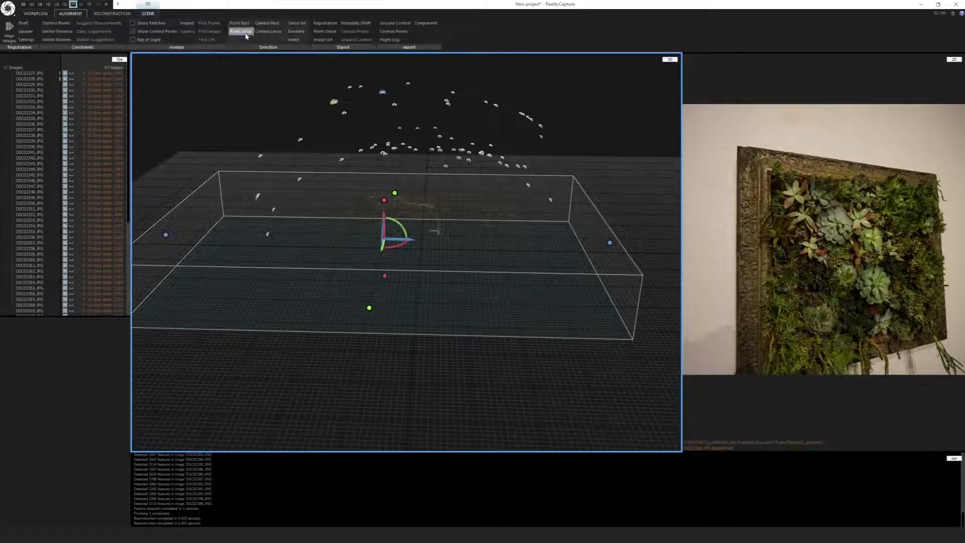
left_click_drag(412, 146, 427, 206)
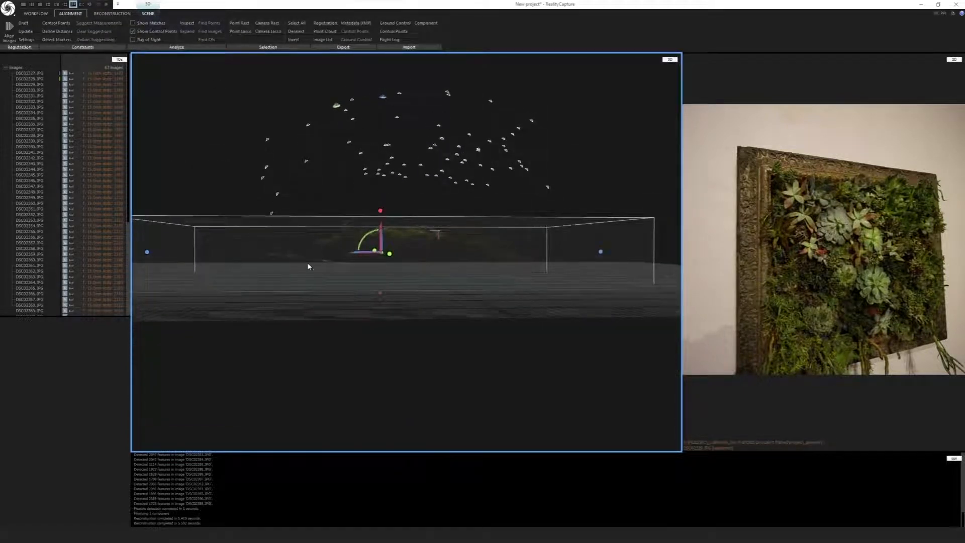
left_click_drag(309, 266, 356, 237)
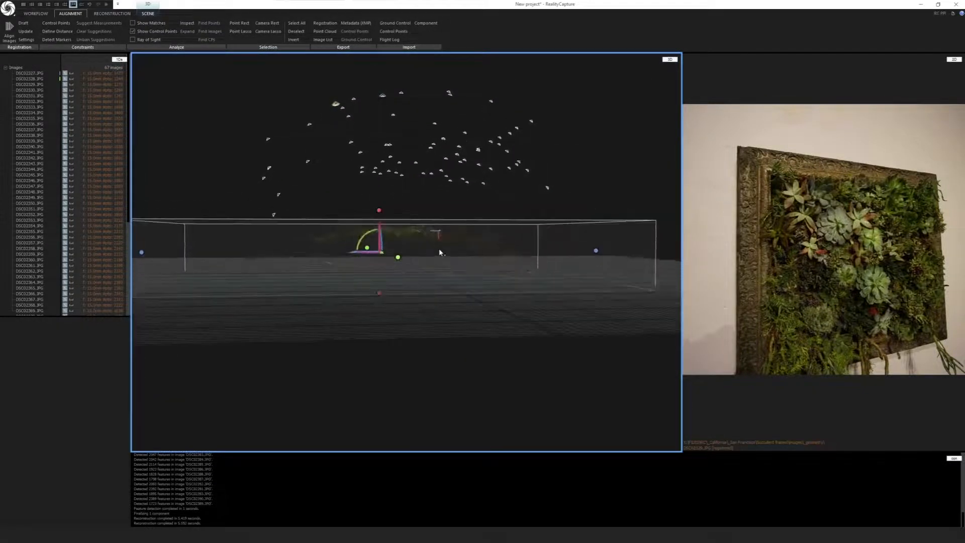
- Activate Set Ground Plane and rotate the aligned scene so the succulent wall stands roughly upright on the grid
left_click(111, 13)
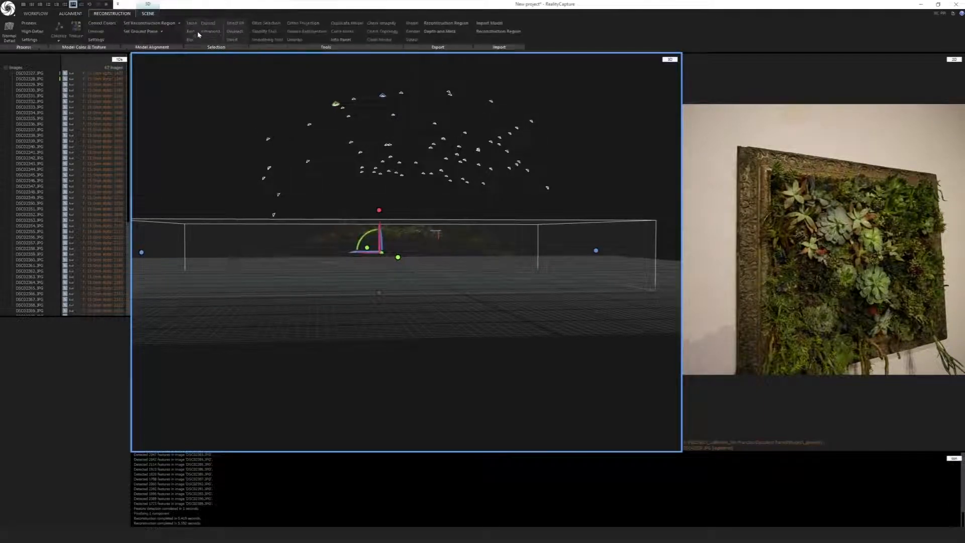
left_click(141, 31)
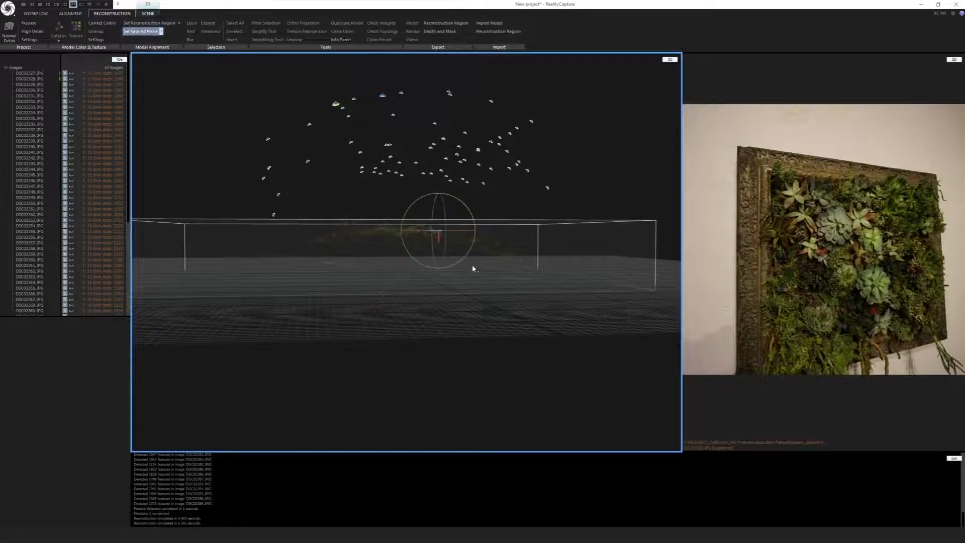
left_click_drag(472, 264, 454, 276)
- View the scene from the Left, Right and Front to check the tilt of the reconstruction region against the grid
left_click(148, 15)
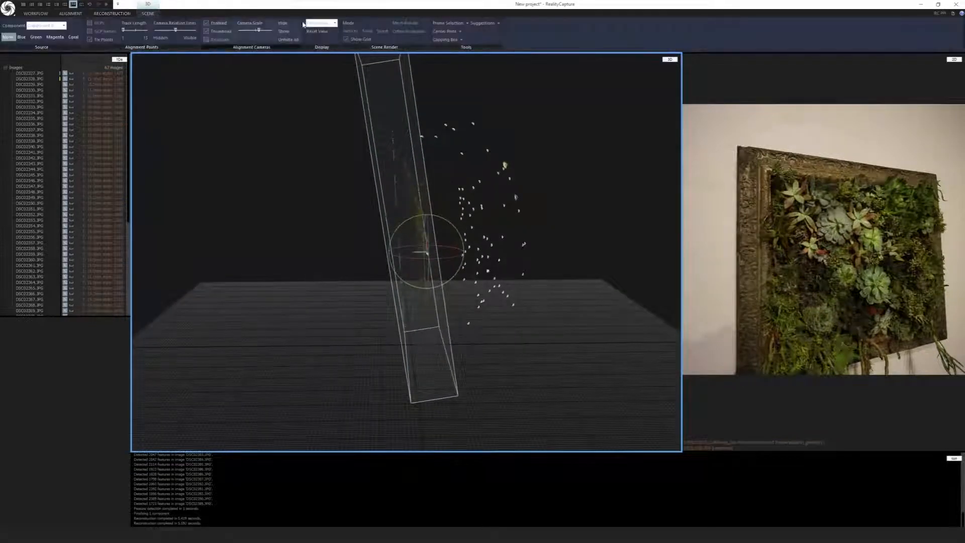
left_click(337, 24)
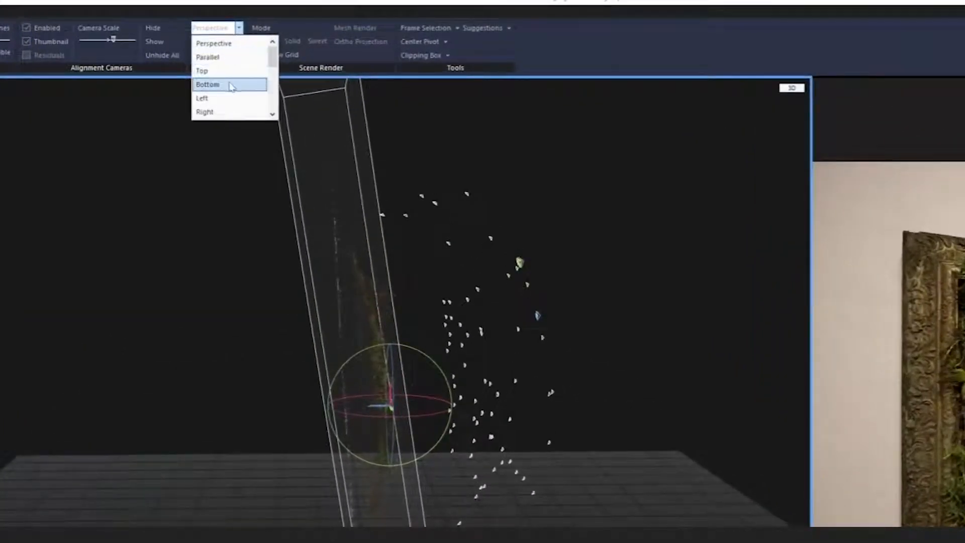
left_click(229, 99)
scroll(319, 268, "up", 4)
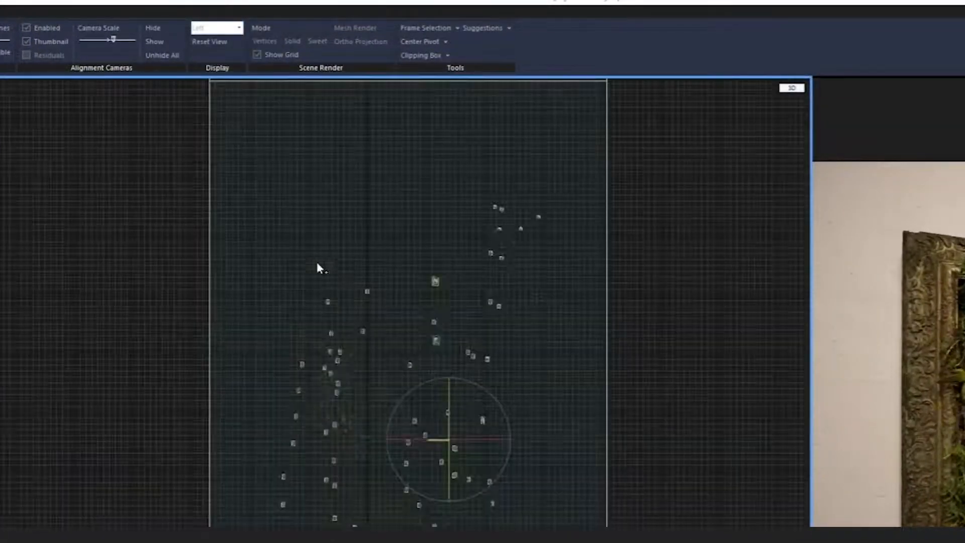
left_click(239, 27)
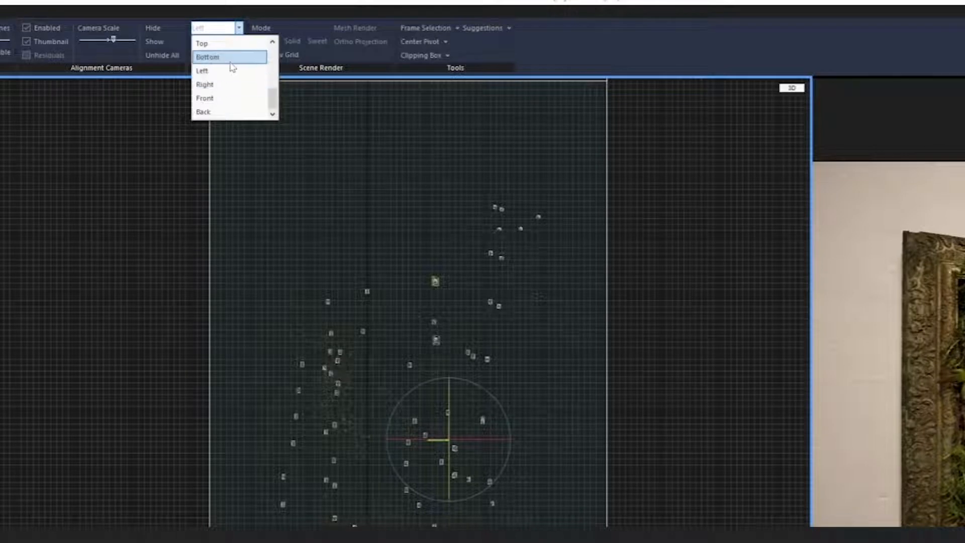
left_click(225, 86)
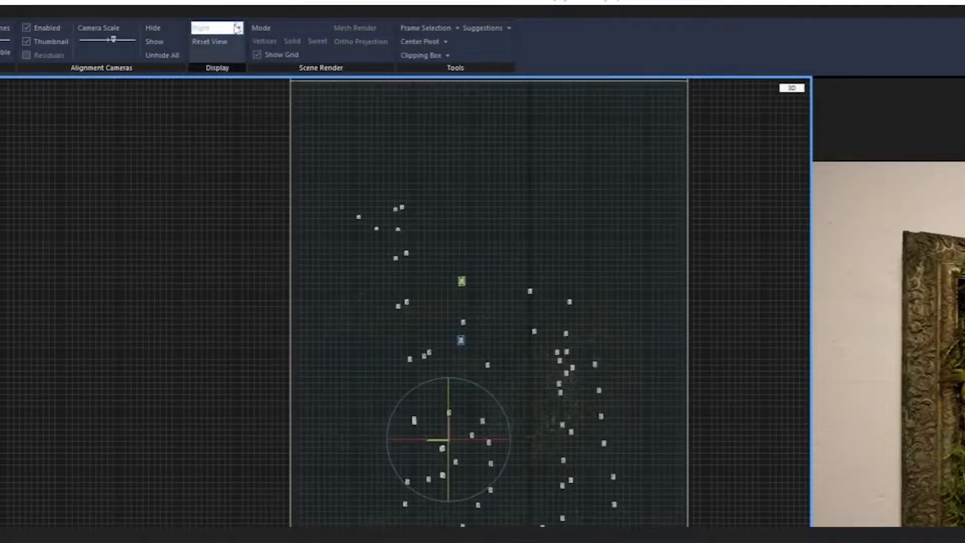
left_click(236, 28)
left_click(221, 95)
left_click_drag(486, 373, 438, 406)
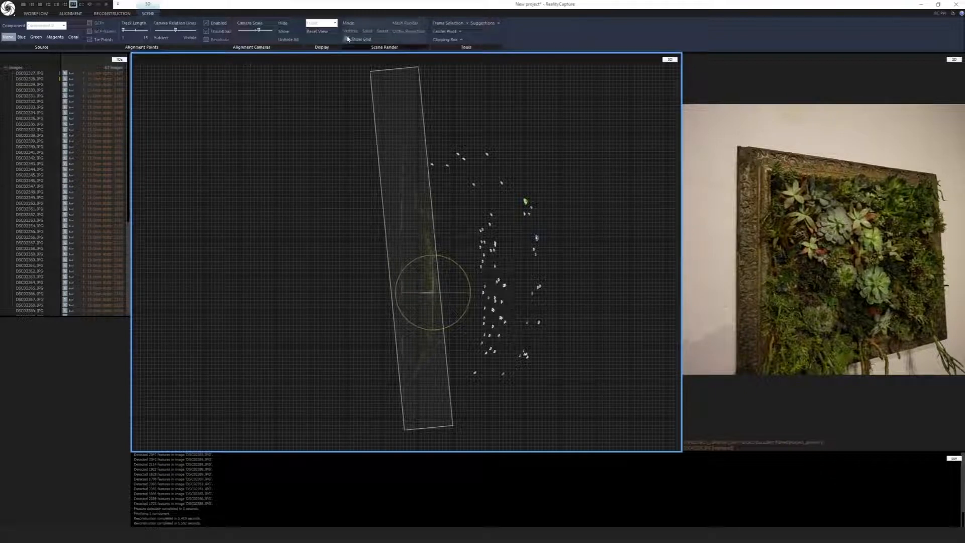
- Set the 3D view to Right and inspect the point cloud and cameras within the reconstruction region
left_click(327, 23)
left_click(331, 58)
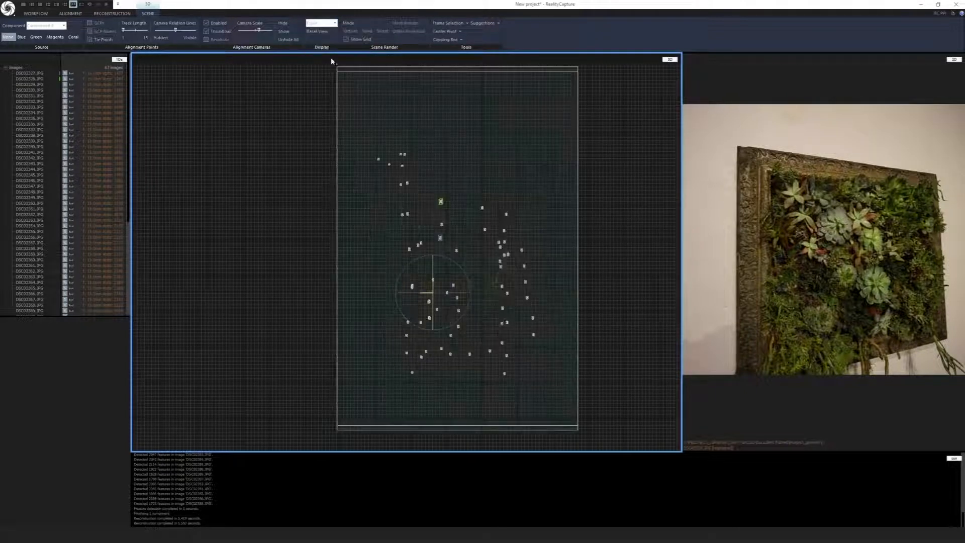
scroll(564, 266, "down", 3)
left_click_drag(562, 293, 483, 273)
scroll(445, 272, "up", 4)
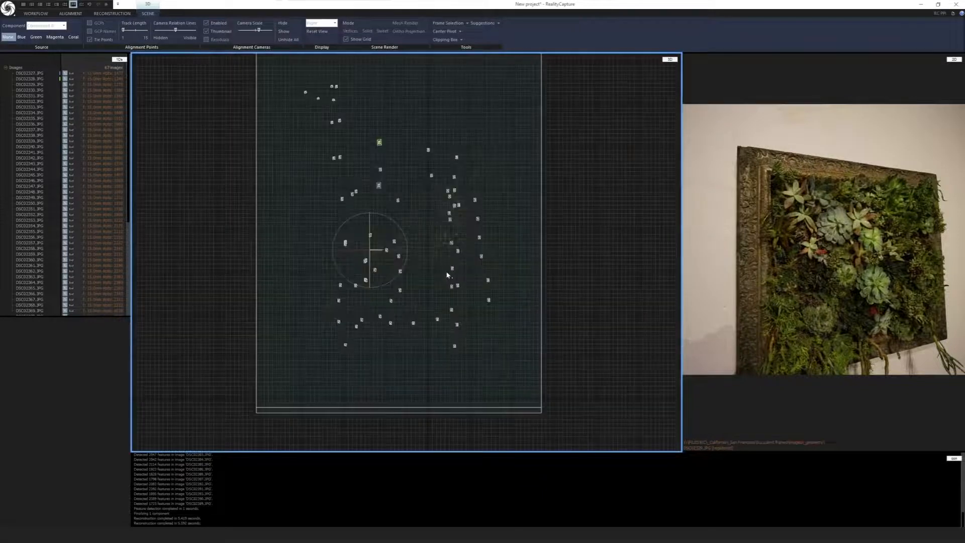
scroll(462, 262, "down", 3)
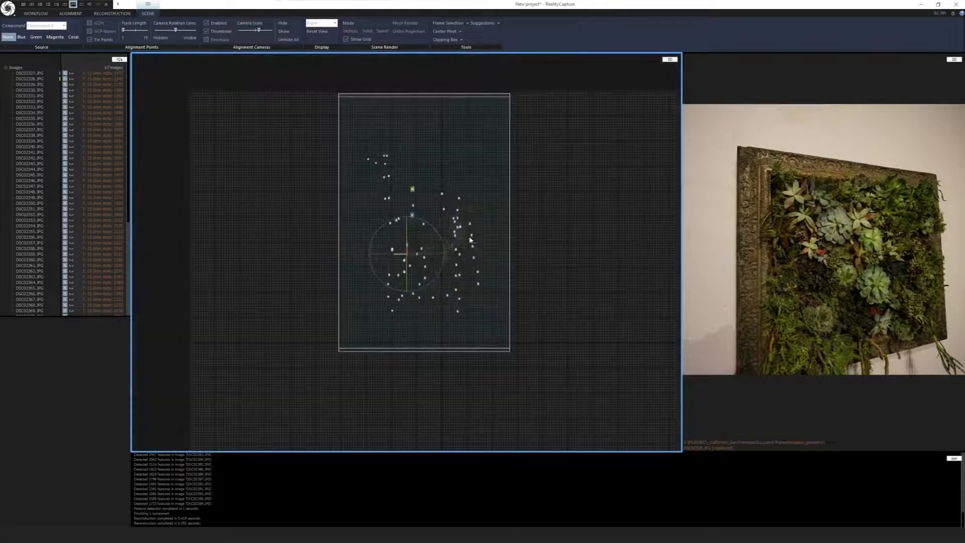
- Set the 3D view to Perspective and check the tilt of the reconstruction region against the grid
left_click(334, 24)
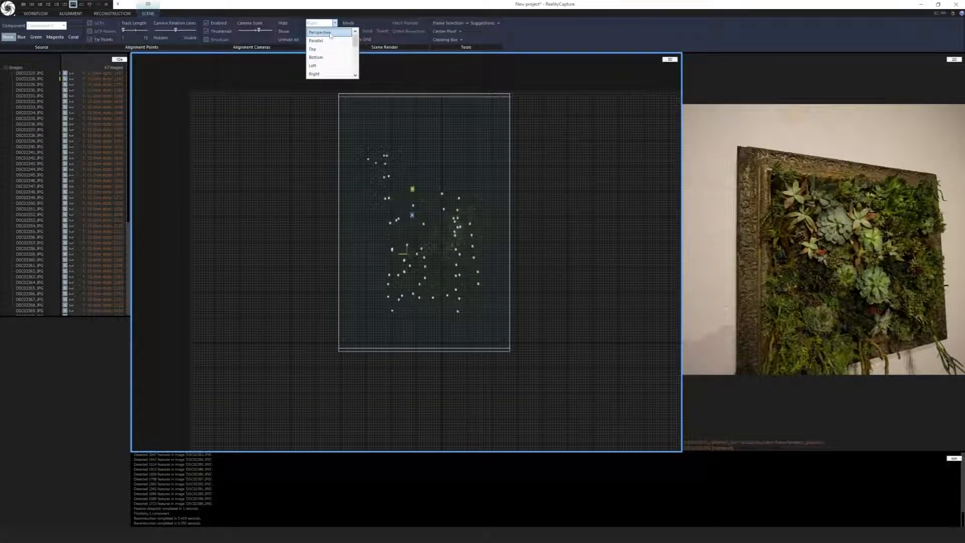
left_click(331, 32)
scroll(424, 249, "up", 5)
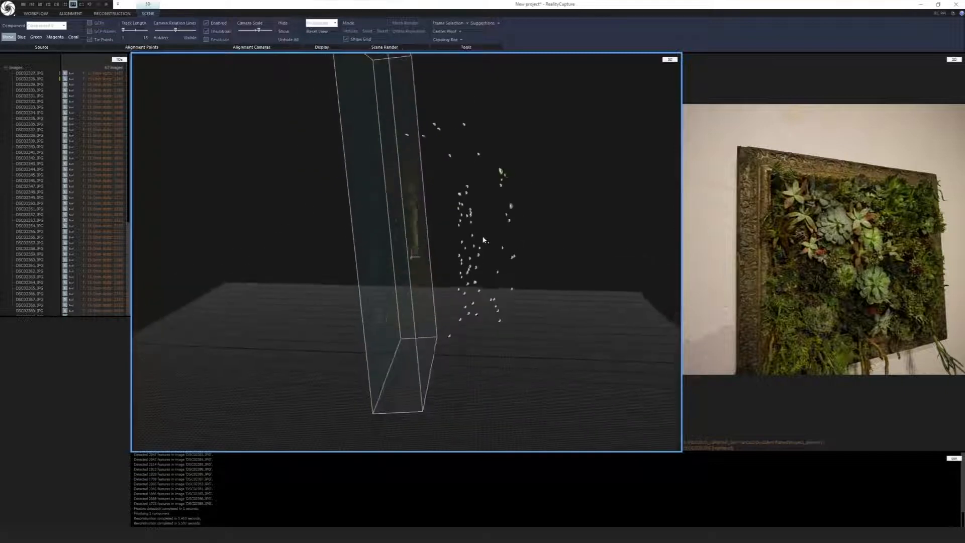
left_click_drag(340, 144, 351, 144)
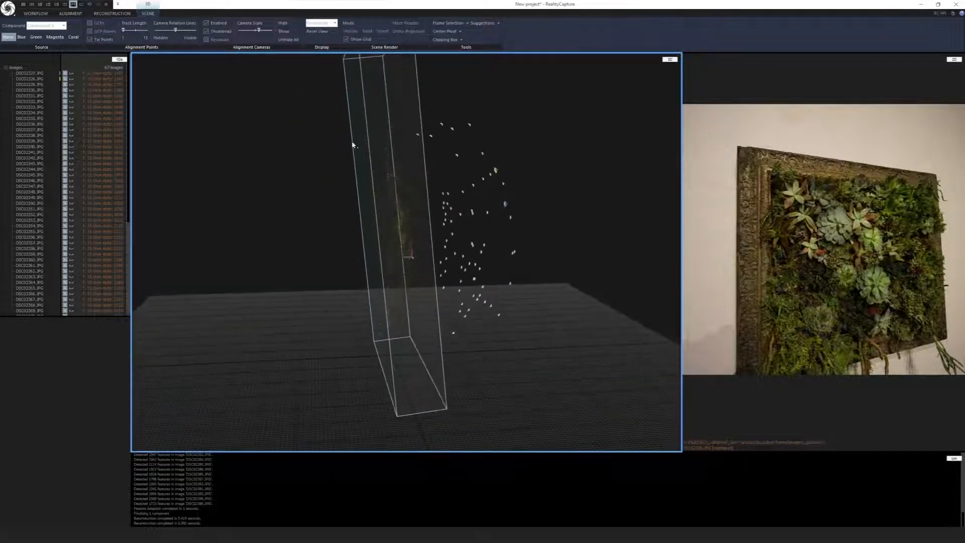
- Set the reconstruction region automatically for the reoriented scene
left_click(128, 15)
left_click_drag(422, 286, 438, 286)
left_click_drag(466, 235, 471, 233)
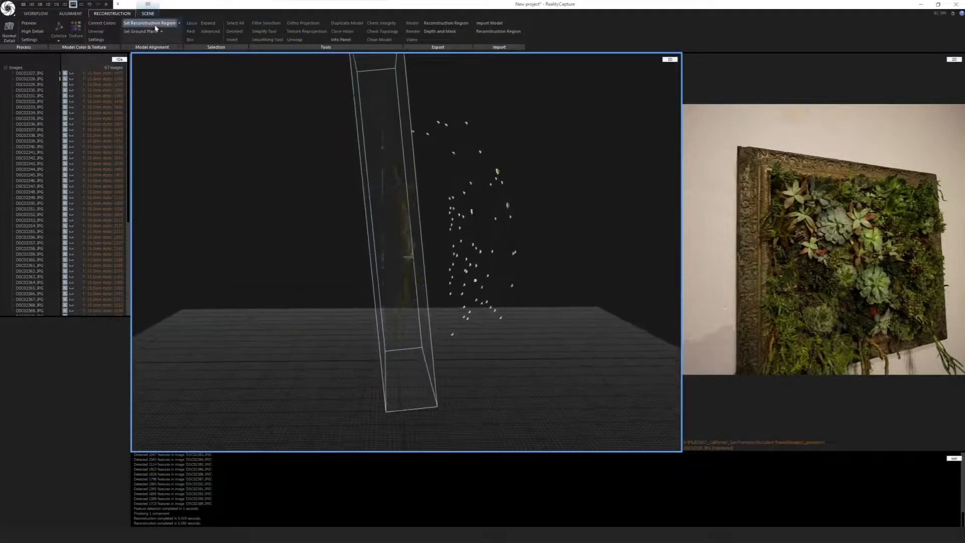
left_click(179, 23)
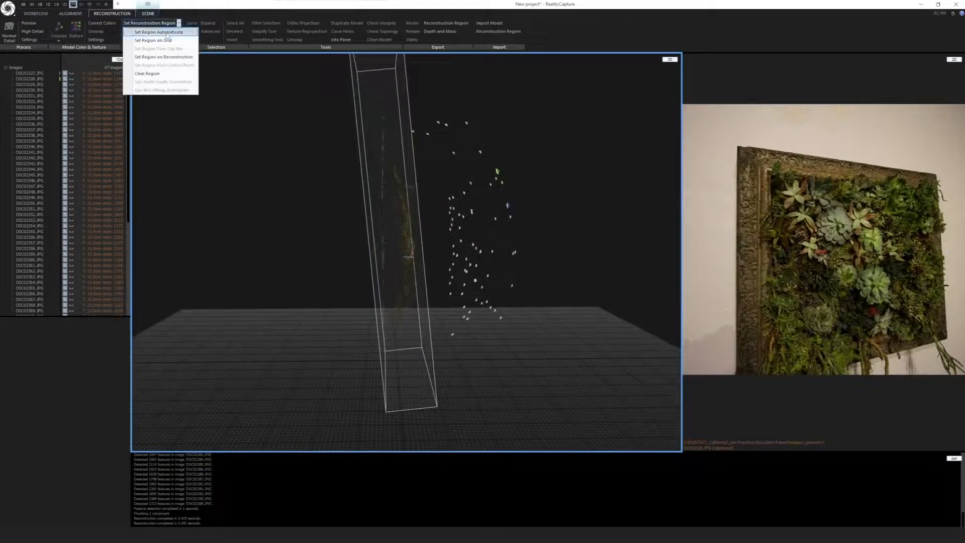
left_click(171, 33)
left_click_drag(519, 228, 520, 228)
- Lower the upper side of the reconstruction region toward the succulent wall, checking it from the side and the front
left_click_drag(383, 193, 361, 210)
right_click_drag(415, 214, 412, 231)
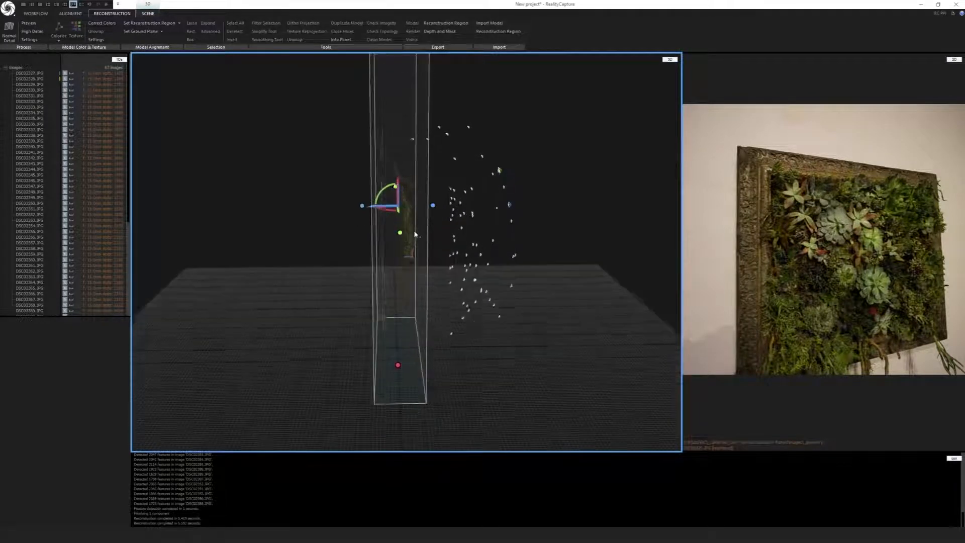
left_click_drag(412, 232, 412, 258)
right_click_drag(412, 257, 409, 240)
scroll(408, 240, "down", 2)
left_click_drag(401, 107, 401, 160)
left_click_drag(454, 176, 364, 169)
right_click_drag(365, 171, 475, 198)
left_click_drag(475, 198, 457, 187)
scroll(468, 244, "up", 2)
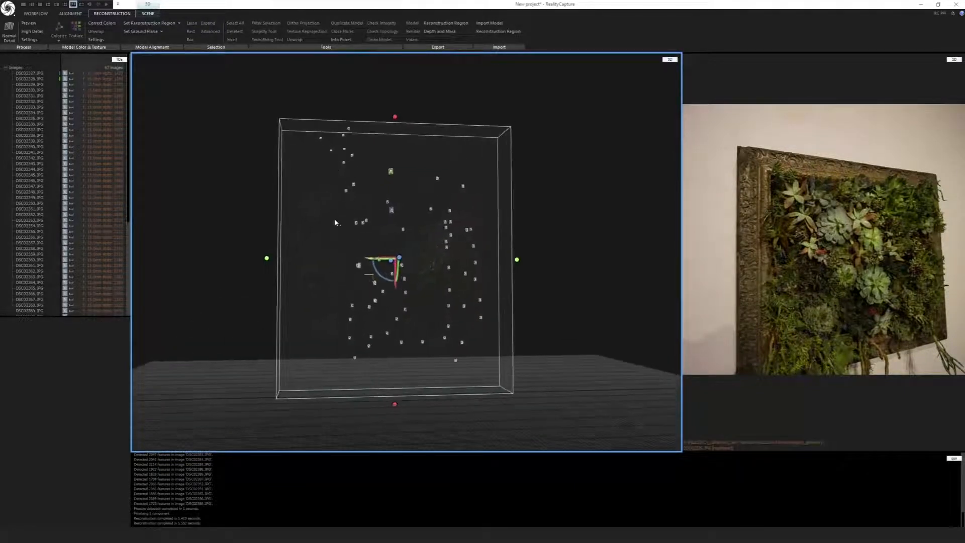
- Fit the height of the reconstruction region to the succulent wall and widen it slightly on both sides
right_click_drag(338, 266, 333, 274)
left_click_drag(398, 117, 399, 134)
right_click_drag(457, 161, 439, 164)
left_click_drag(524, 270, 549, 275)
right_click_drag(547, 276, 563, 278)
left_click_drag(270, 267, 262, 268)
left_click_drag(402, 129, 403, 124)
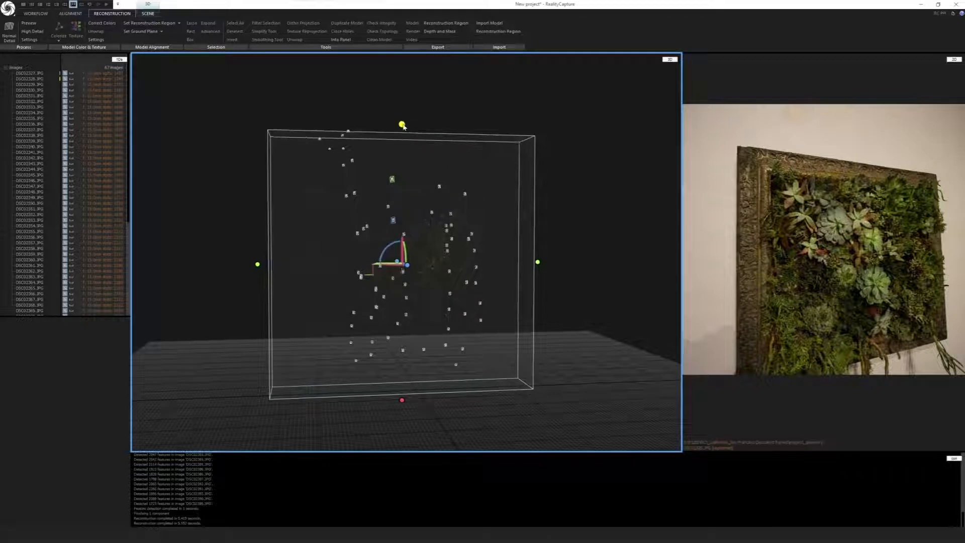
right_click_drag(423, 189, 424, 171)
left_click_drag(404, 406, 405, 412)
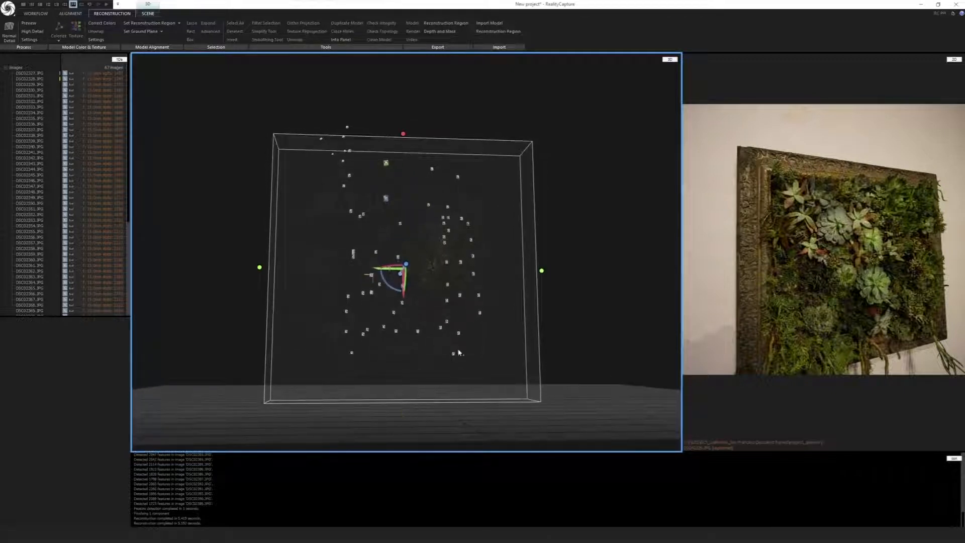
- Extend the depth of the reconstruction region slightly toward the cameras
right_click_drag(460, 353, 583, 366)
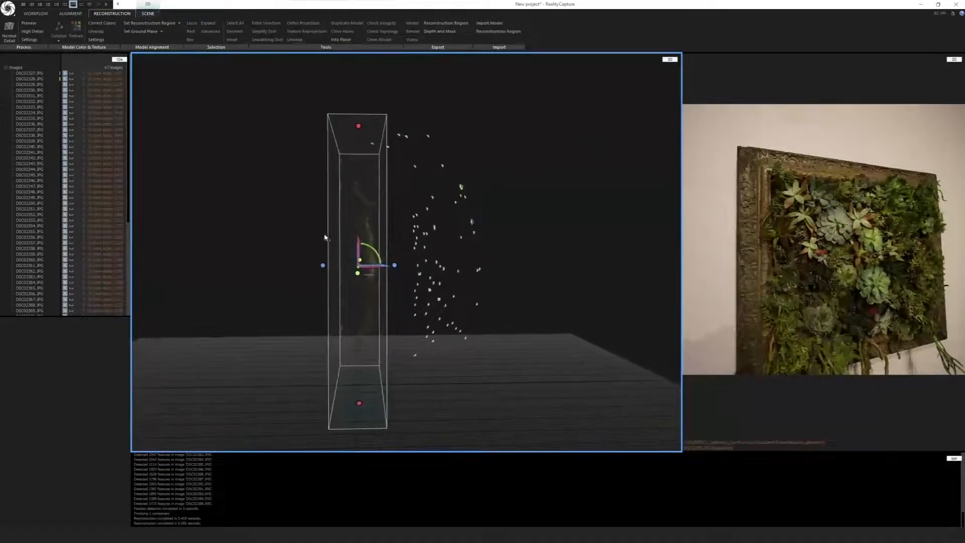
left_click_drag(395, 266, 404, 266)
right_click_drag(405, 267, 424, 262)
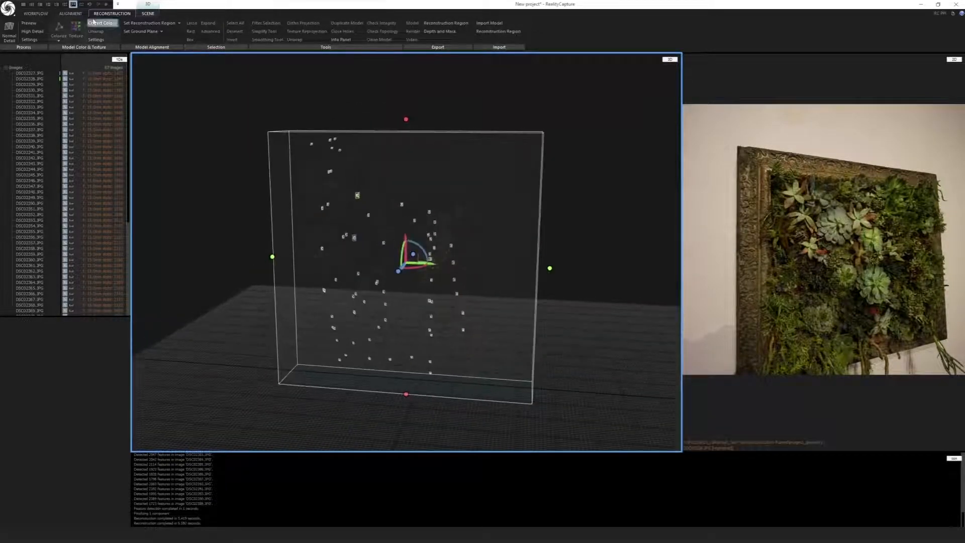
left_click(14, 34)
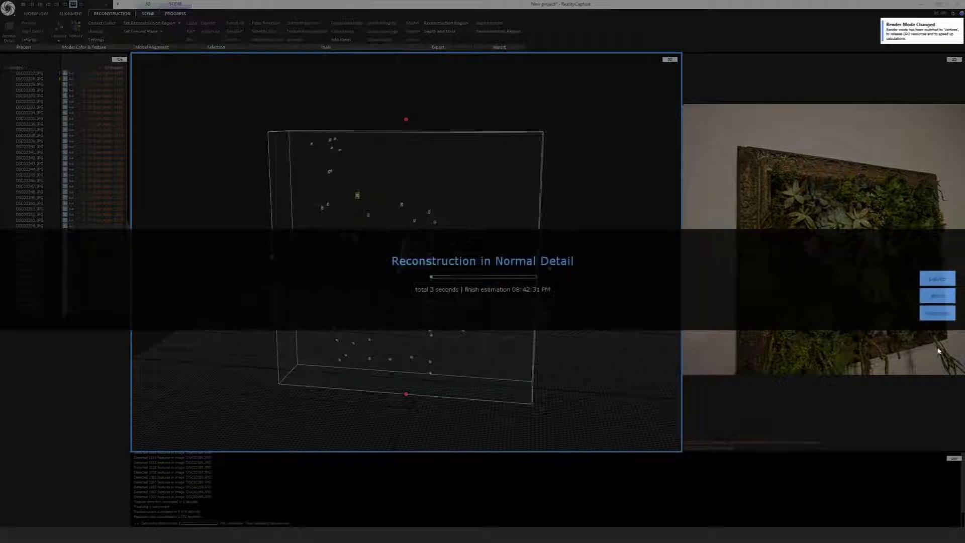
left_click(927, 297)
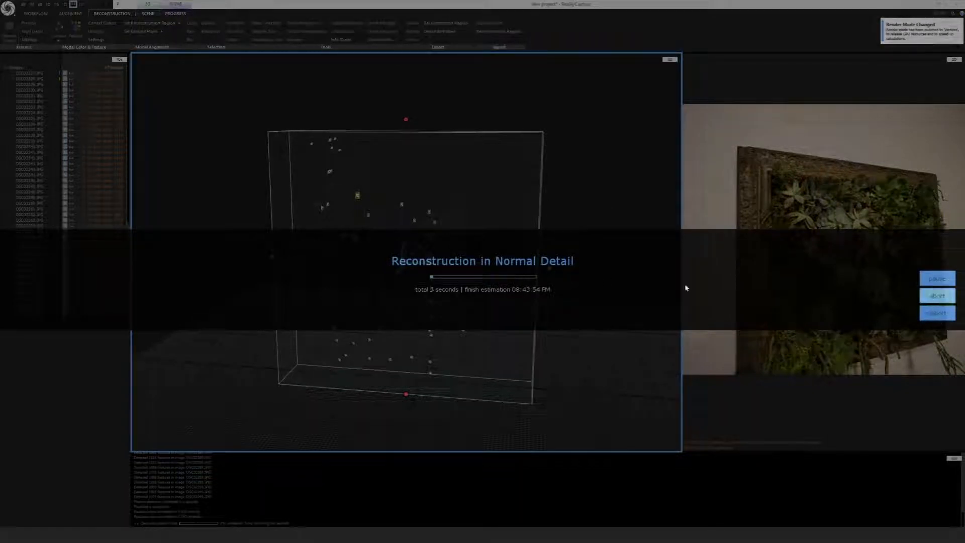
left_click(488, 299)
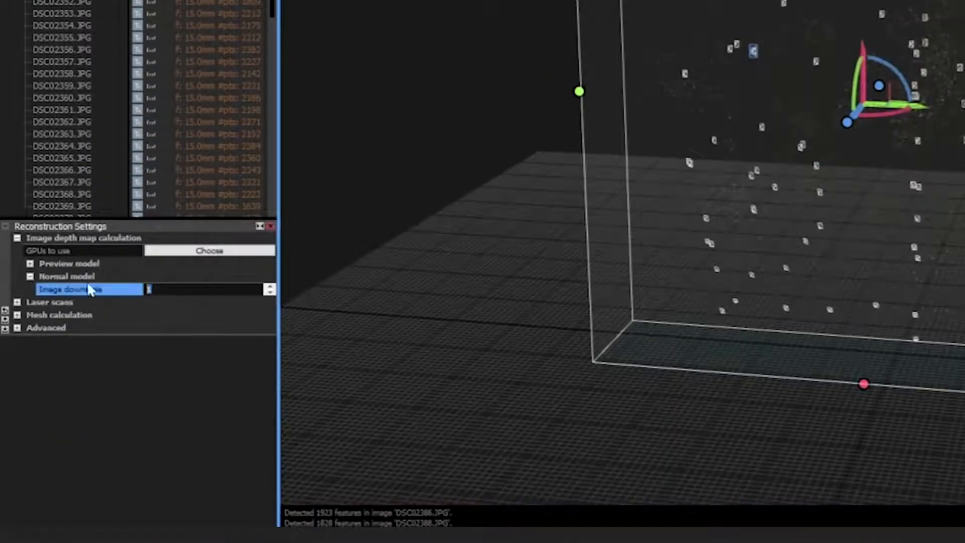
- Look at the _geometry and _texture folders inside the images folder in File Explorer, then return to the RealityCapture scene
right_click_drag(860, 173, 897, 174)
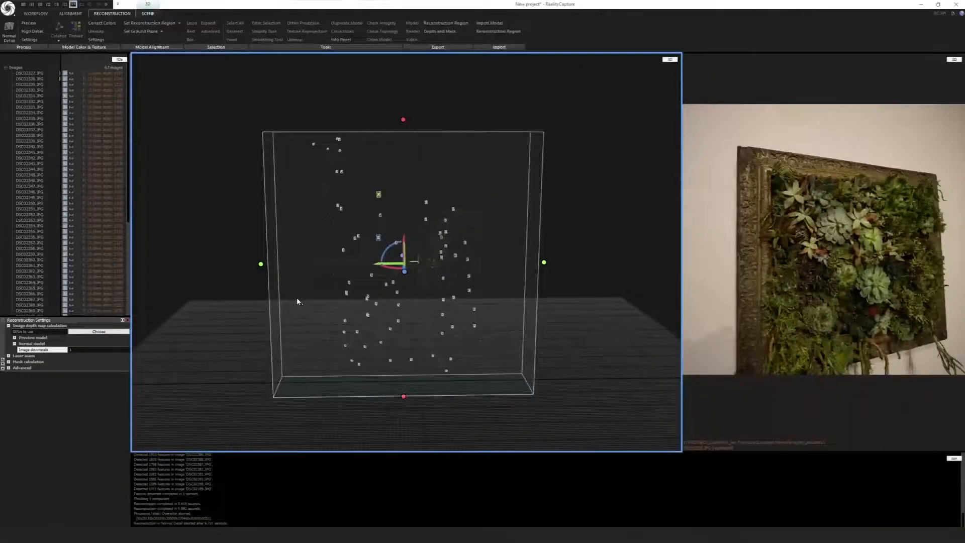
left_click_drag(297, 302, 312, 296)
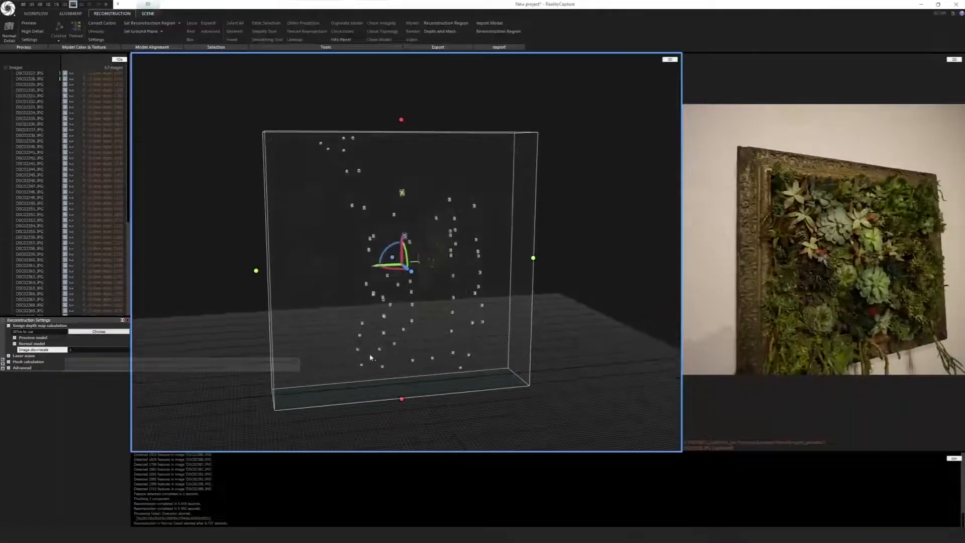
key("alt+Tab")
left_click(747, 206)
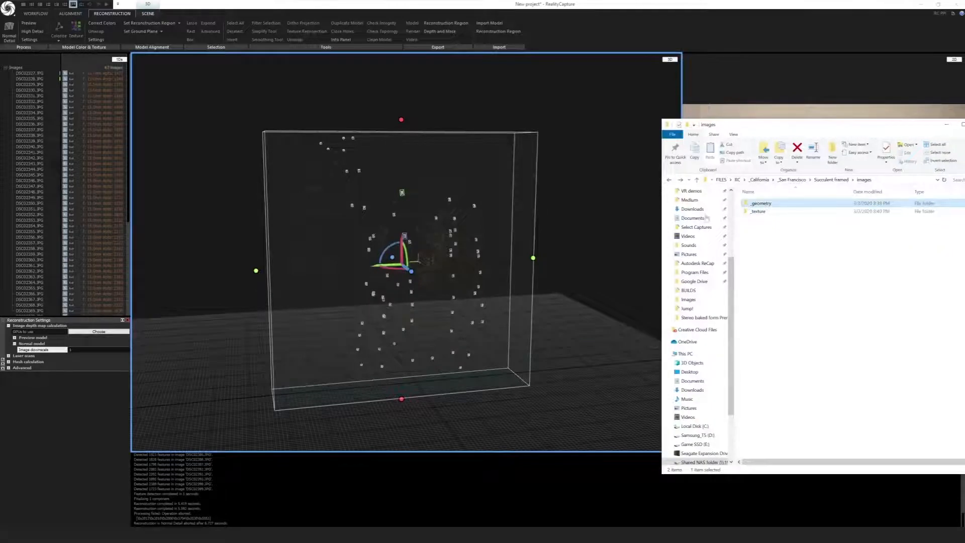
left_click(510, 201)
left_click_drag(509, 201, 485, 208)
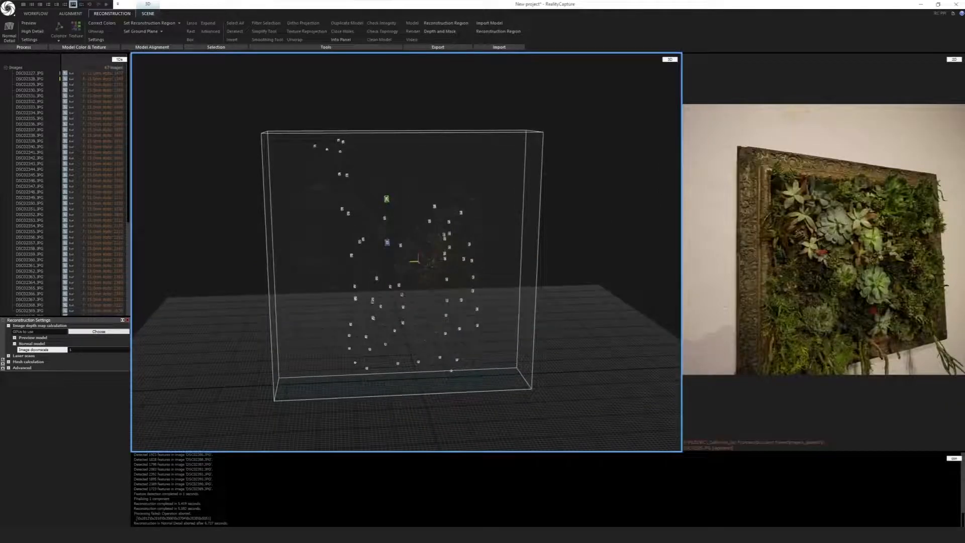
- Expand the Advanced and Mesh calculation groups in the reconstruction settings to review their options
left_click(8, 367)
left_click(8, 356)
left_click(8, 356)
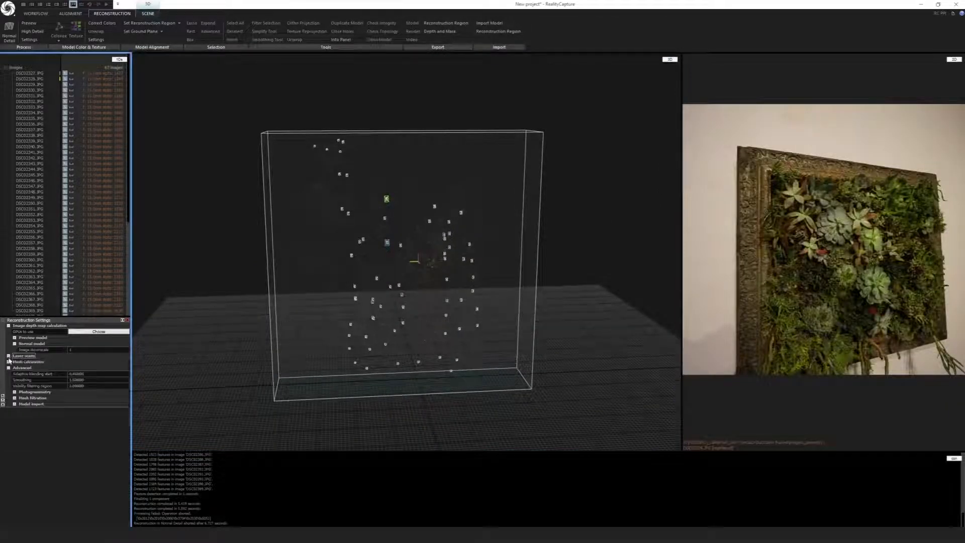
left_click(9, 362)
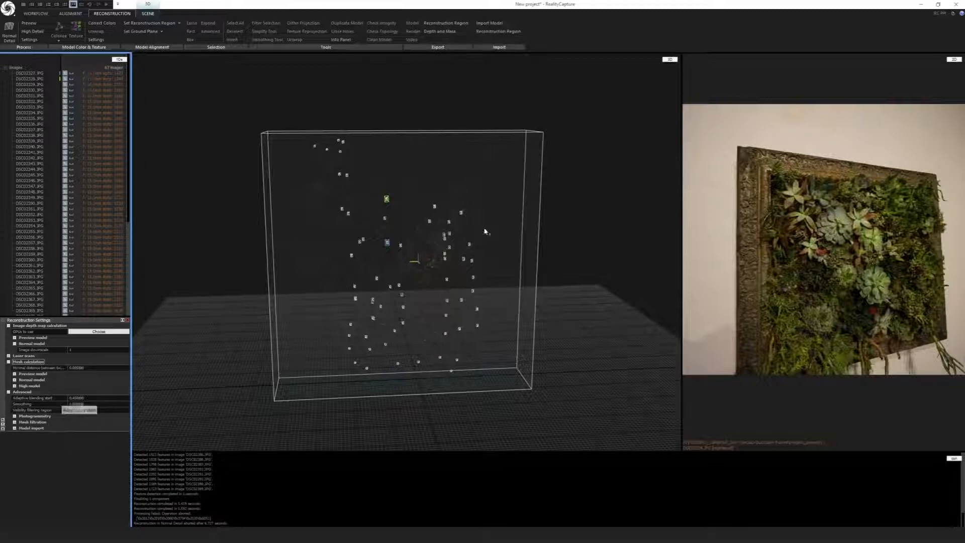
- Start the reconstruction in Normal Detail and minimize its progress overlay
left_click_drag(485, 231, 323, 213)
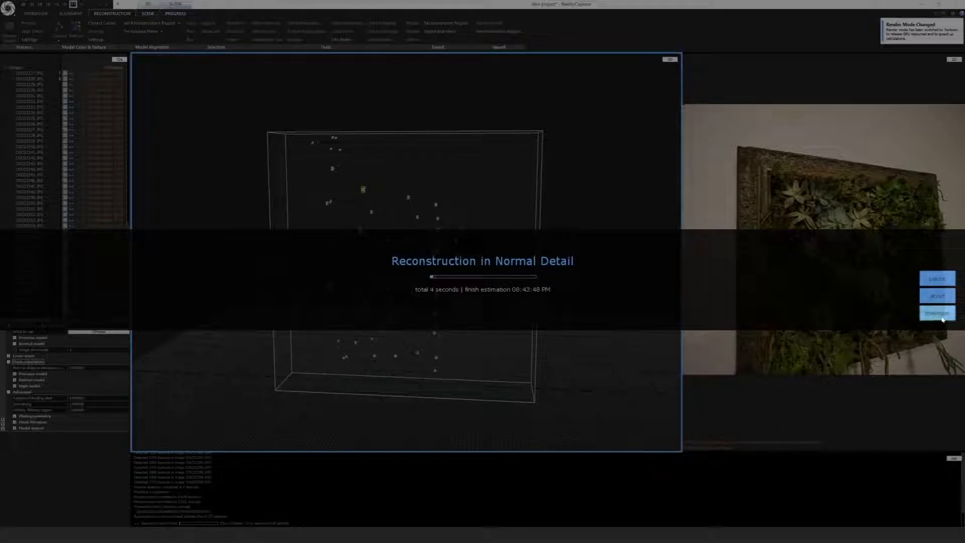
left_click(940, 317)
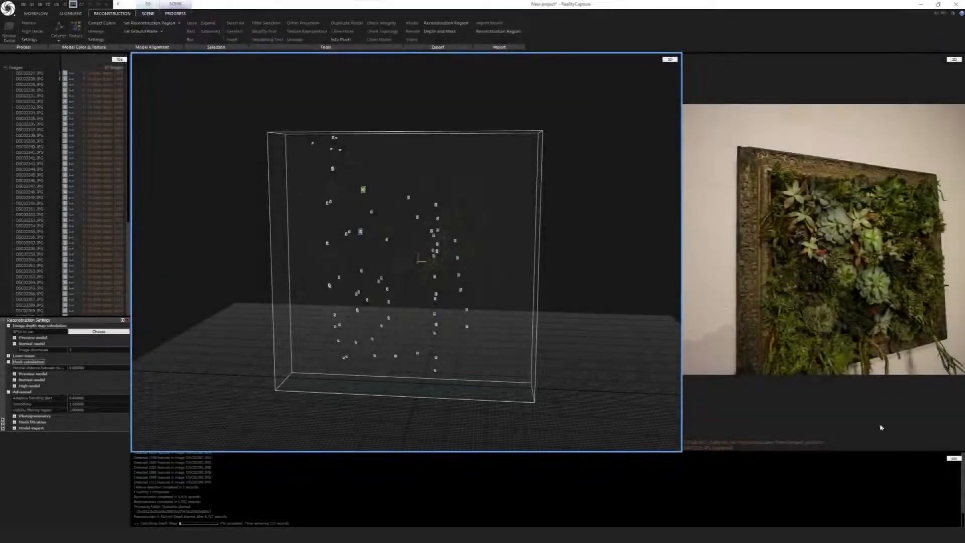
- Try several window layouts, keep the one with an image list, a large 3D view and two 2D views, and resize its panes
left_click_drag(680, 450, 684, 453)
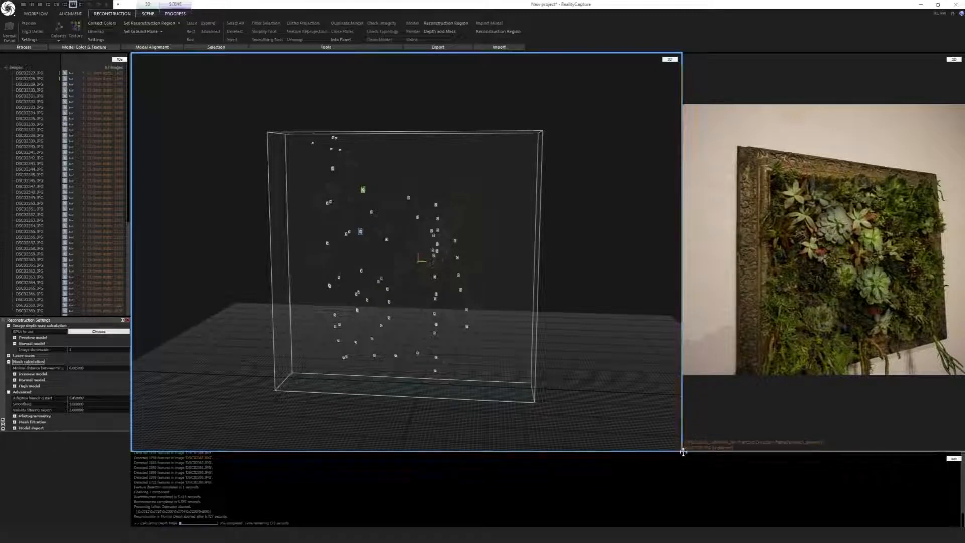
left_click(65, 7)
left_click(56, 6)
left_click(49, 6)
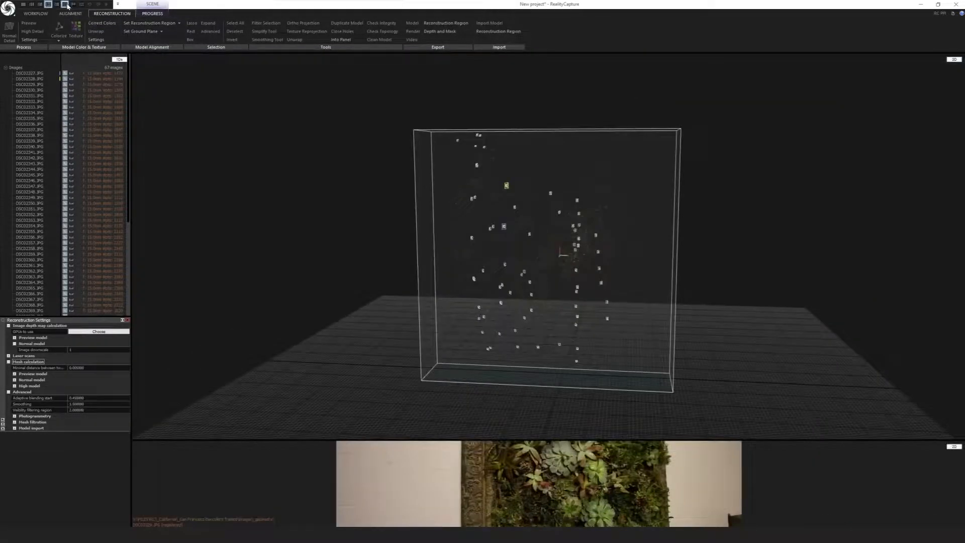
left_click(65, 5)
left_click(57, 6)
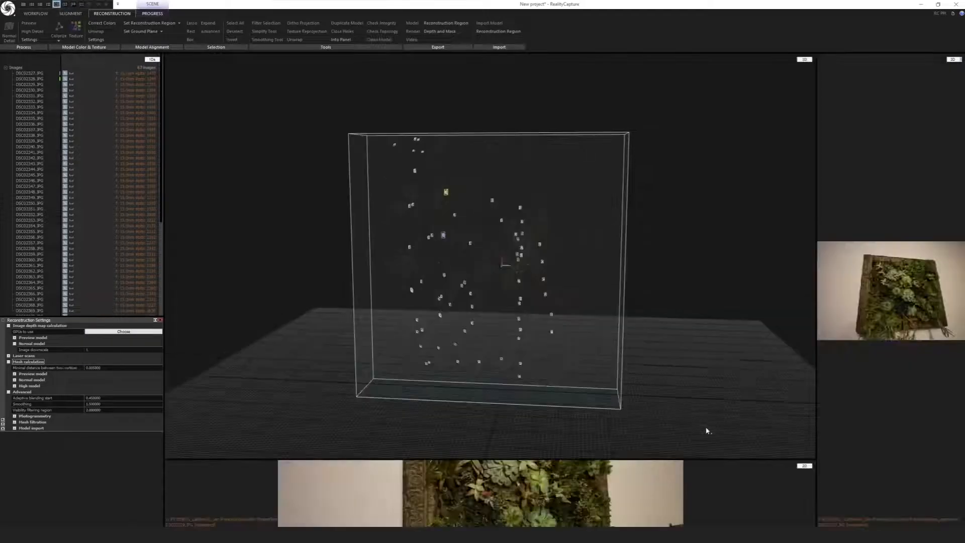
left_click_drag(814, 458, 796, 430)
- Show another photo from the image list in the tall 2D view and turn the wide 2D view into the console
left_click(897, 284)
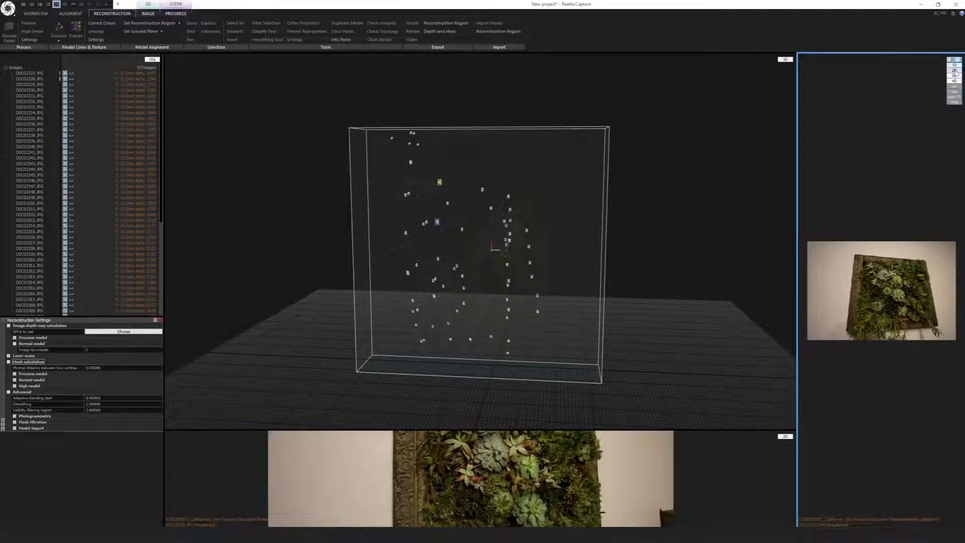
left_click_drag(33, 132, 881, 261)
right_click_drag(645, 285, 652, 299)
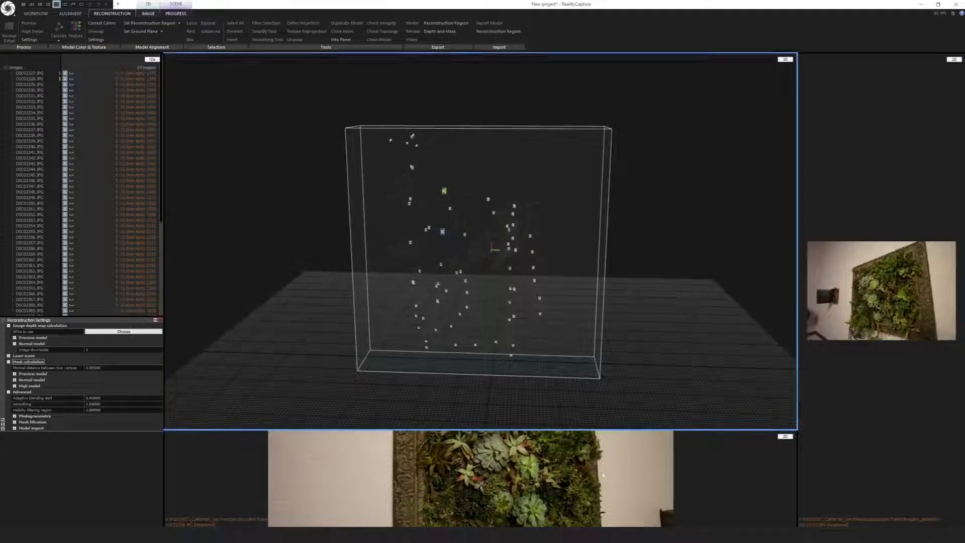
left_click(758, 448)
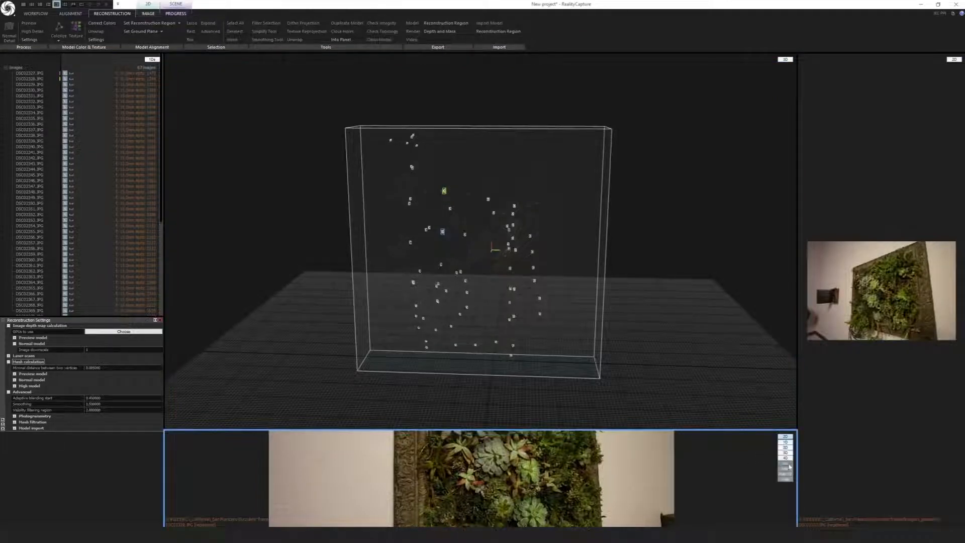
left_click(788, 467)
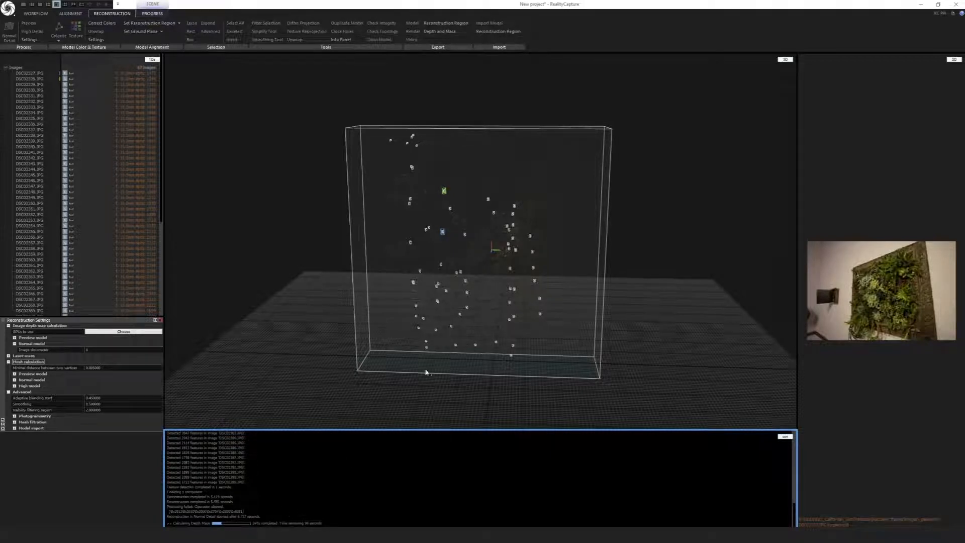
- Select a camera in the 3D view and examine its photo up close in the 2D view while depth maps are calculated
scroll(453, 286, "up", 6)
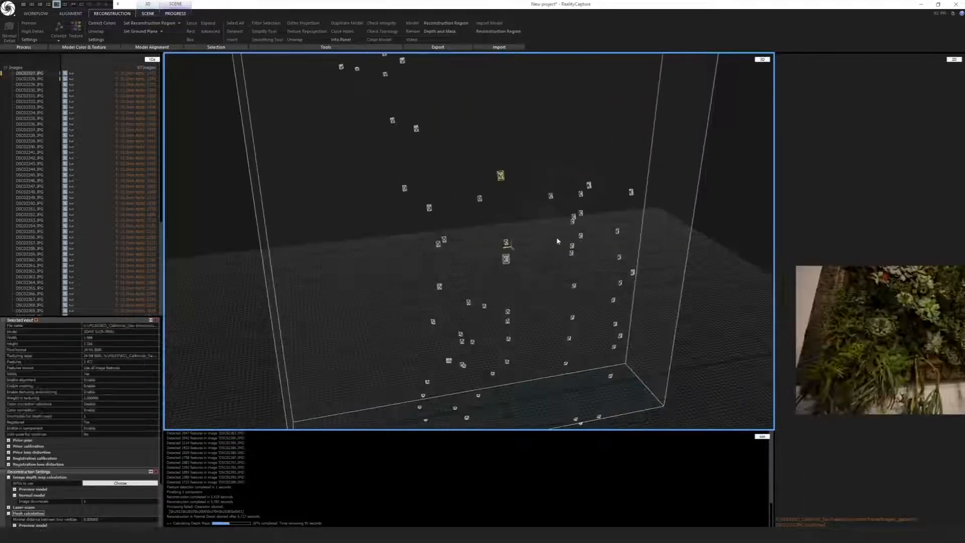
left_click(439, 244)
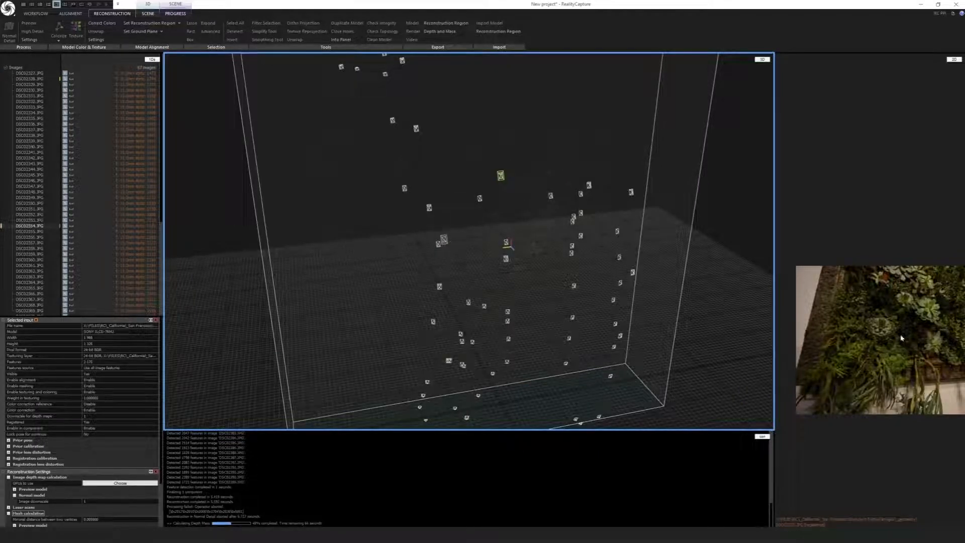
scroll(879, 326, "up", 3)
right_click_drag(451, 196, 452, 201)
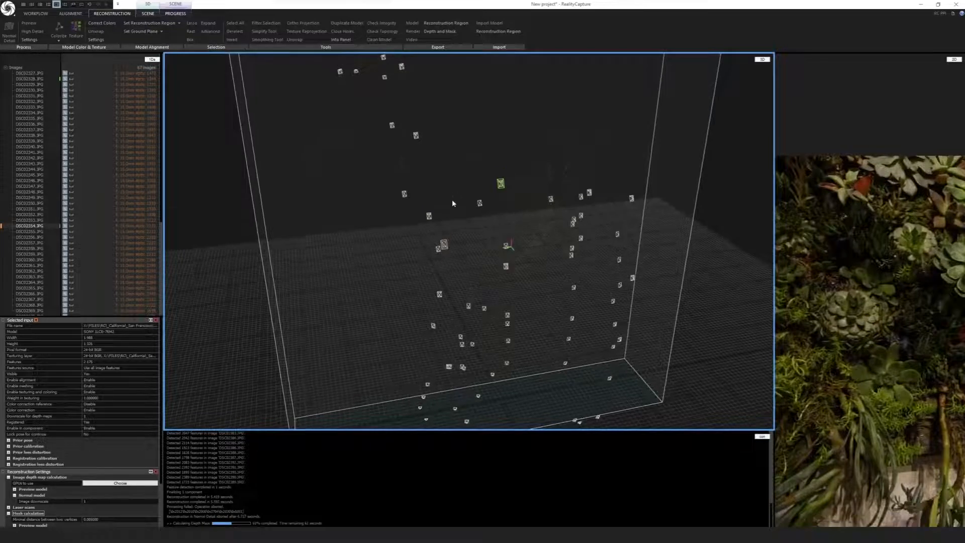
mouse_move(465, 235)
right_mouse_down()
mouse_move(478, 241)
mouse_move(465, 237)
right_mouse_up()
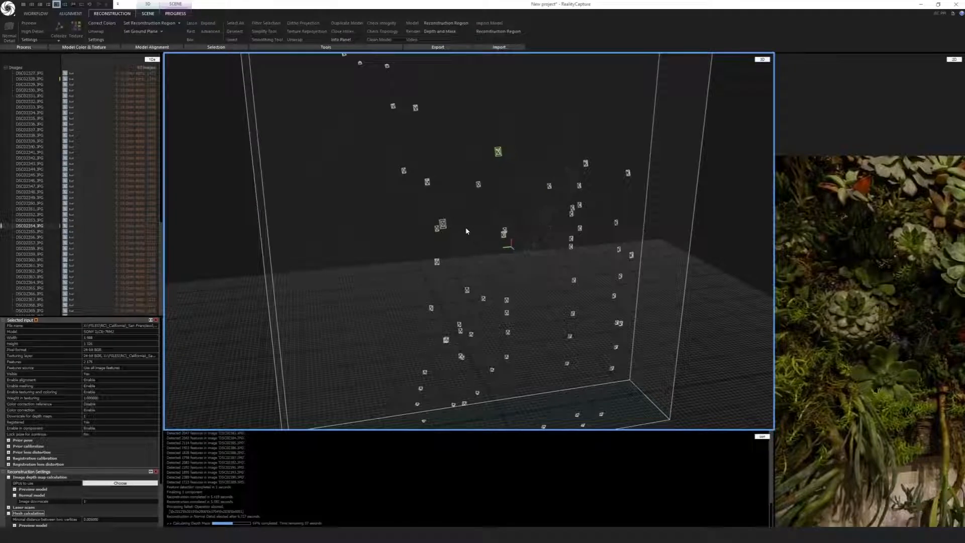
right_click_drag(466, 231, 469, 233)
scroll(878, 334, "down", 4)
left_click_drag(872, 338, 866, 344)
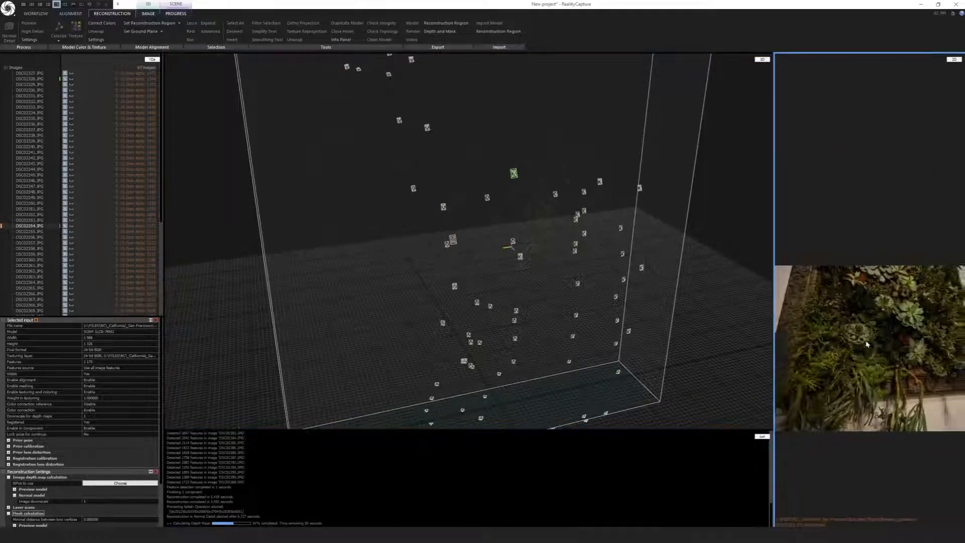
scroll(867, 347, "down", 3)
- Switch to the web browser and run an image search for "depthmap" in a new tab
left_click(508, 321)
key("alt+Tab")
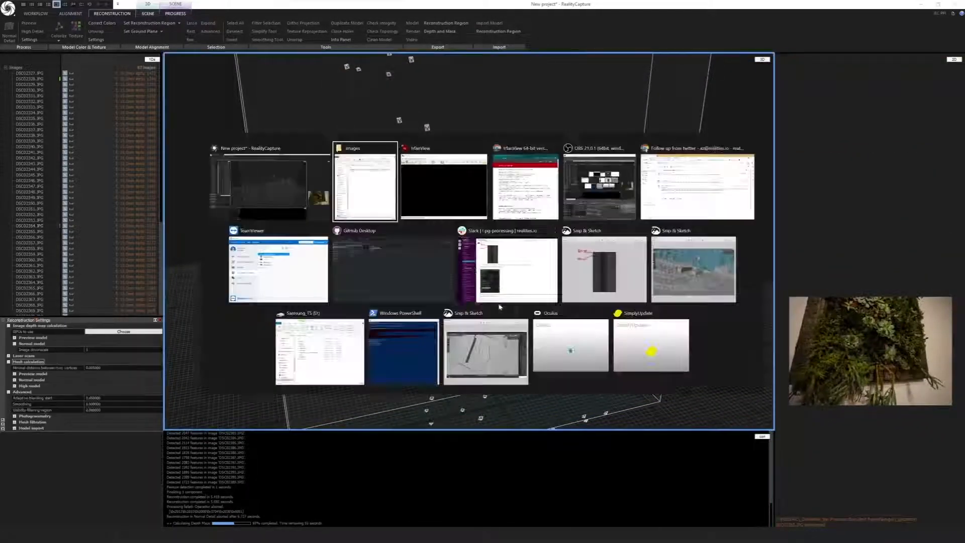
left_click(502, 203)
key("ctrl+t")
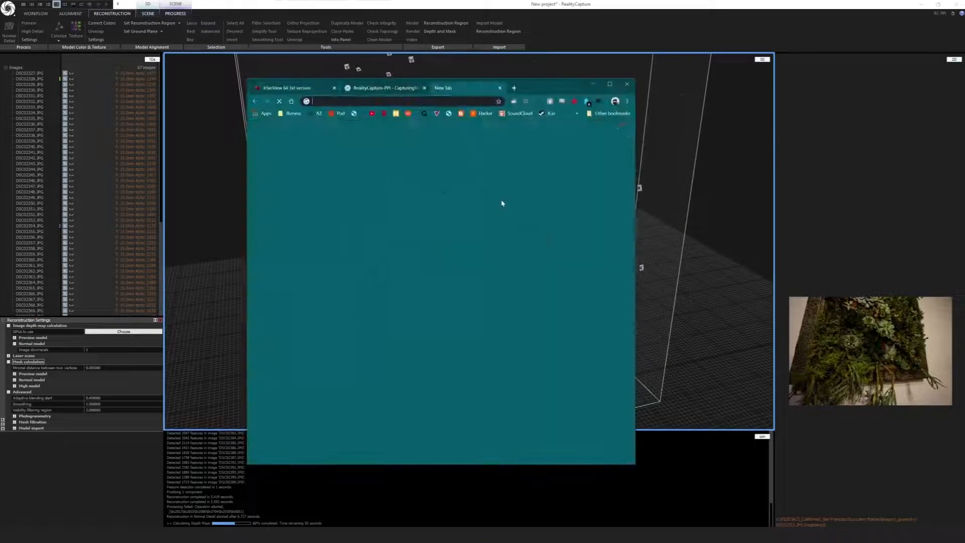
type("depthmap")
key("Return")
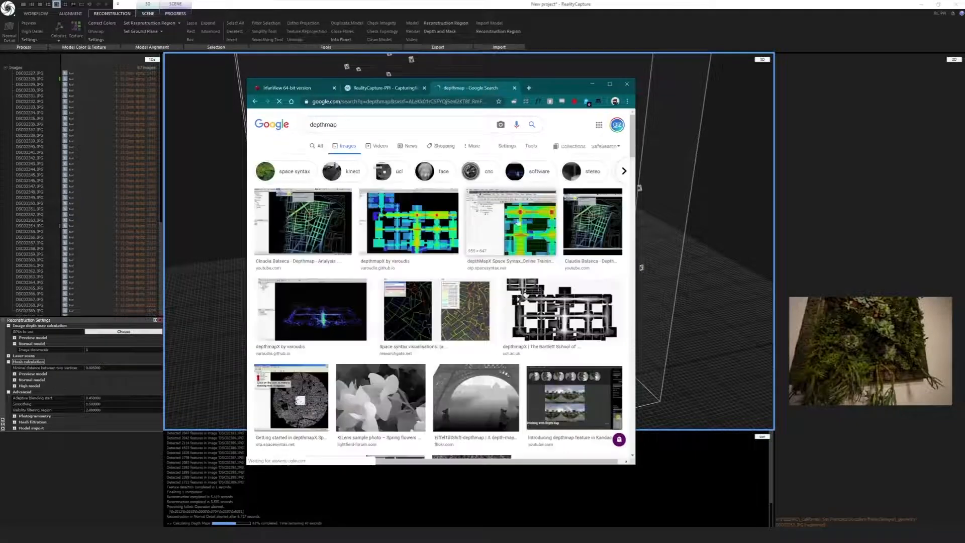
- Preview the EiffelTiltShift-depthmap image from the search results and examine it along with its related images
scroll(504, 300, "down", 2)
left_click(480, 324)
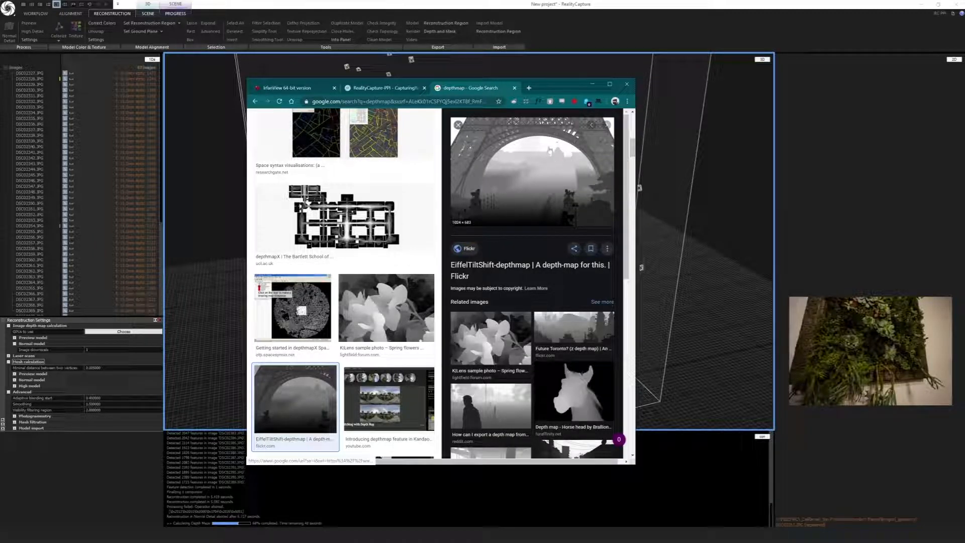
scroll(543, 335, "down", 2)
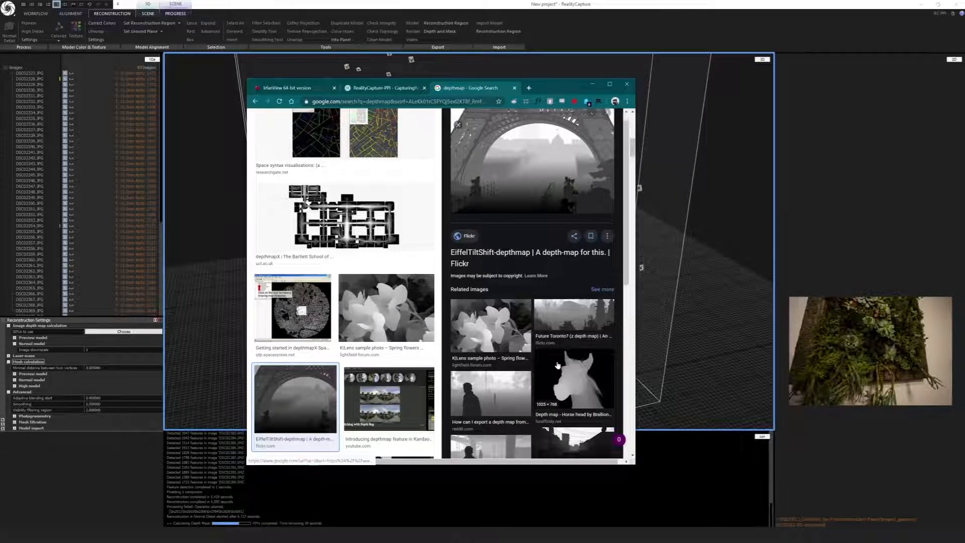
scroll(542, 336, "up", 2)
scroll(362, 168, "up", 4)
scroll(347, 149, "up", 5)
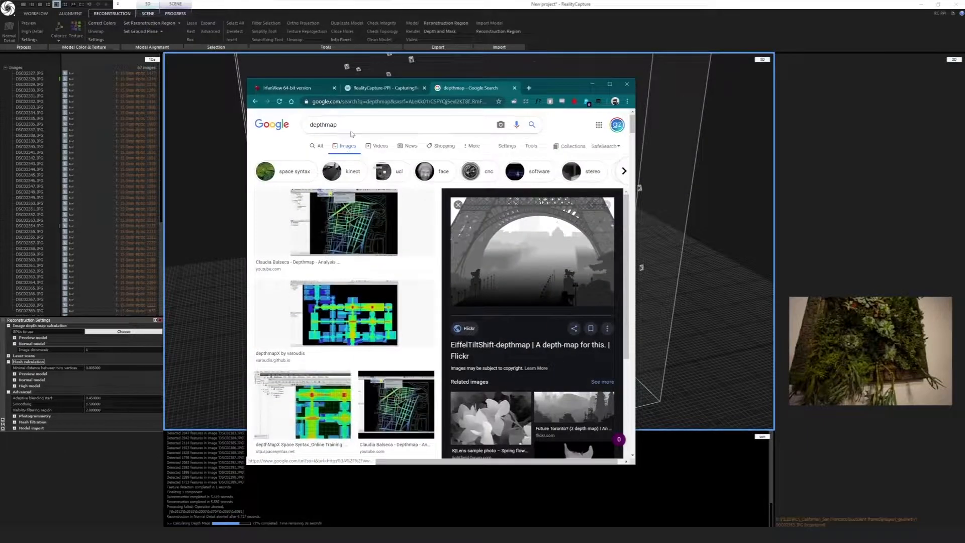
- Refine the image search to "depthmap photogrammetry", preview the Command-Line Photogrammetry depth map and look through the other results
type("photogrammetry")
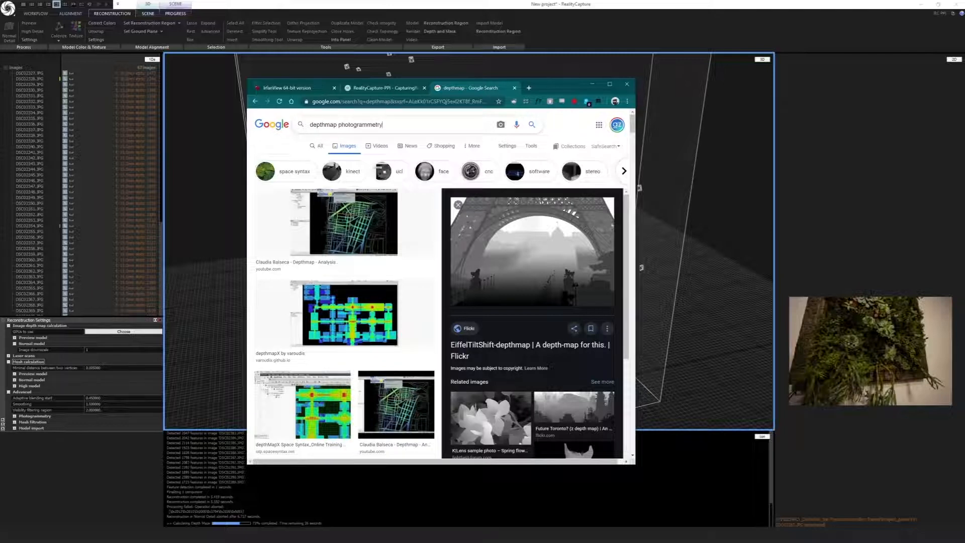
key("Return")
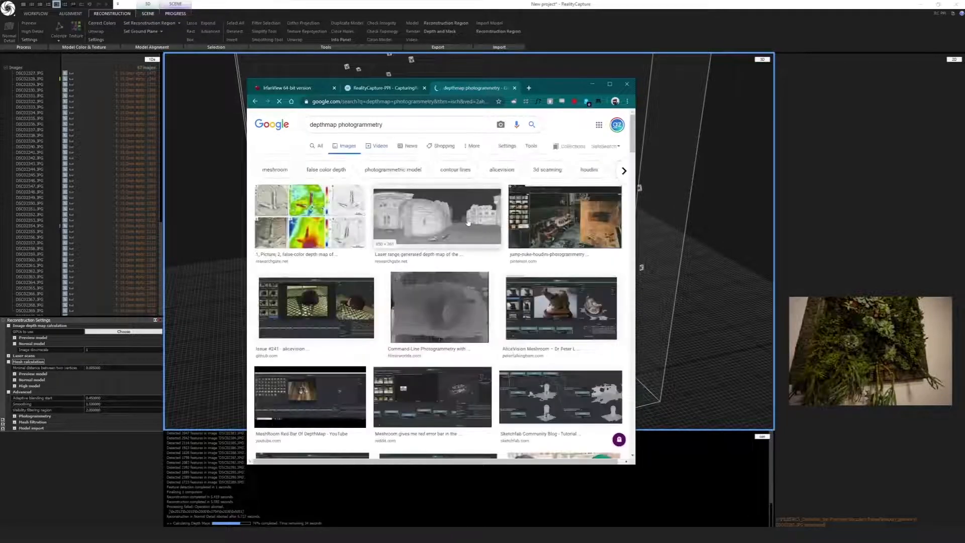
left_click(476, 351)
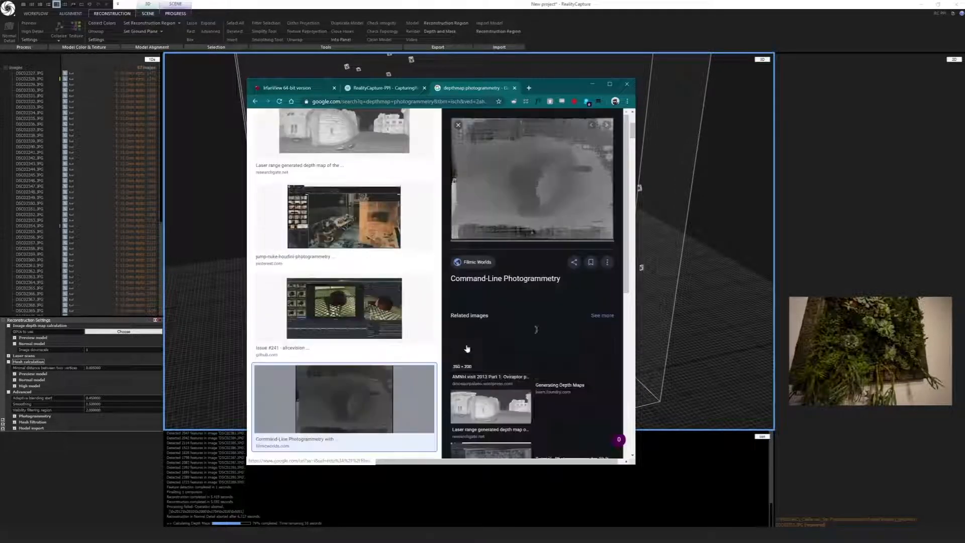
scroll(407, 270, "up", 4)
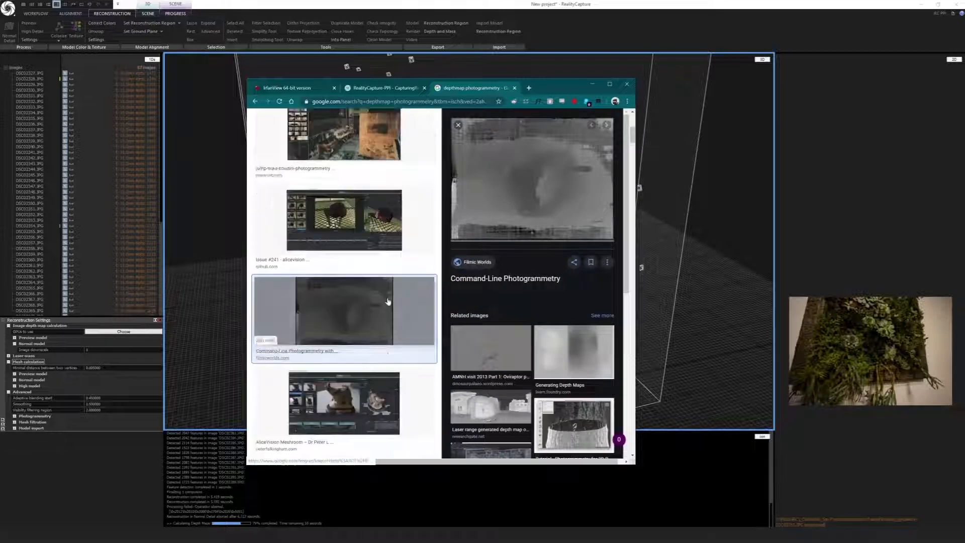
scroll(357, 292, "down", 6)
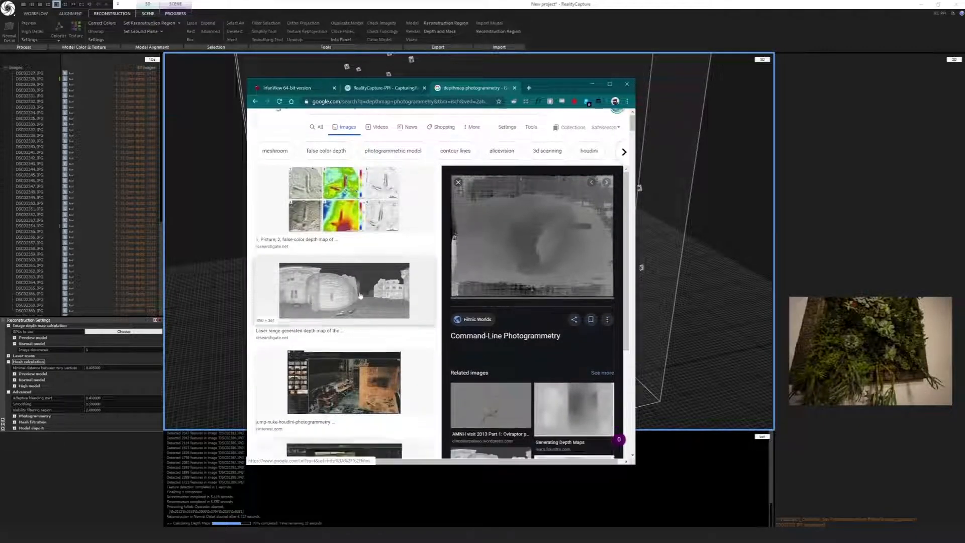
scroll(366, 328, "down", 3)
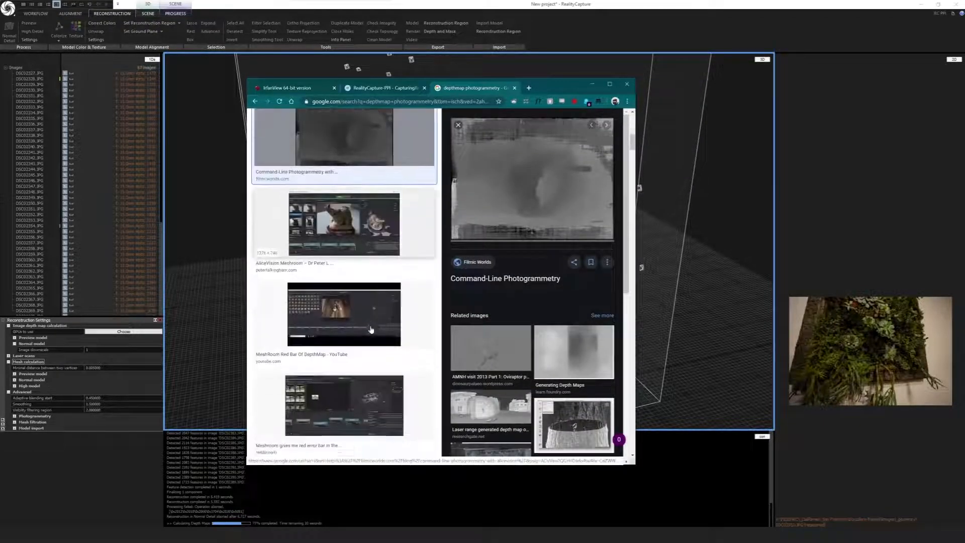
scroll(364, 312, "down", 5)
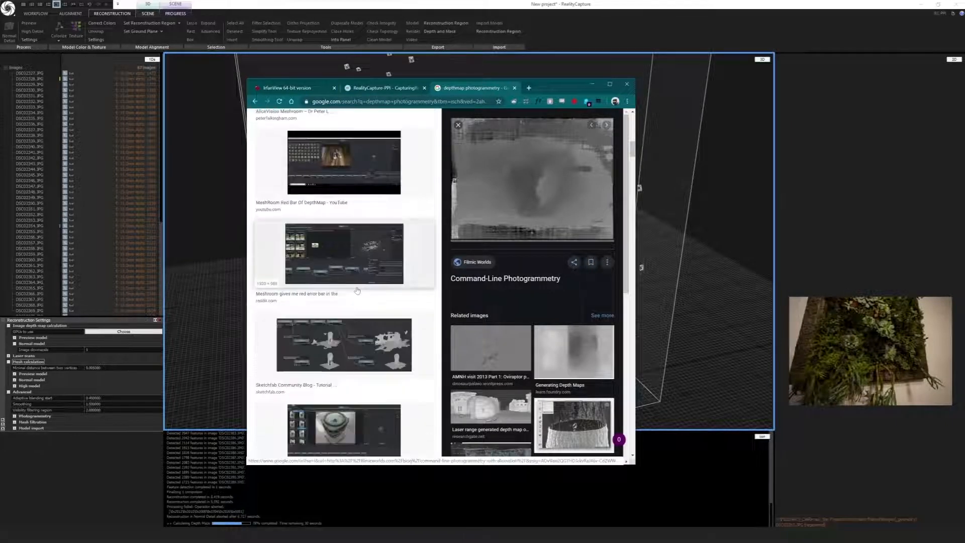
scroll(377, 334, "down", 1)
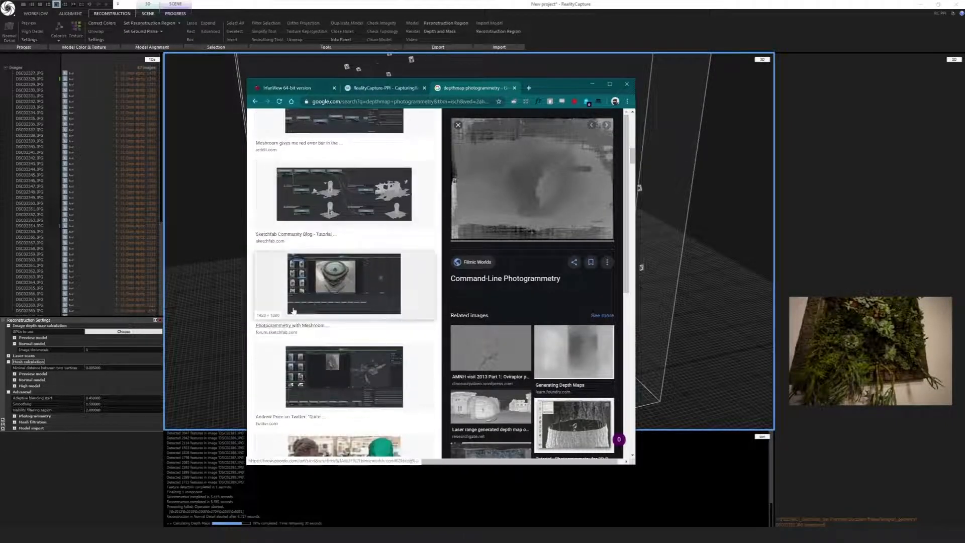
scroll(352, 309, "down", 2)
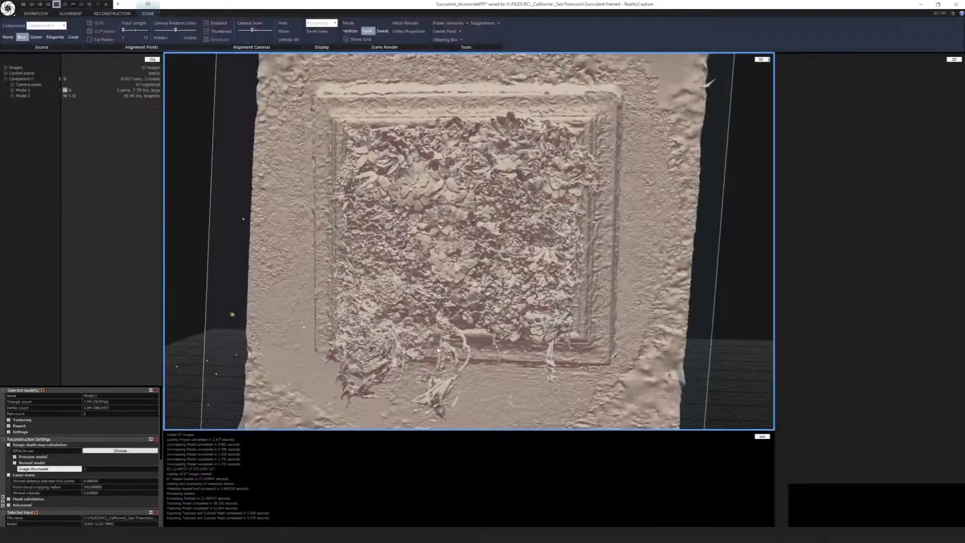
- Examine the framed succulent mesh and its model list entries in the Succulent_downscalePPI project
right_click_drag(437, 350, 440, 343)
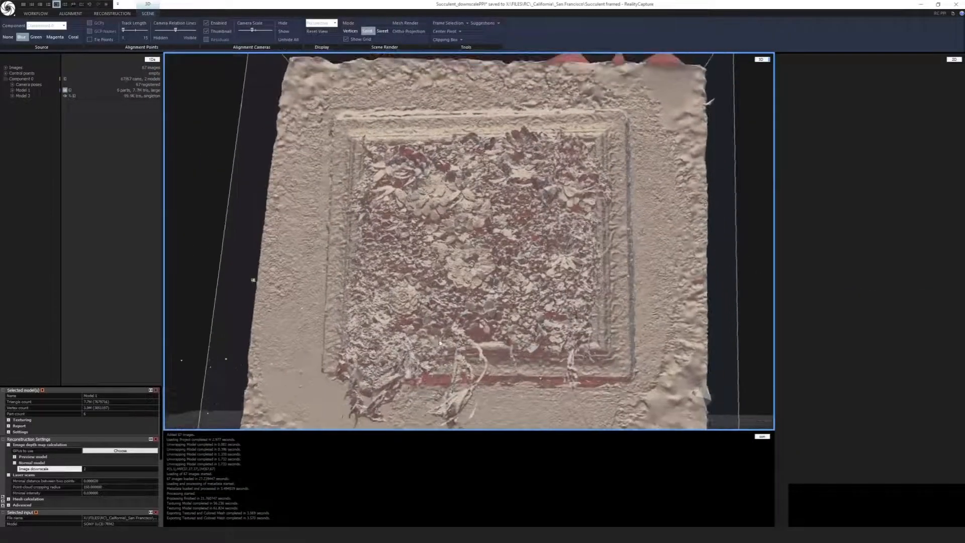
right_click_drag(225, 99, 218, 94)
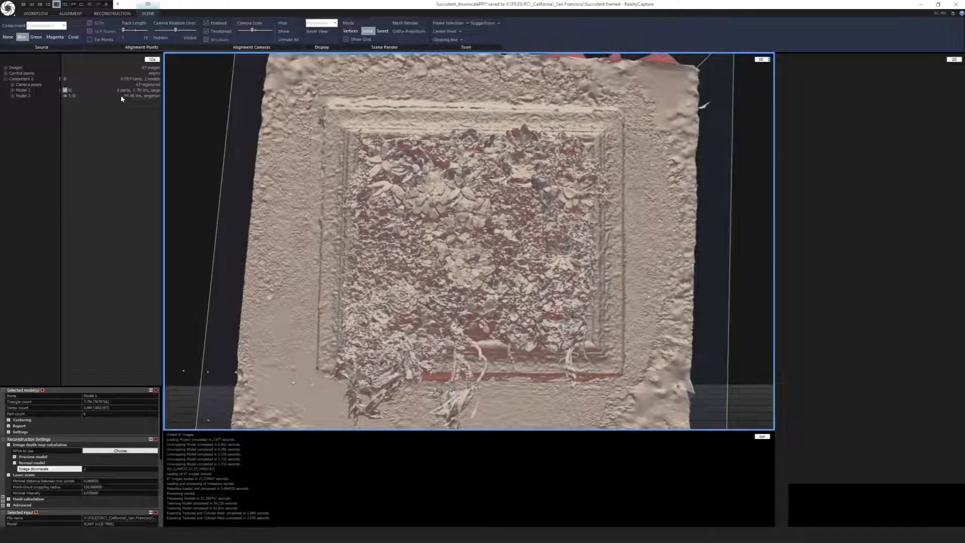
right_click_drag(453, 206, 473, 231)
key("Caps_Lock")
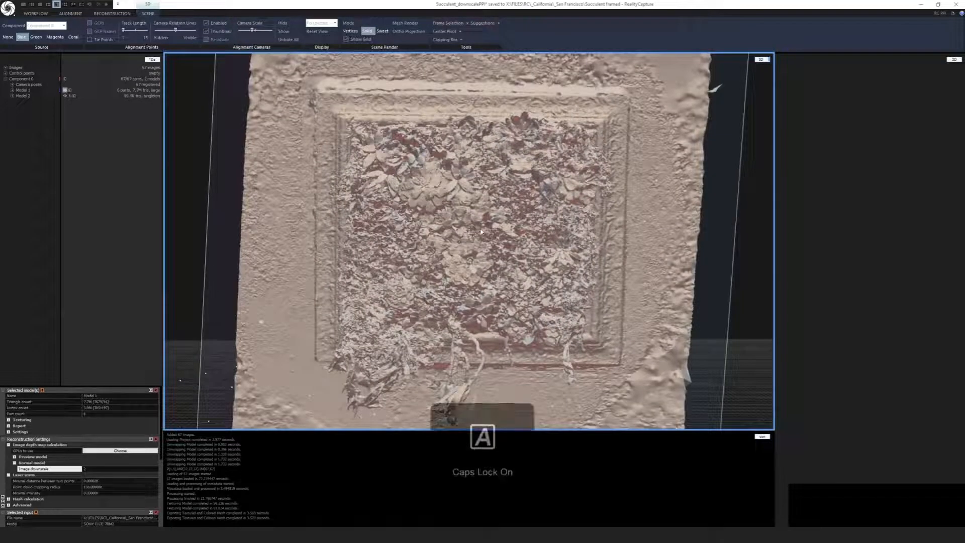
- Switch to the Succulent_fullscalePPI project and inspect the detail of its frame and plants
key("alt+Tab")
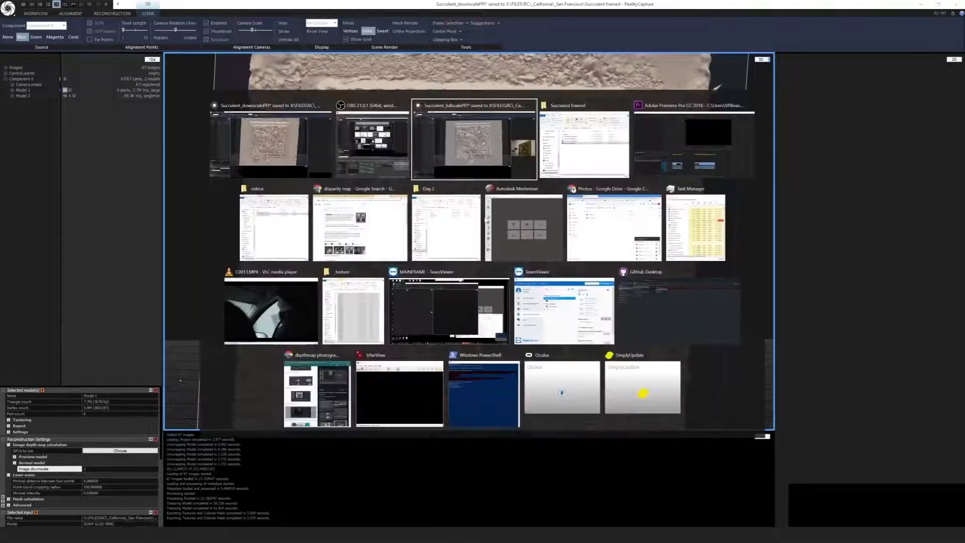
scroll(494, 250, "up", 5)
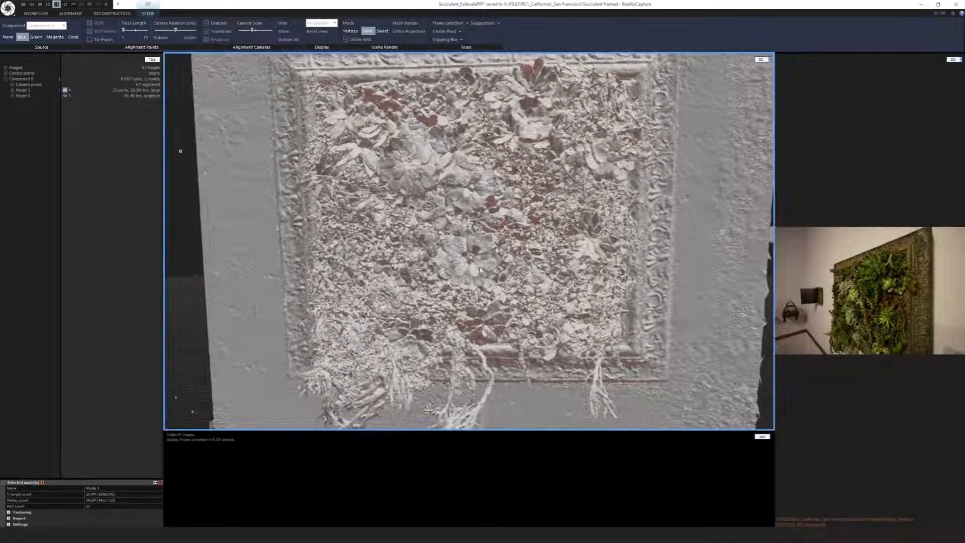
left_click_drag(480, 270, 165, 114)
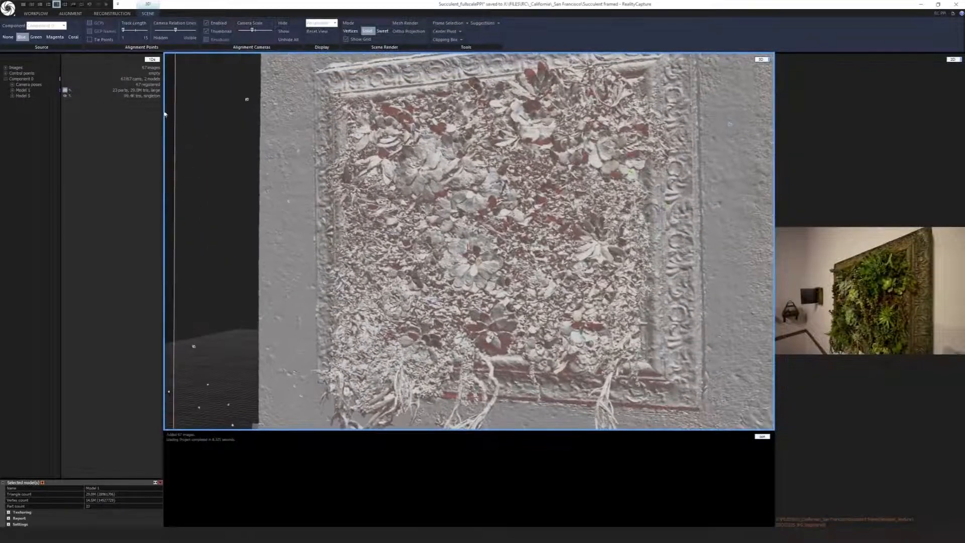
- Show the full-scale project's reconstruction settings, expanding the depth map options down to the Normal model's image downscale and enlarging their area
left_click(97, 14)
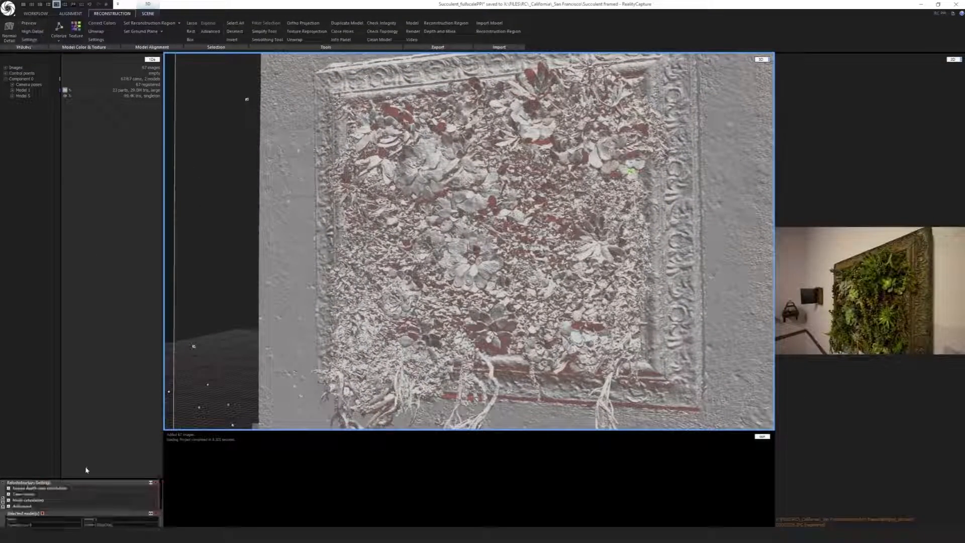
left_click(9, 489)
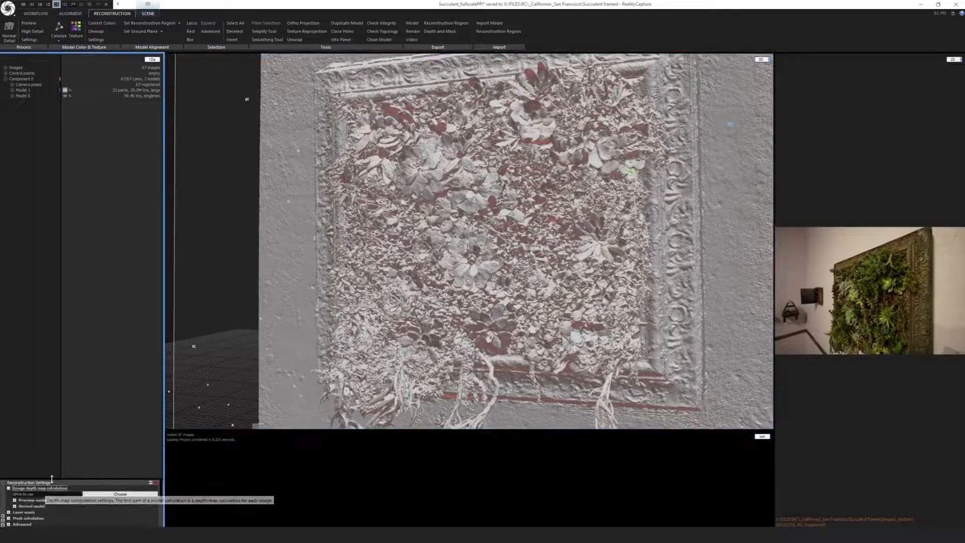
left_click_drag(51, 479, 65, 379)
left_click(20, 407)
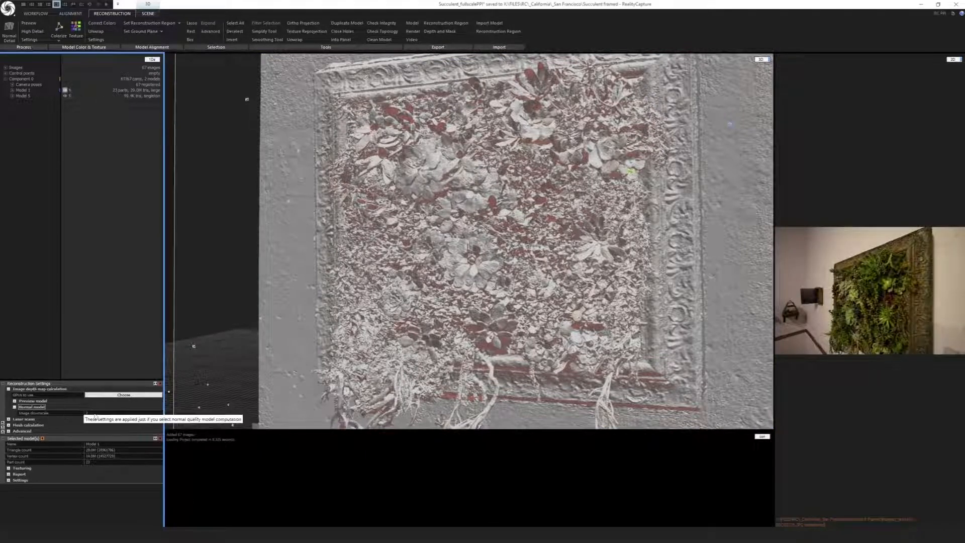
- Examine the full-scale mesh from the side and front, comparing it briefly with the downscale project's mesh
right_click_drag(351, 302, 523, 281)
scroll(472, 286, "down", 2)
right_click_drag(442, 284, 489, 283)
scroll(520, 280, "down", 1)
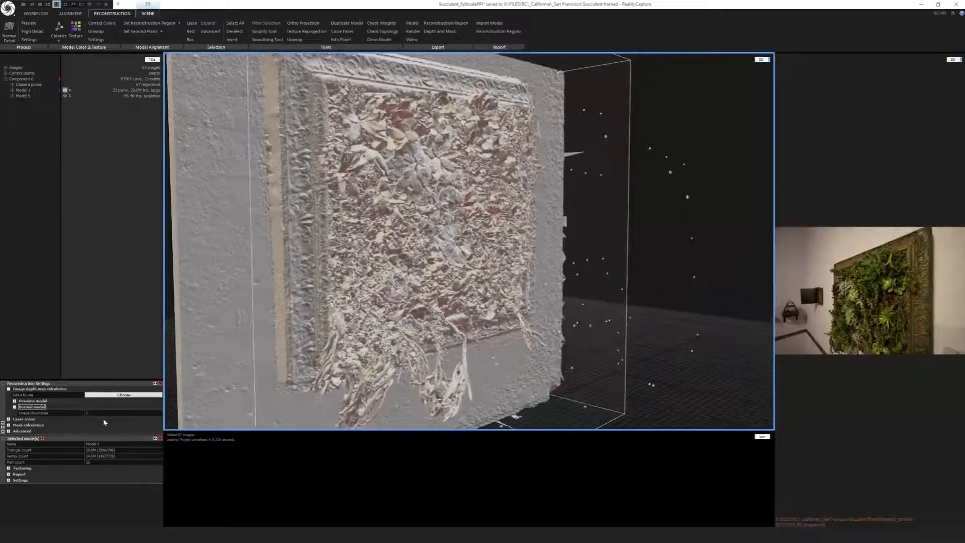
right_click_drag(593, 246, 463, 244)
right_click_drag(444, 294, 476, 234)
key("alt+Tab")
key("alt+Tab")
scroll(477, 234, "up", 2)
left_click_drag(476, 235, 469, 267)
- Switch to the downscale project and examine the central succulent rosette of its mesh up close
key("alt+Tab")
scroll(469, 268, "up", 6)
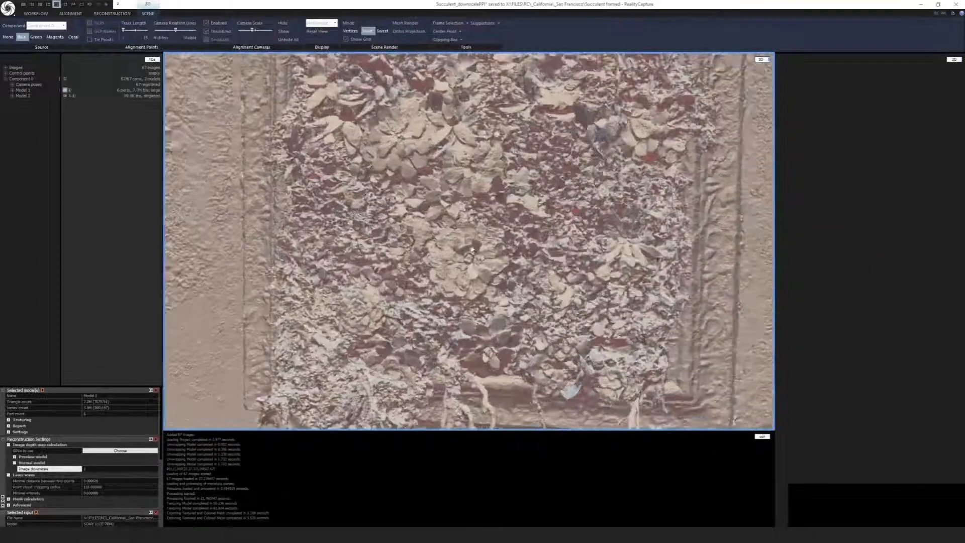
scroll(449, 262, "up", 2)
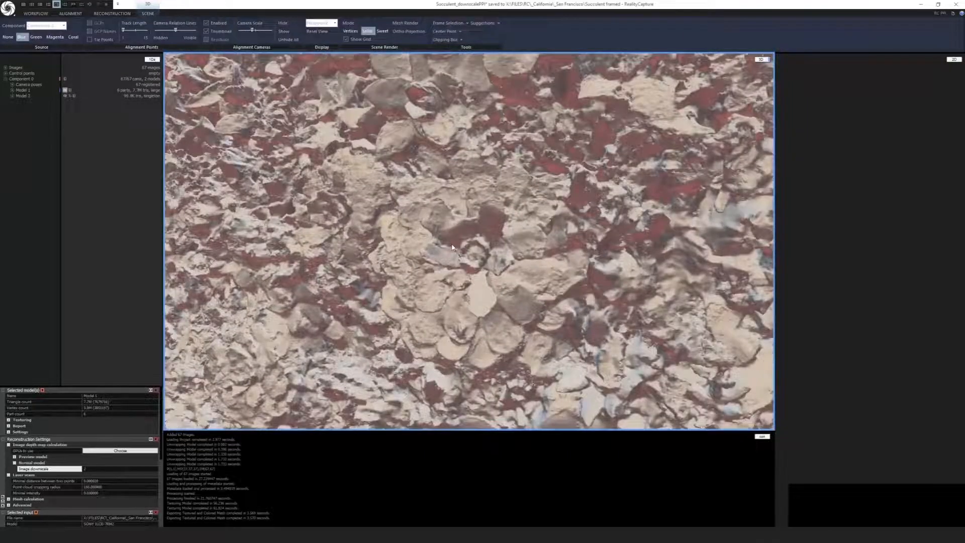
mouse_move(452, 248)
right_mouse_down()
mouse_move(432, 250)
mouse_move(474, 255)
mouse_move(460, 256)
right_mouse_up()
- Return to the full-scale project and examine the same central rosette up close, checking the sharpness of its leaves
key("alt+Tab")
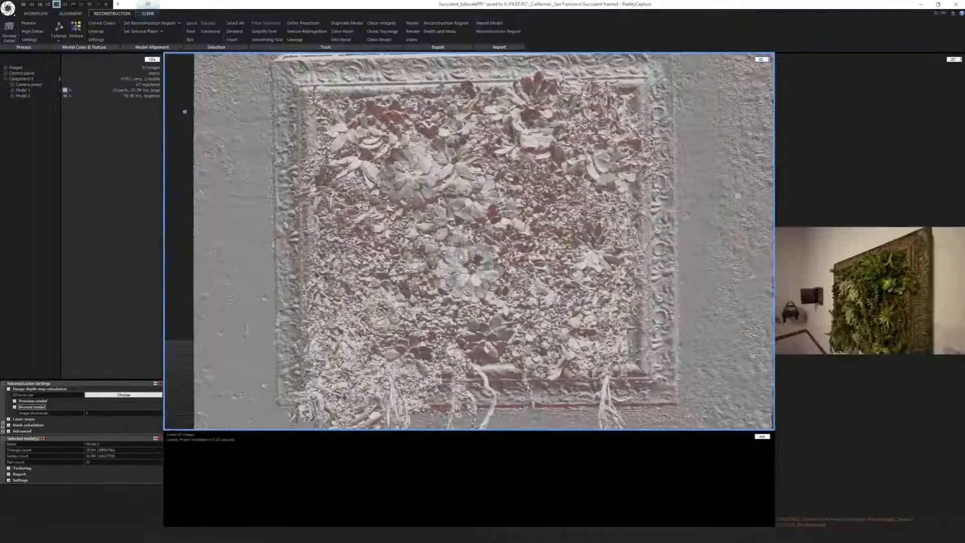
scroll(461, 257, "up", 10)
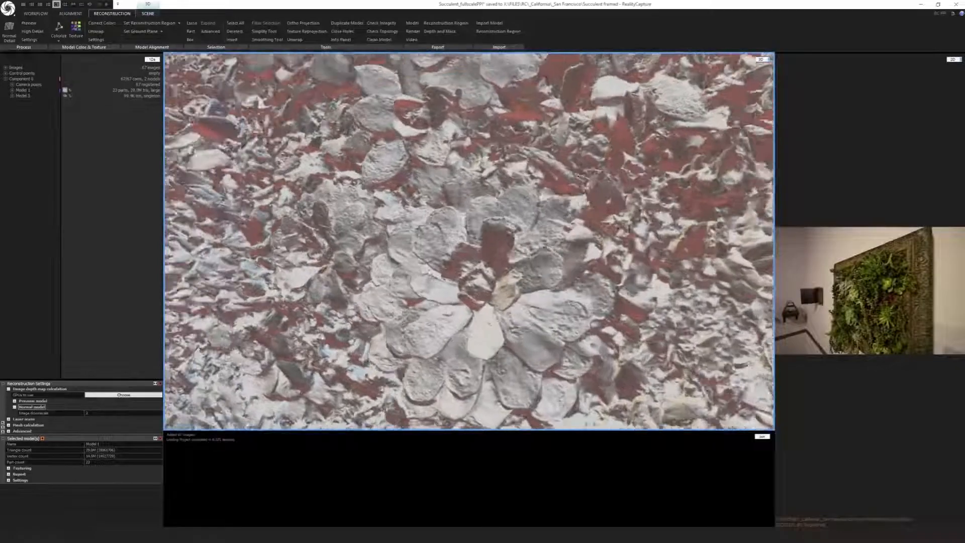
right_click_drag(430, 273, 442, 301)
scroll(467, 279, "up", 3)
scroll(462, 277, "down", 5)
scroll(467, 279, "up", 2)
scroll(456, 282, "down", 9)
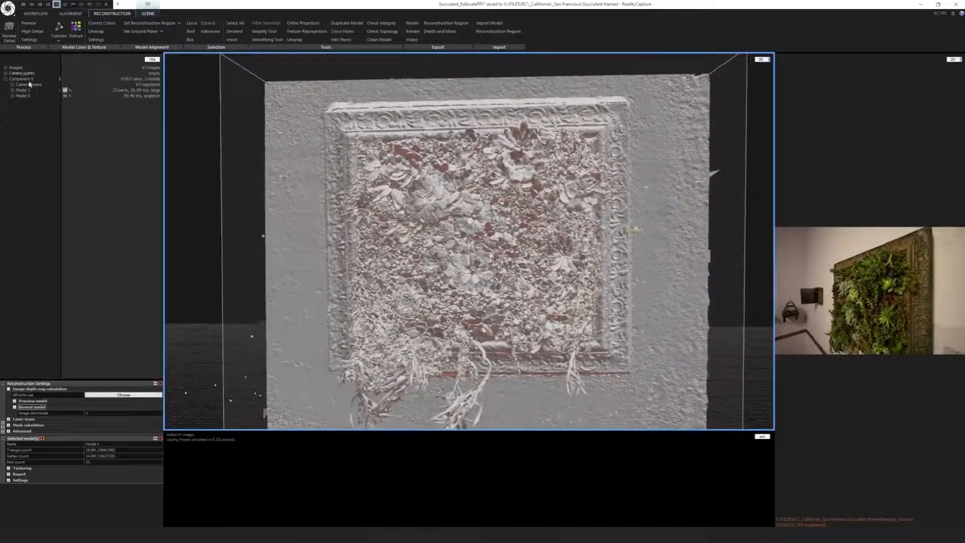
- Select the simplified Model 5 in the full-scale project and check its triangle count against Model 1
left_click(26, 96)
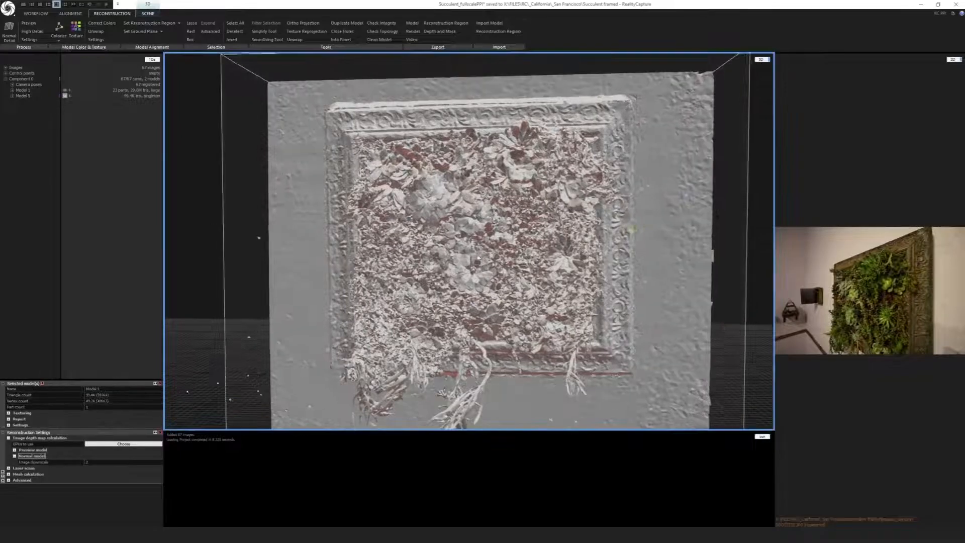
right_click_drag(481, 258, 479, 251)
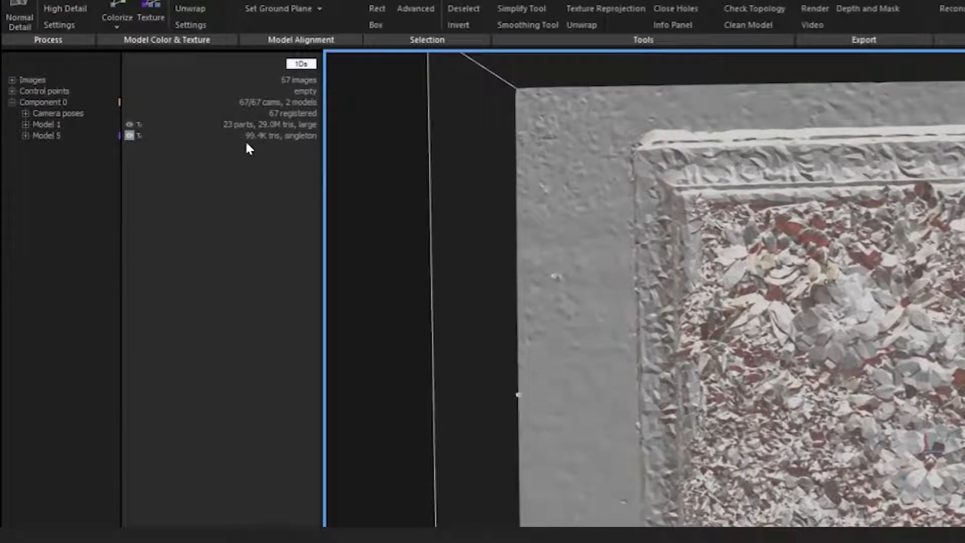
right_click_drag(961, 353, 957, 362)
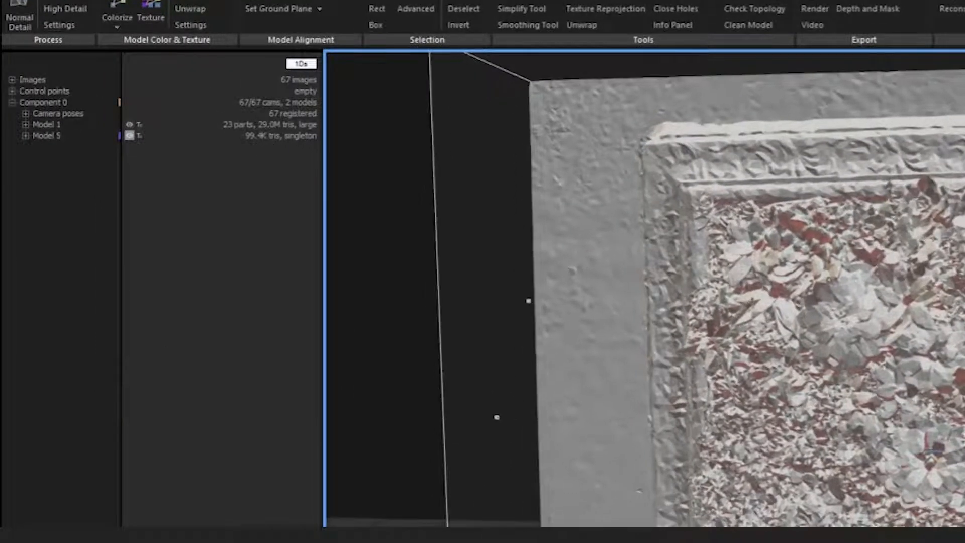
right_click_drag(915, 388, 964, 406)
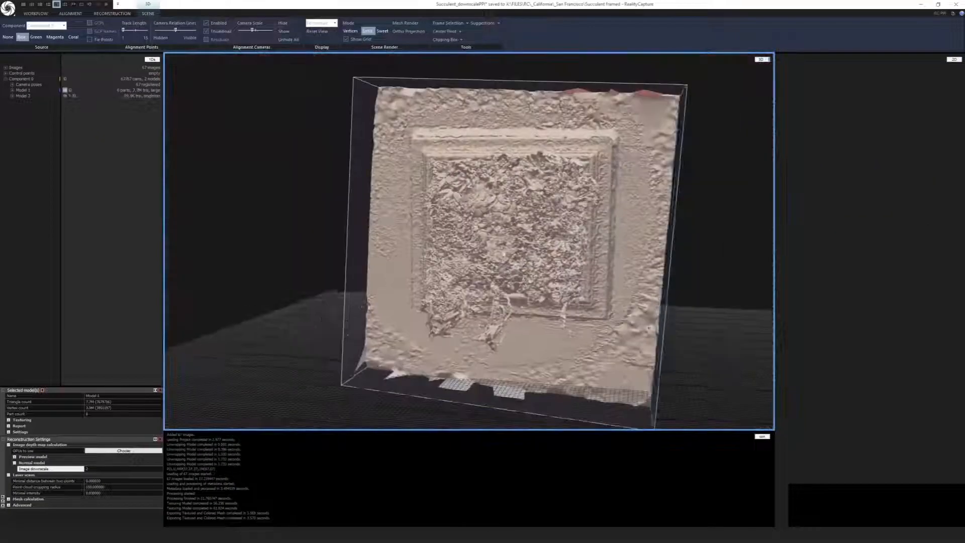
- Display the simplified Model 2 in the downscale project and examine its textured succulents near and far
left_click(34, 97)
right_click_drag(483, 261, 502, 261)
scroll(480, 252, "up", 5)
scroll(488, 233, "down", 4)
scroll(492, 242, "up", 4)
scroll(503, 261, "down", 2)
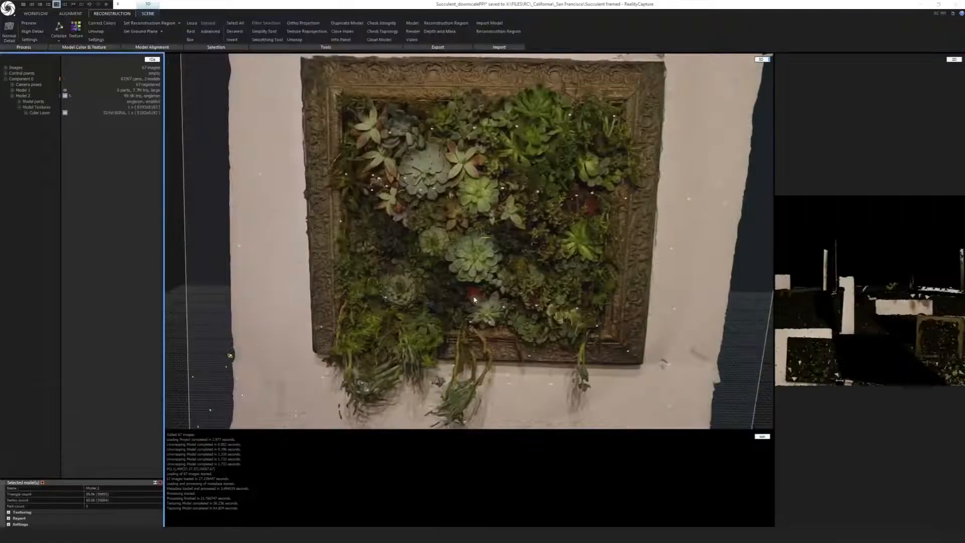
- Compare the whole framed succulent panel between the textured simplified models of the downscale and full-scale projects
right_click_drag(474, 299, 481, 300)
scroll(499, 269, "up", 2)
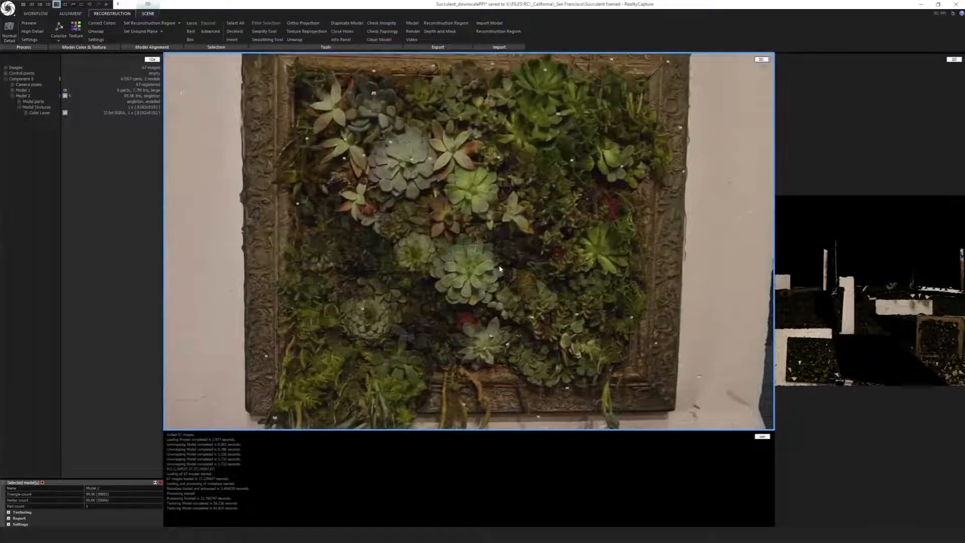
scroll(499, 269, "down", 2)
key("alt+Tab")
key("Escape")
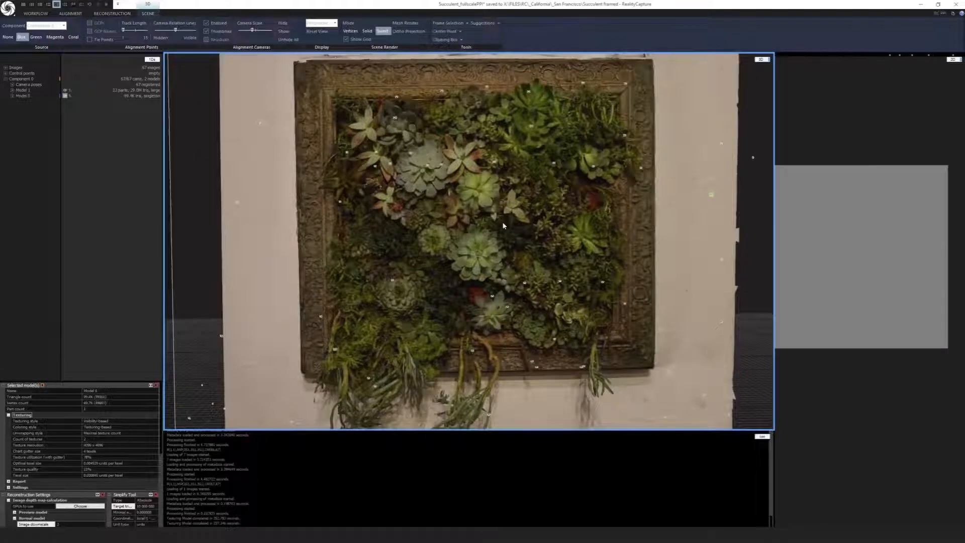
key("alt+Tab")
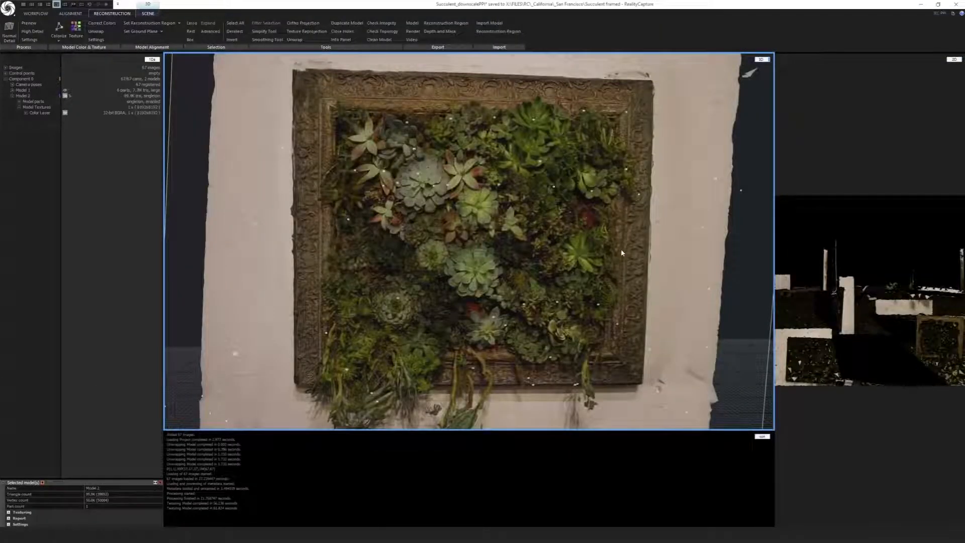
key("alt+Tab")
key("alt+Tab")
- Examine the texture of the central rosette and its neighbouring succulents up close in the downscale project
scroll(480, 287, "up", 8)
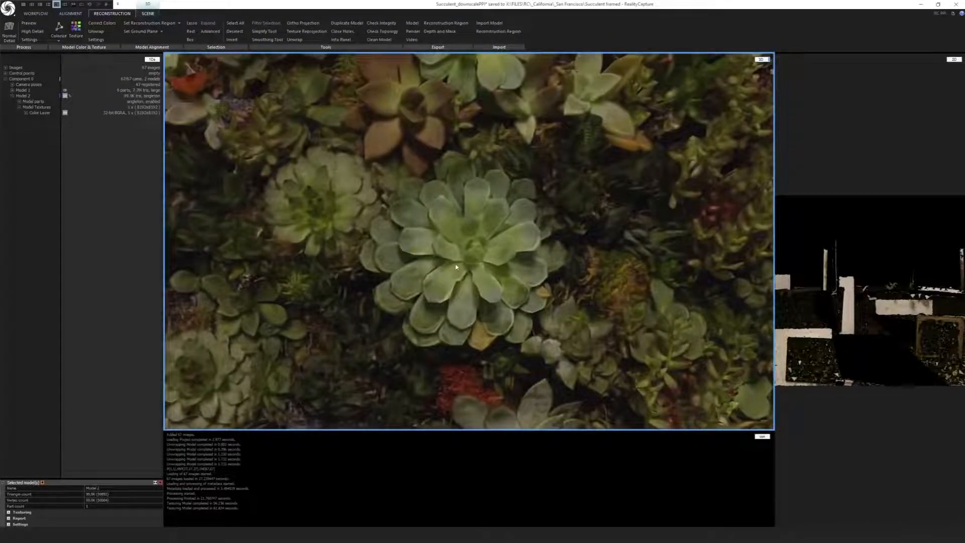
right_click_drag(456, 267, 439, 271)
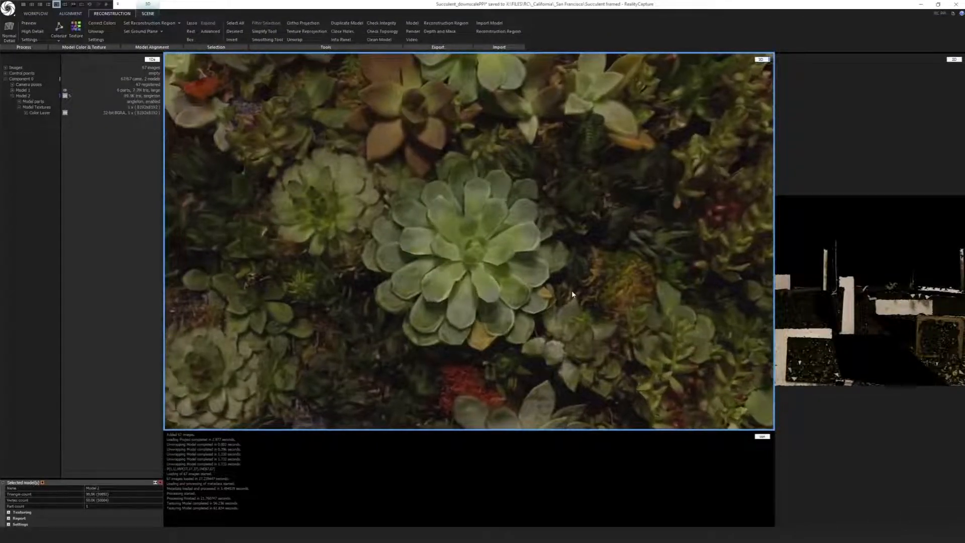
right_click_drag(571, 291, 348, 278)
right_click_drag(295, 240, 337, 250)
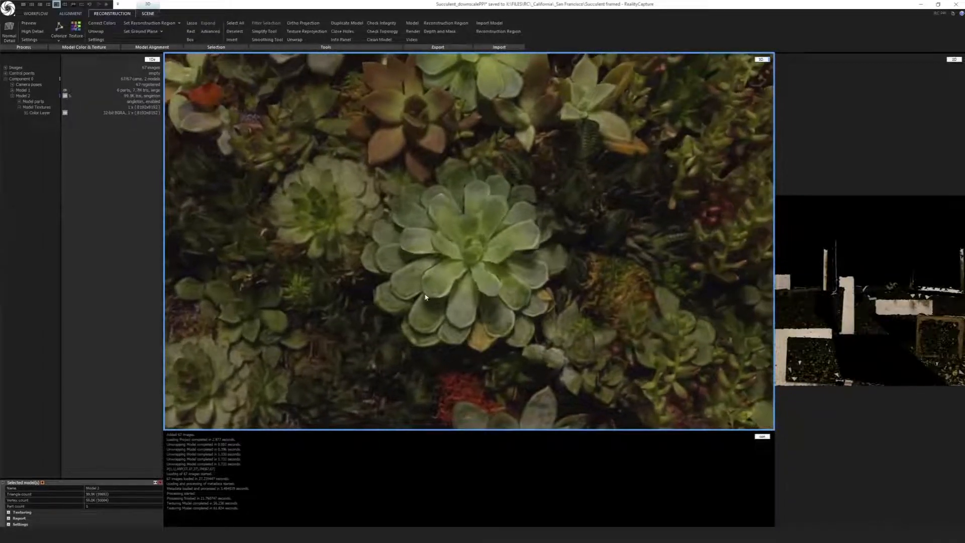
scroll(420, 304, "down", 3)
right_click_drag(509, 302, 432, 315)
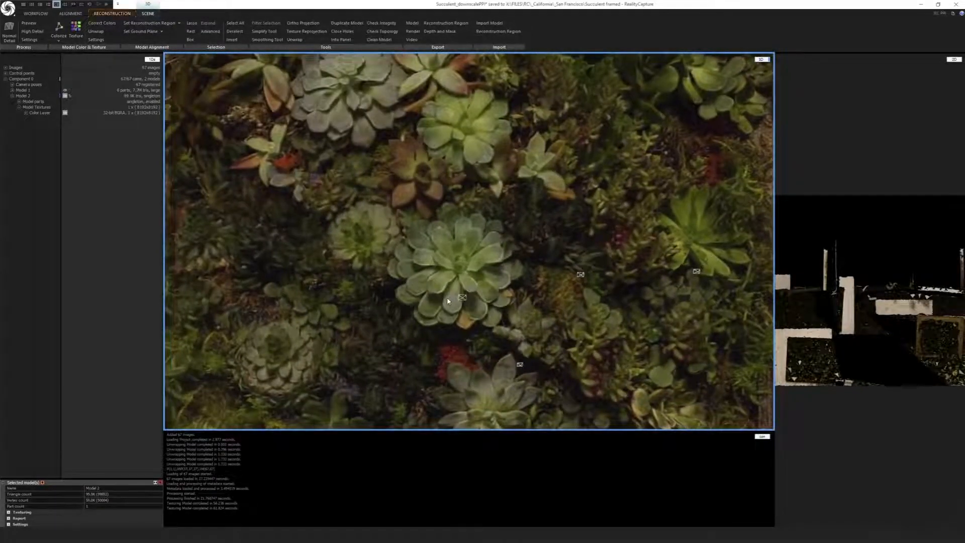
- Switch to the full-scale project and examine the texture of the same central rosette up close
key("alt+Tab")
scroll(509, 275, "up", 5)
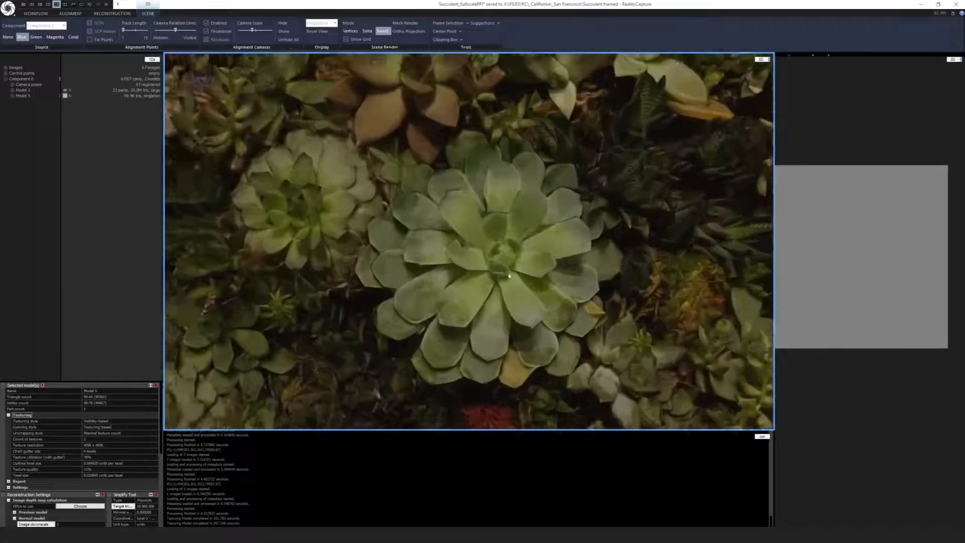
left_click_drag(509, 275, 488, 280)
right_click_drag(479, 284, 460, 280)
- Compare the leaf edges and heart of the central rosette at high magnification, first in the downscale project and again in the full-scale project
key("alt+Tab")
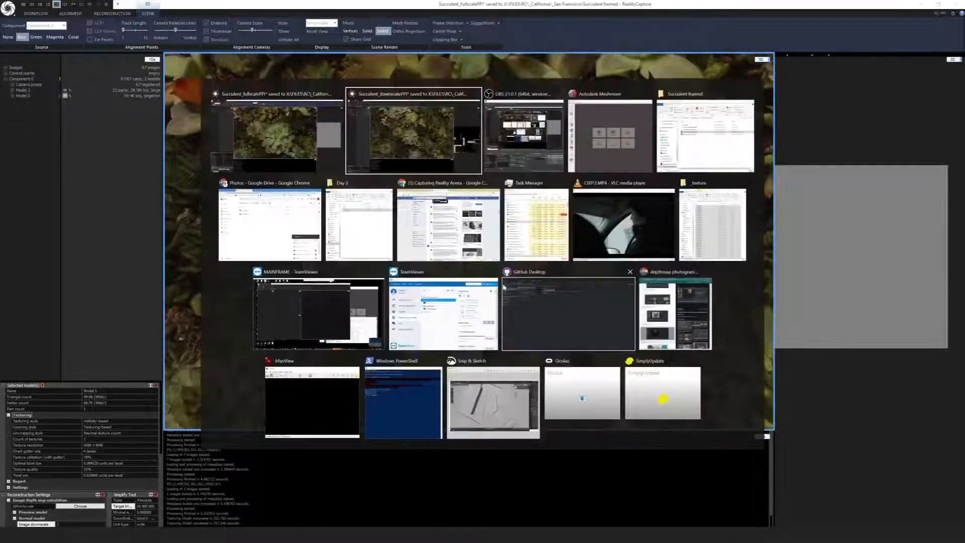
scroll(462, 277, "up", 5)
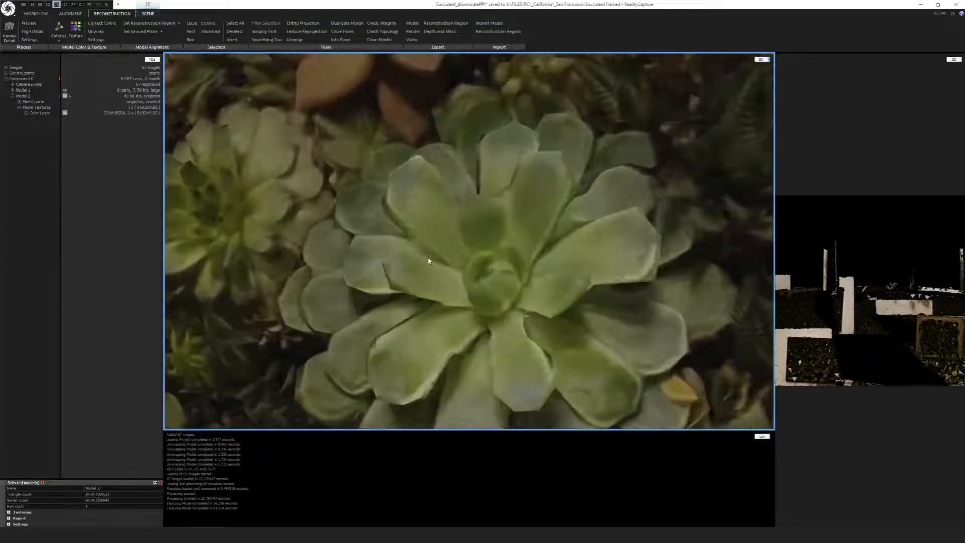
left_click_drag(428, 261, 406, 269)
scroll(434, 242, "down", 5)
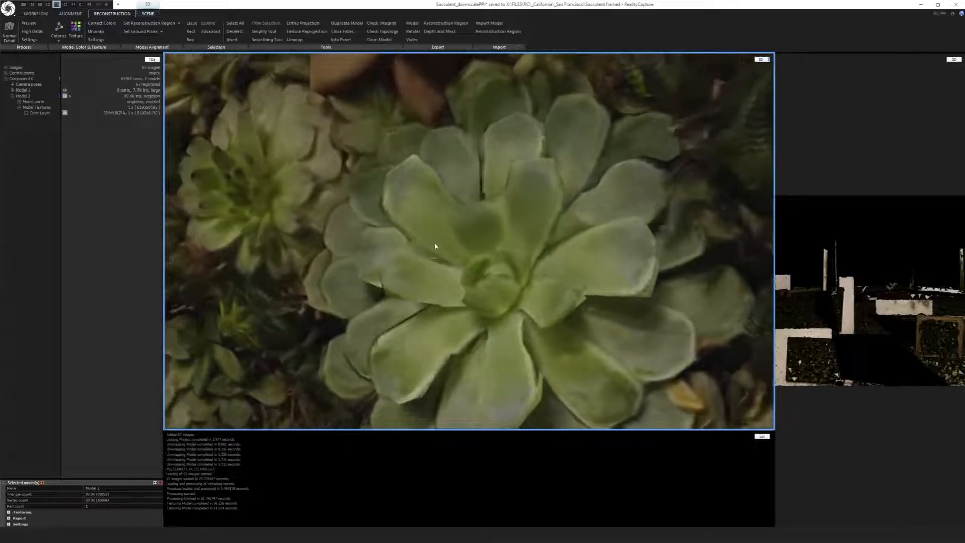
key("super+Tab")
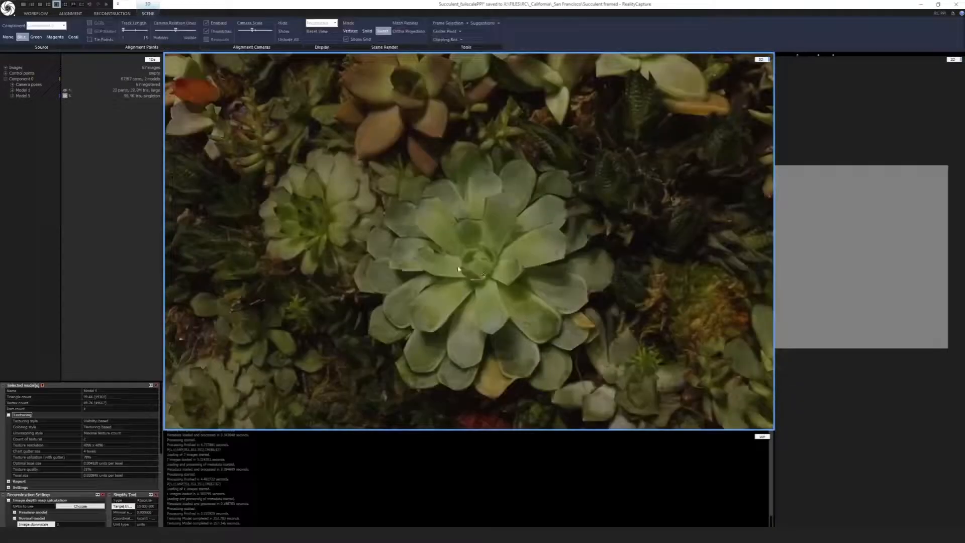
scroll(432, 255, "up", 4)
left_click_drag(425, 251, 413, 199)
mouse_move(446, 239)
left_mouse_down()
mouse_move(452, 251)
mouse_move(422, 252)
mouse_move(441, 226)
mouse_move(447, 251)
left_mouse_up()
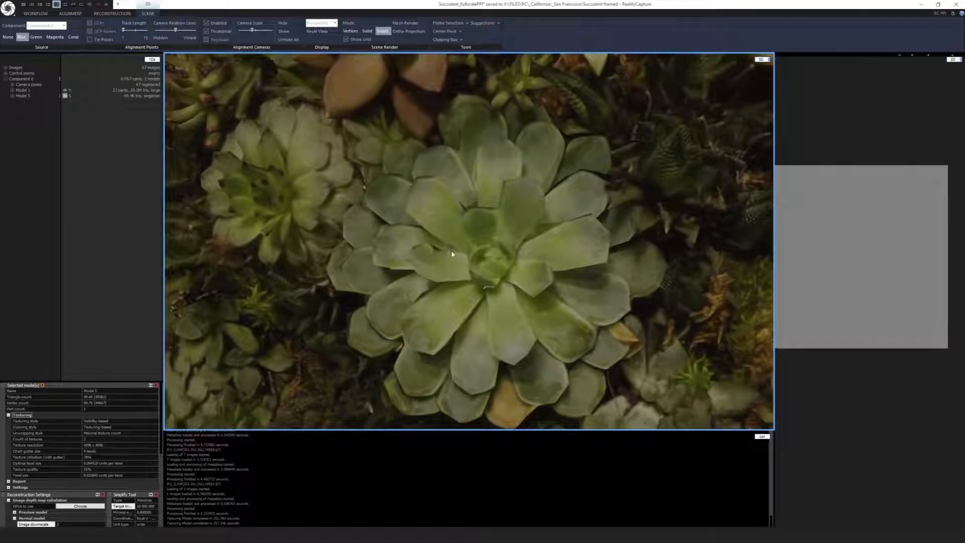
- Compare the dark foliage beside the central rosette up close between the downscale and full-scale projects
key("alt+Tab")
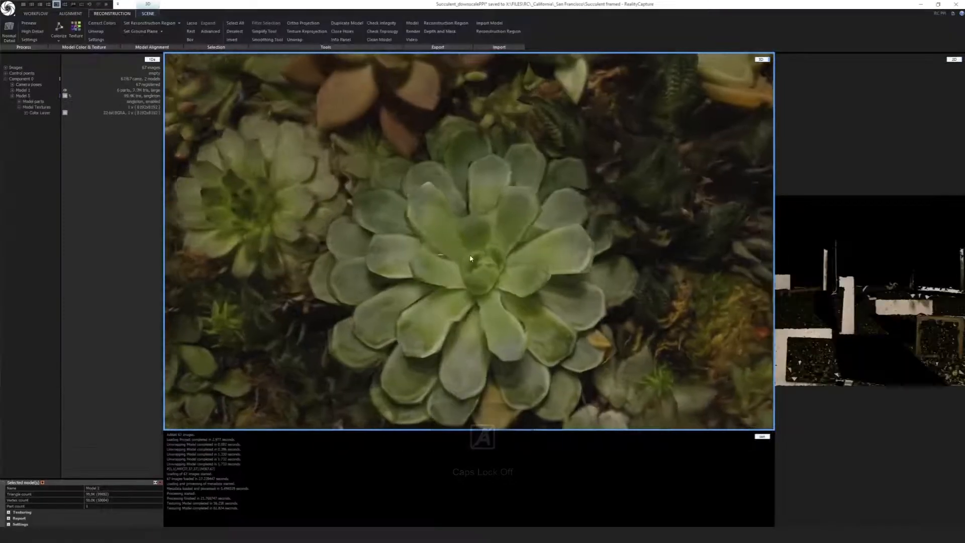
scroll(442, 256, "down", 6)
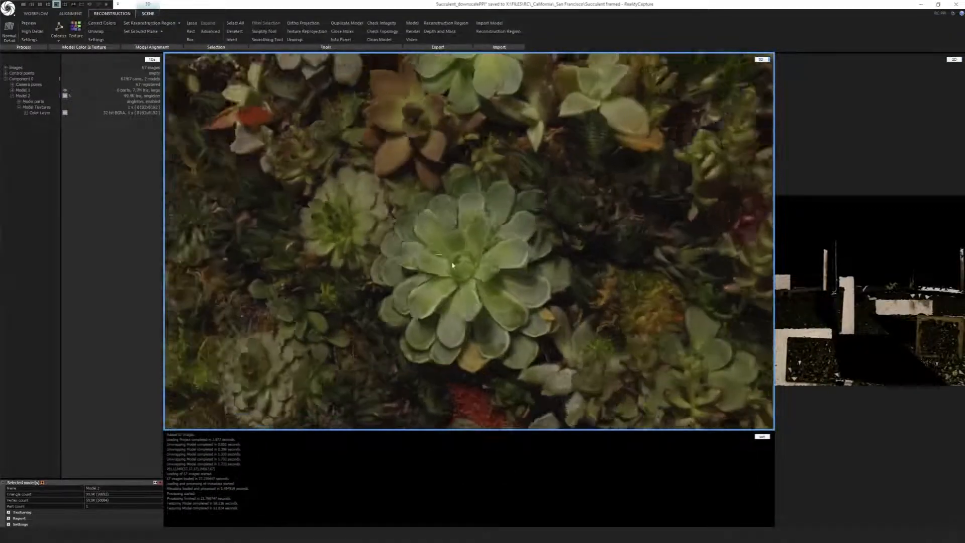
scroll(562, 225, "up", 6)
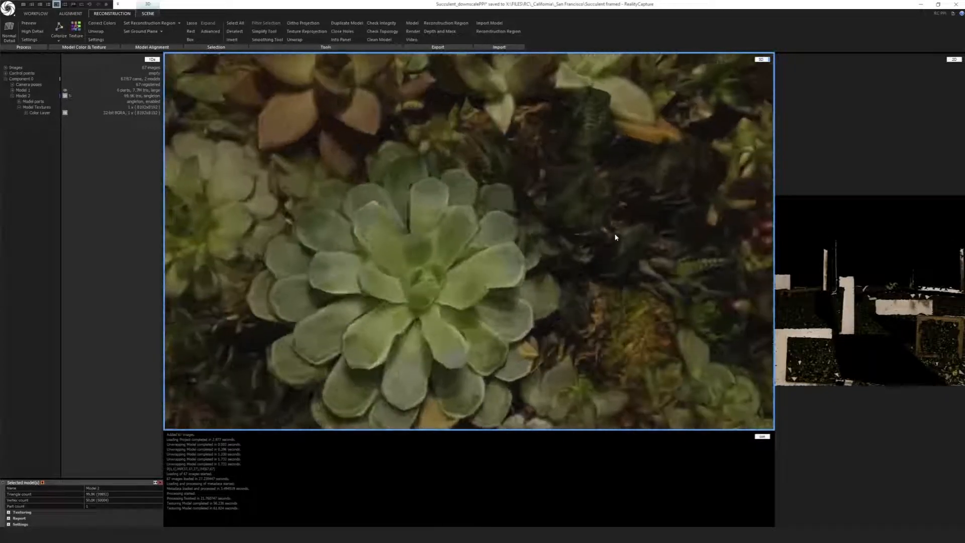
key("alt+Tab")
scroll(573, 250, "up", 5)
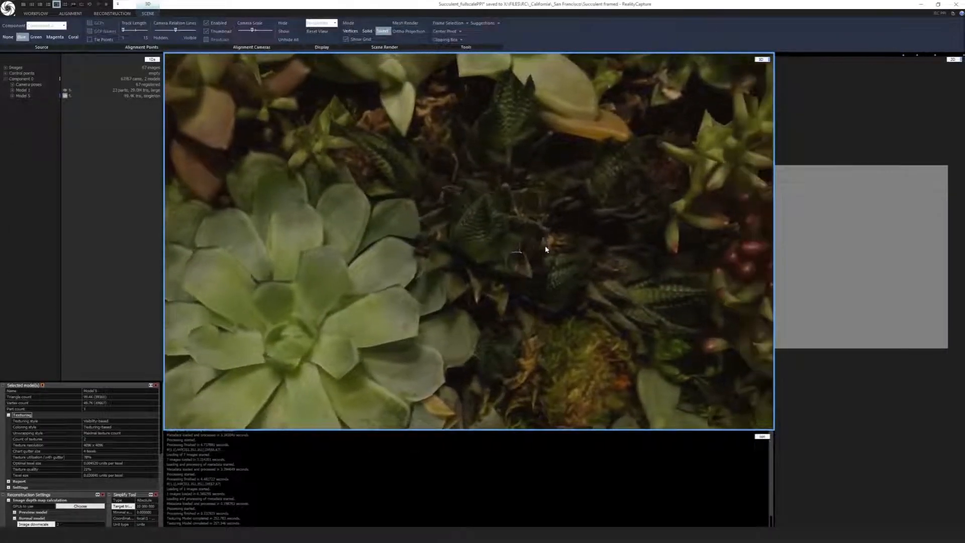
mouse_move(546, 249)
right_mouse_down()
mouse_move(534, 256)
mouse_move(553, 246)
mouse_move(534, 243)
mouse_move(542, 248)
right_mouse_up()
key("alt+Tab")
scroll(541, 248, "up", 6)
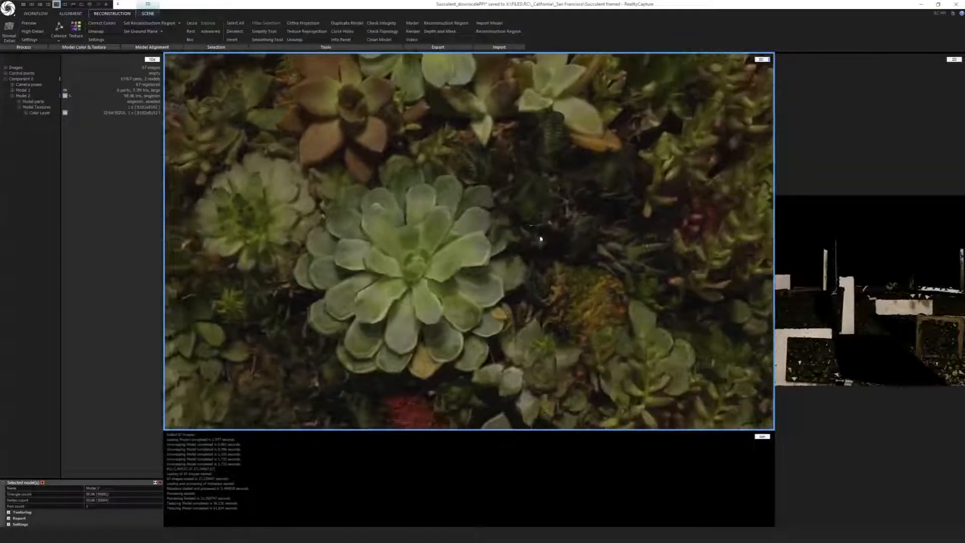
key("alt+Tab")
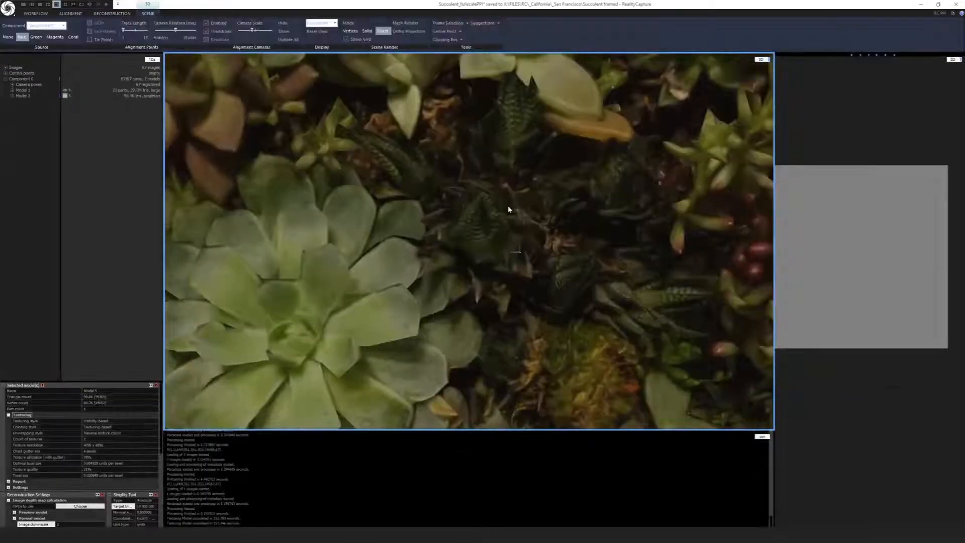
scroll(511, 211, "up", 4)
right_click_drag(515, 232, 508, 266)
- Compare both projects again from a distance, with most of the frame and its succulents in view
key("alt+Tab")
scroll(495, 297, "down", 6)
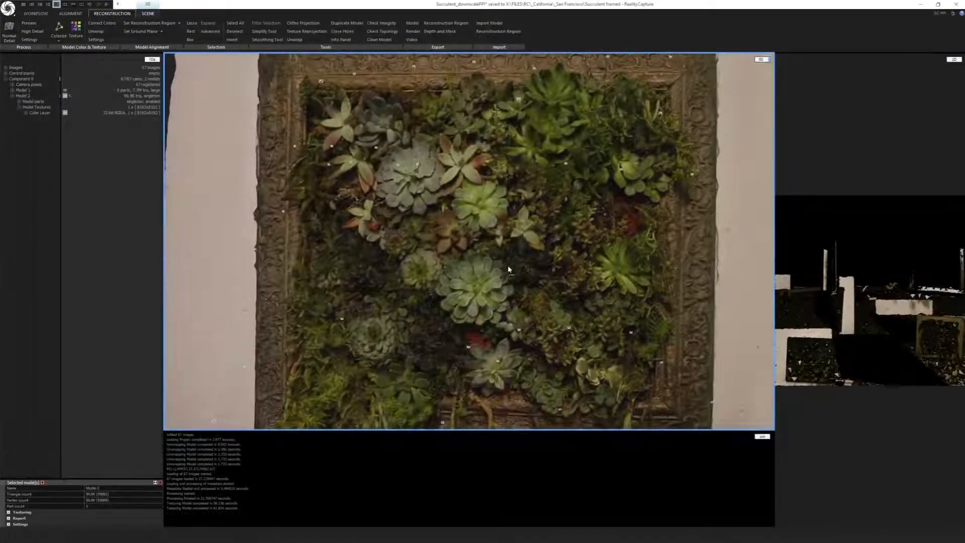
key("alt+Tab")
scroll(468, 251, "down", 6)
left_click_drag(463, 258, 486, 272)
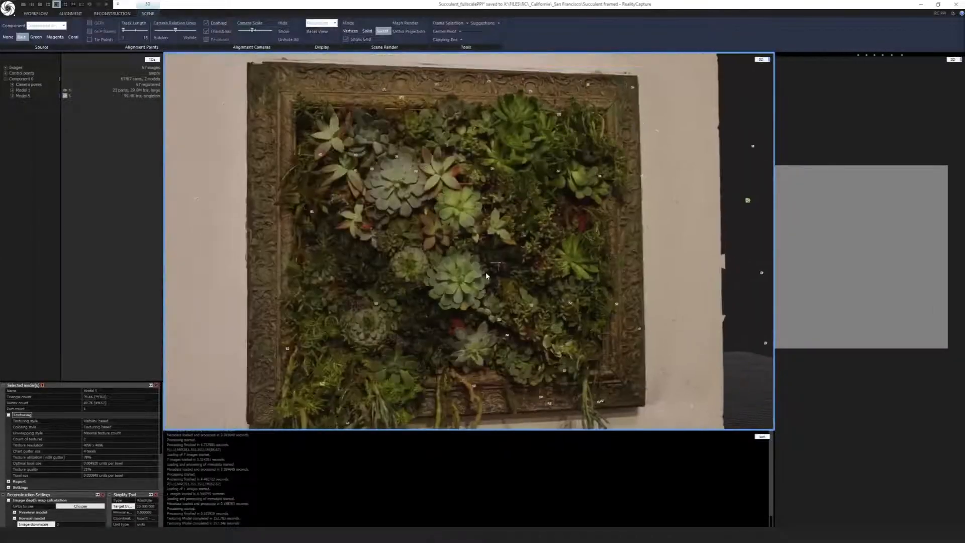
mouse_move(485, 272)
right_mouse_down()
mouse_move(473, 273)
mouse_move(475, 264)
right_mouse_up()
- Return to the downscale project and inspect the textured Model 2 from slightly different front angles
key("alt+Tab")
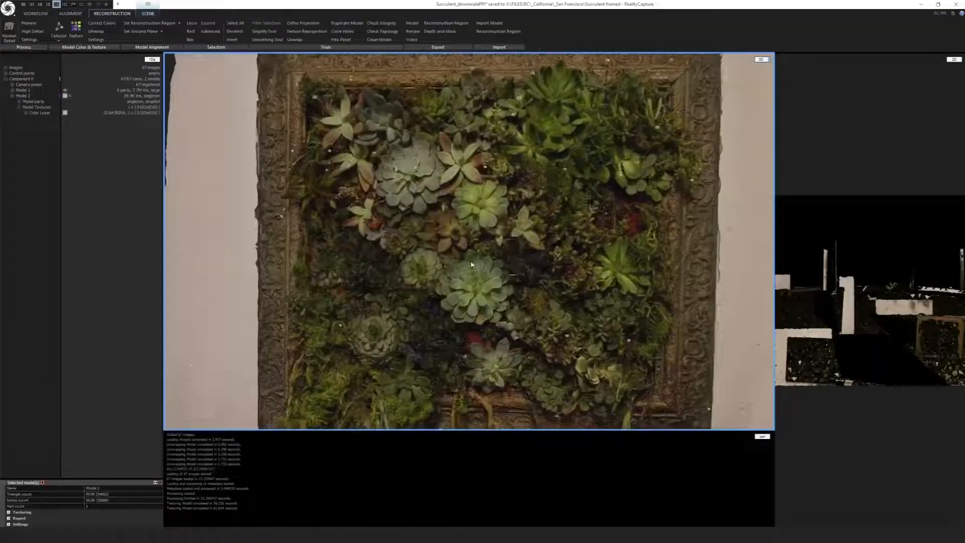
left_click_drag(475, 265, 463, 230)
scroll(459, 230, "down", 1)
right_click_drag(458, 231, 469, 246)
scroll(470, 245, "up", 2)
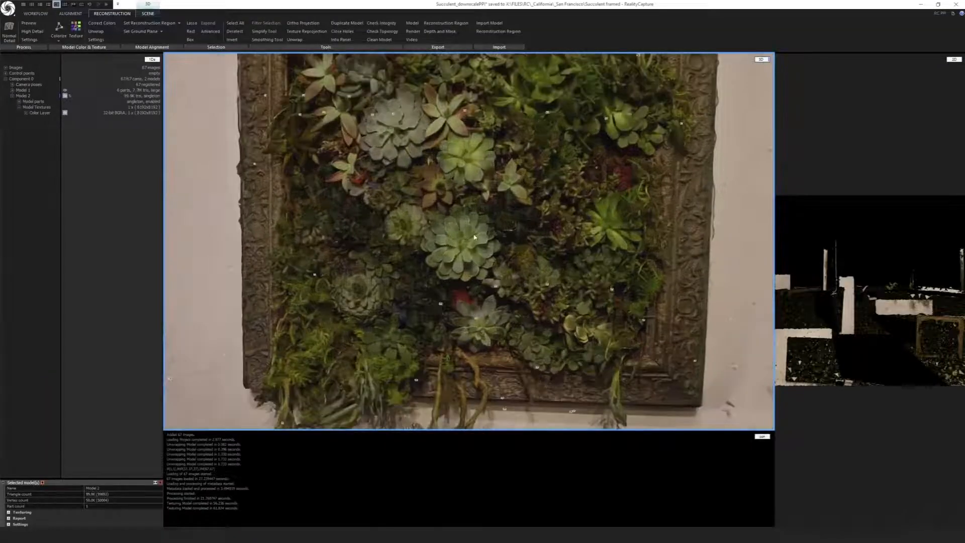
left_click_drag(473, 234, 476, 266)
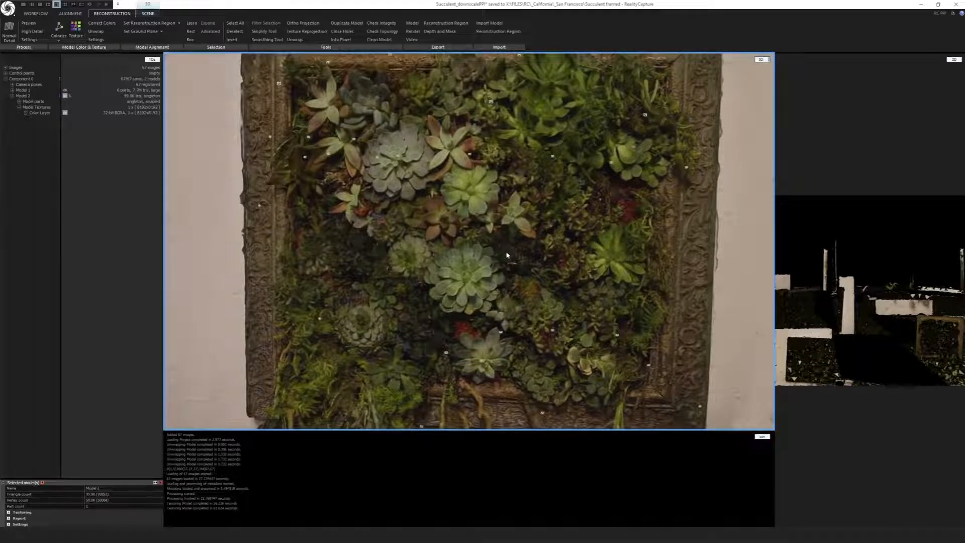
mouse_move(506, 252)
right_mouse_down()
mouse_move(516, 242)
mouse_move(506, 243)
right_mouse_up()
scroll(518, 240, "down", 2)
left_click_drag(507, 243, 527, 226)
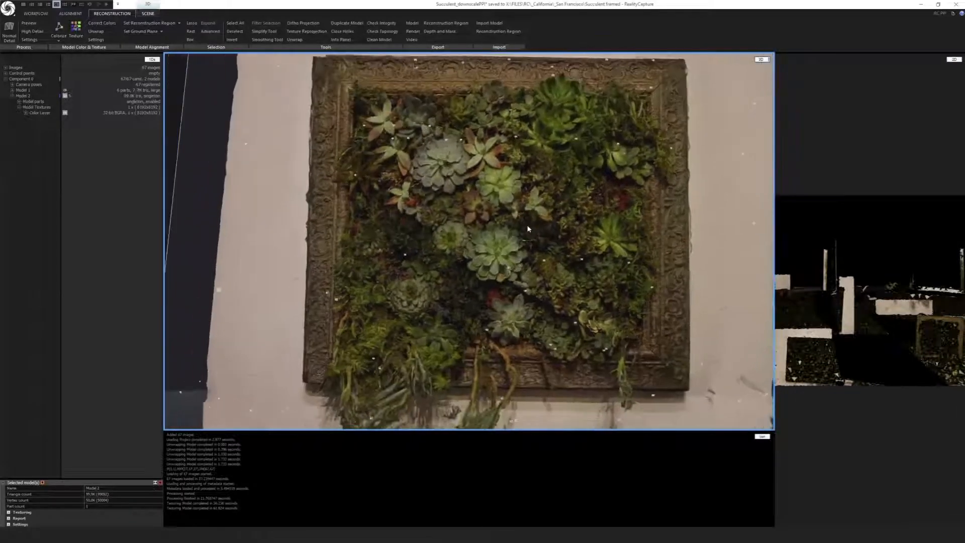
right_click_drag(527, 226, 556, 244)
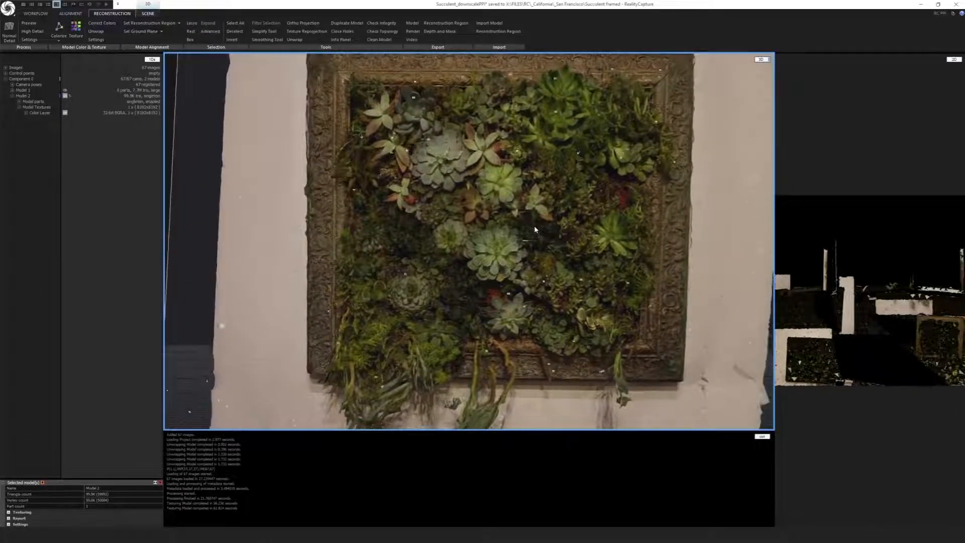
left_click_drag(534, 230, 523, 261)
right_click_drag(478, 198, 480, 194)
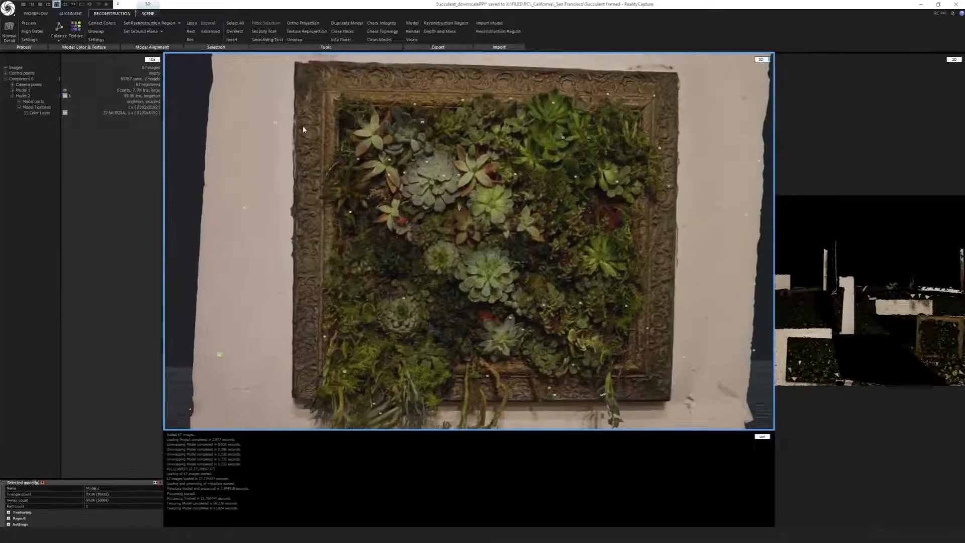
- Inspect the downscale model's frame and succulents near and far, including an oblique view
mouse_move(303, 130)
right_mouse_down()
mouse_move(329, 138)
mouse_move(296, 138)
right_mouse_up()
scroll(331, 142, "up", 3)
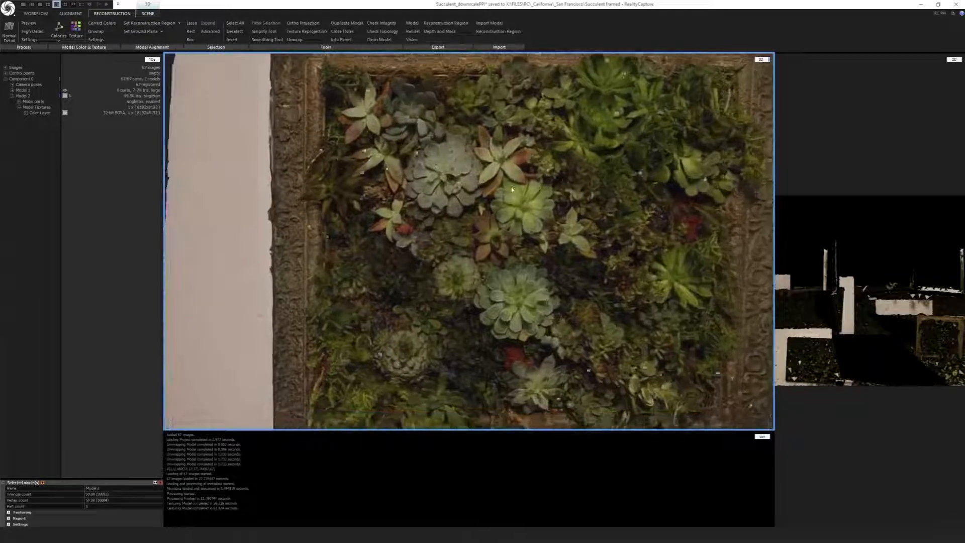
scroll(518, 228, "down", 5)
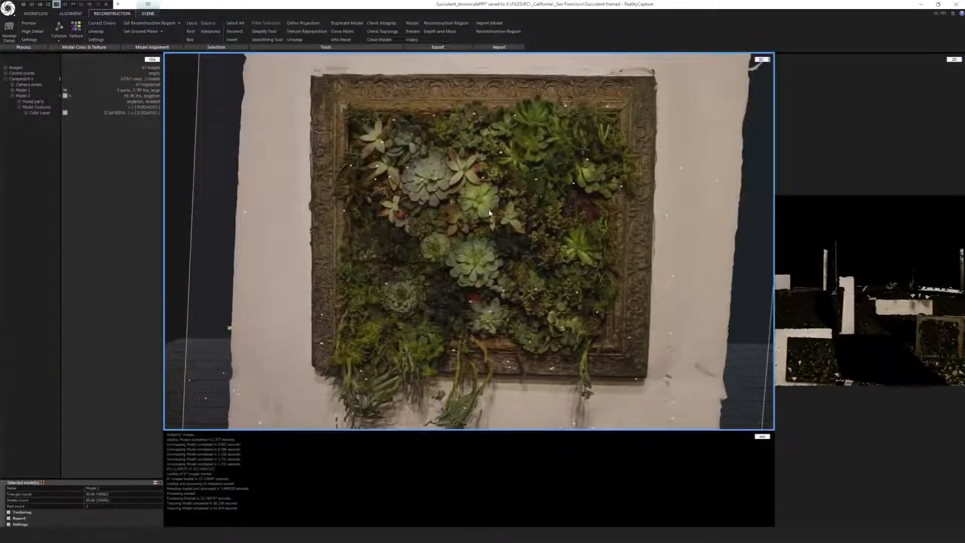
scroll(489, 213, "up", 2)
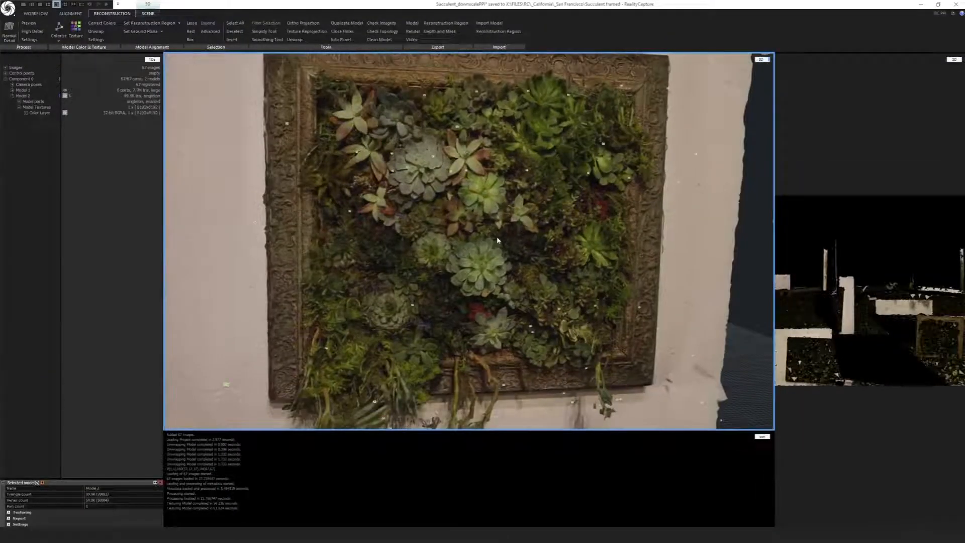
mouse_move(498, 240)
left_mouse_down()
mouse_move(543, 244)
mouse_move(492, 241)
mouse_move(513, 235)
left_mouse_up()
scroll(473, 272, "up", 2)
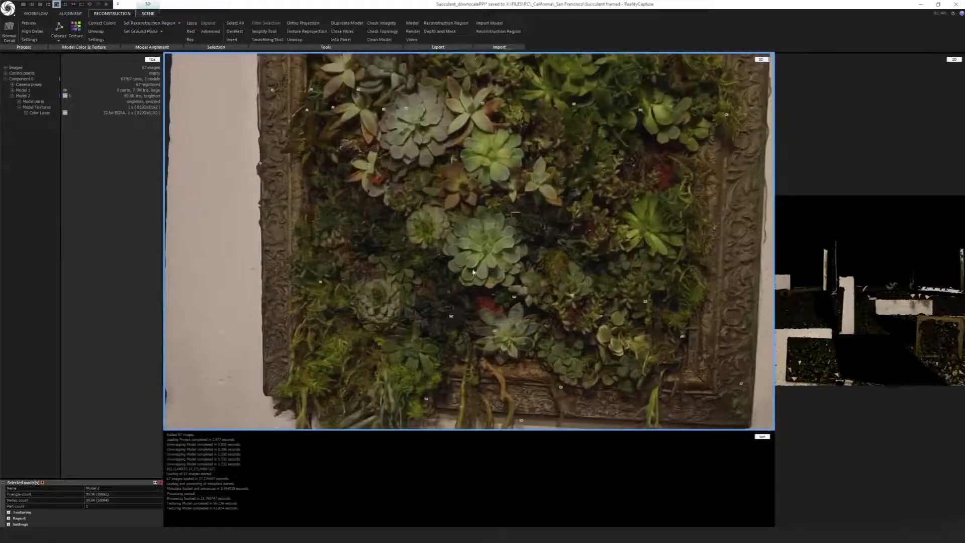
left_click_drag(474, 272, 495, 261)
scroll(499, 260, "down", 2)
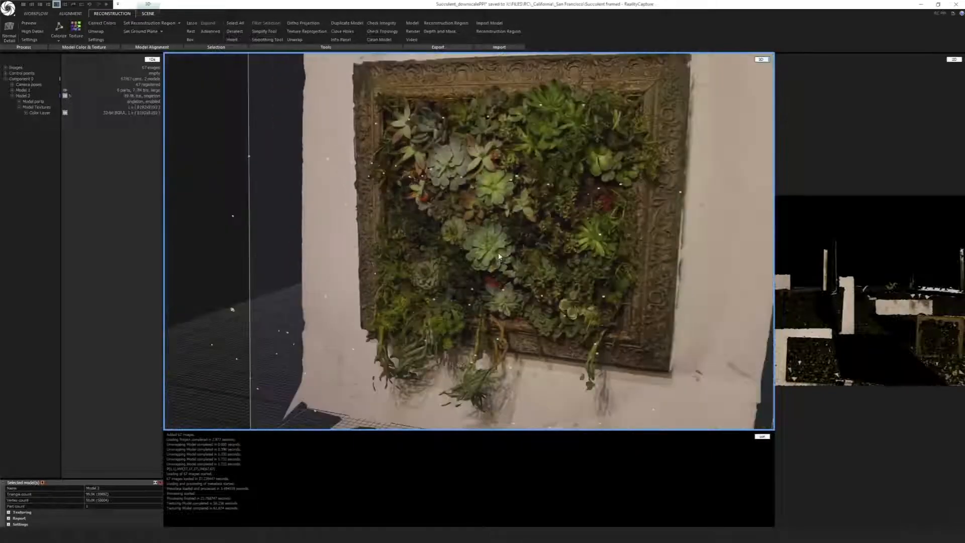
- Examine the downscale model's central rosette up close and the depth of the framed panel from the side
left_click_drag(506, 251, 502, 206)
scroll(490, 238, "up", 4)
scroll(488, 239, "up", 2)
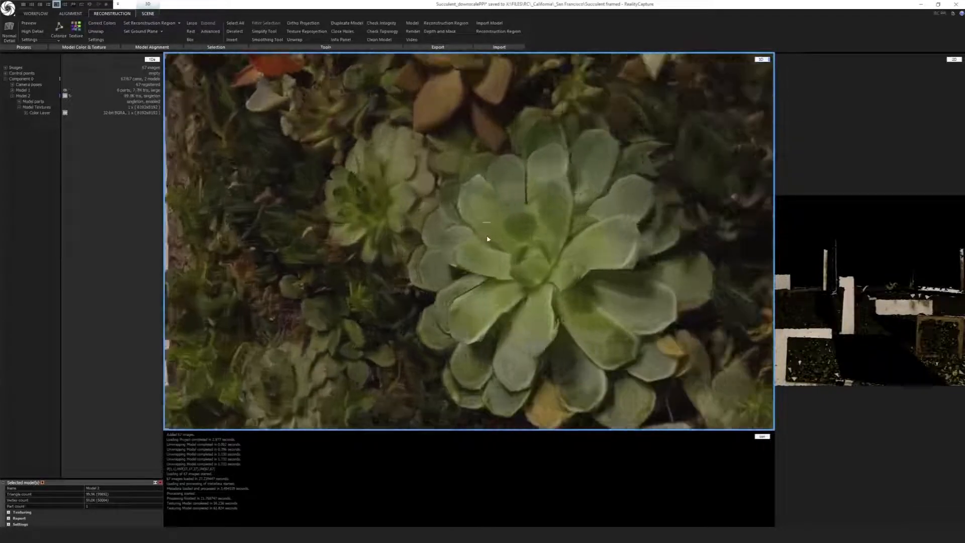
scroll(488, 239, "down", 5)
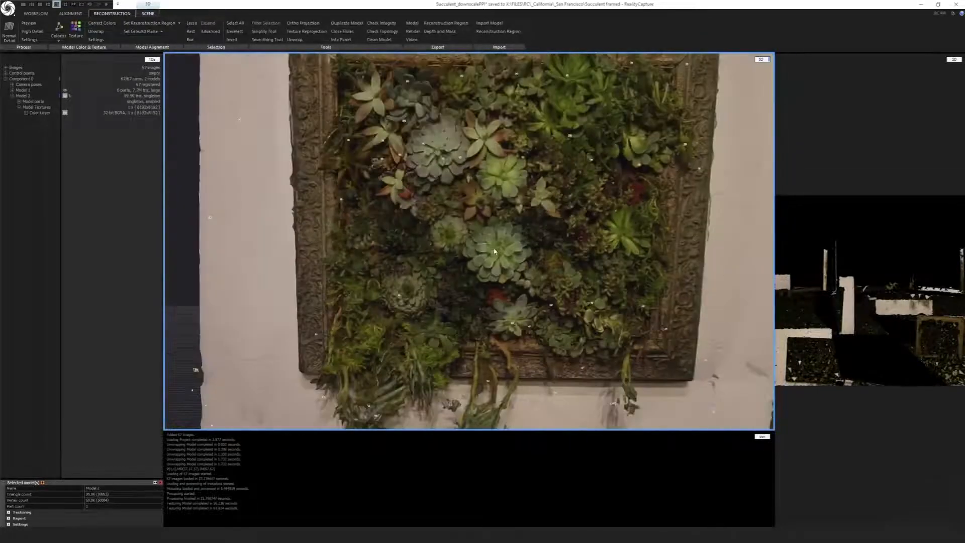
left_click_drag(485, 241, 406, 281)
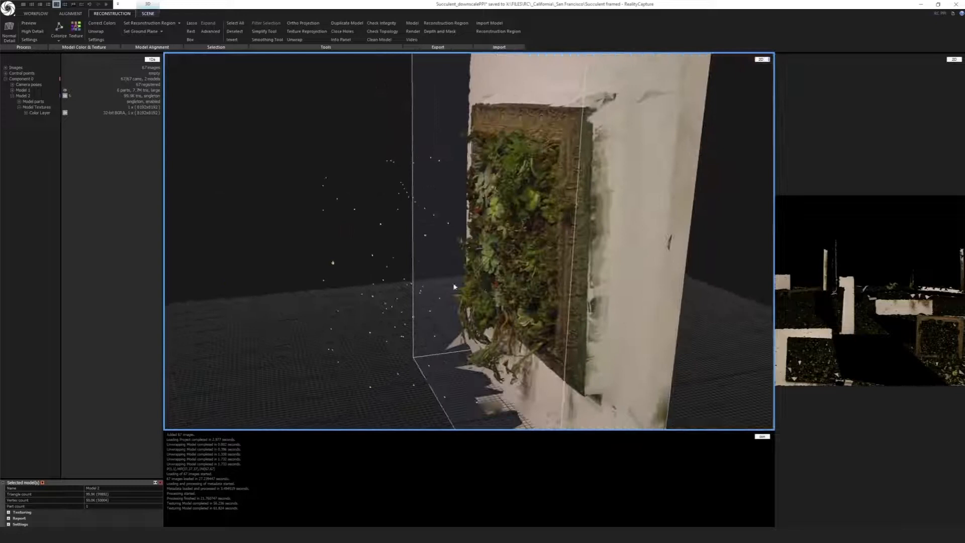
- Return to a frontal view of the downscale model and inspect the central succulents more closely
double_click(404, 280)
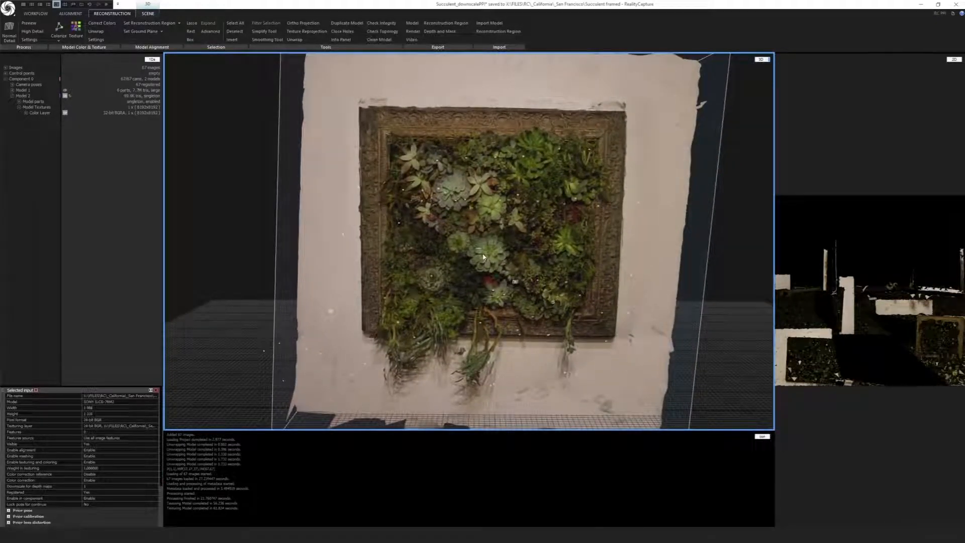
left_click_drag(486, 253, 507, 226)
scroll(498, 251, "up", 3)
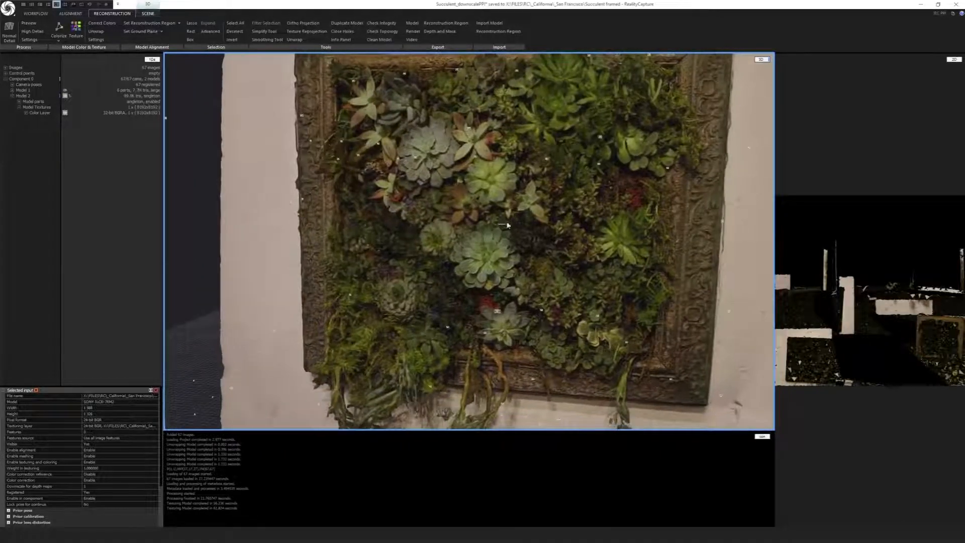
- Open the reconstruction settings and reveal the Normal model's image downscale value under Image depth map calculation
left_click(30, 41)
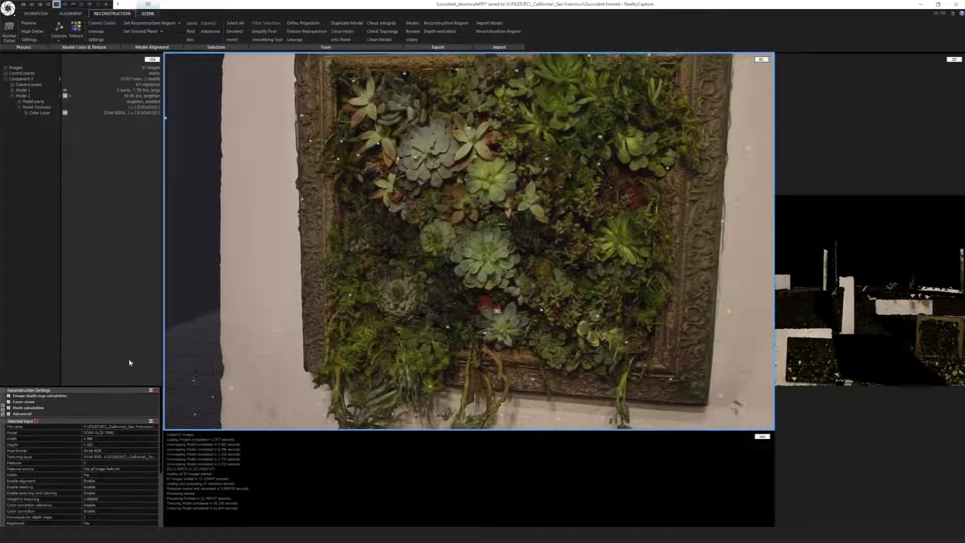
left_click(8, 396)
left_click(15, 413)
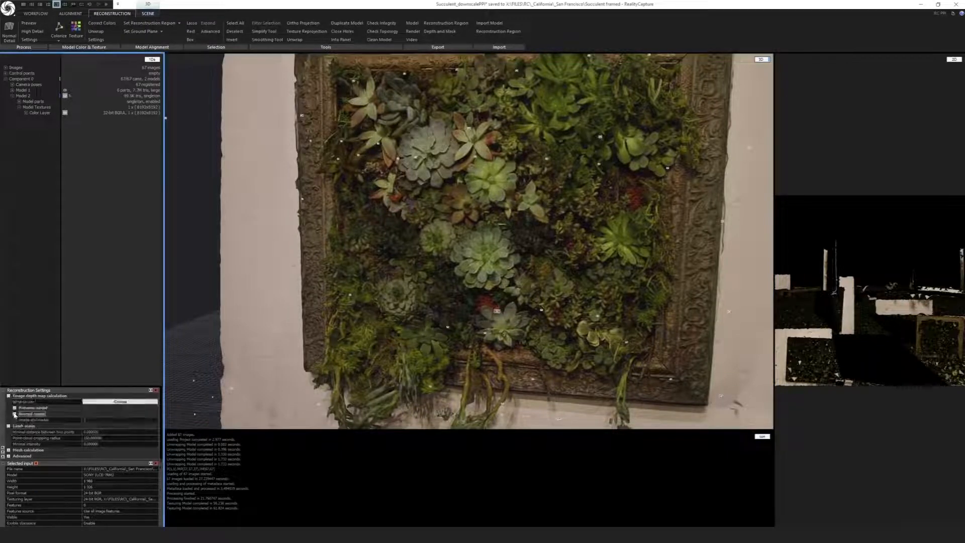
left_click(84, 420)
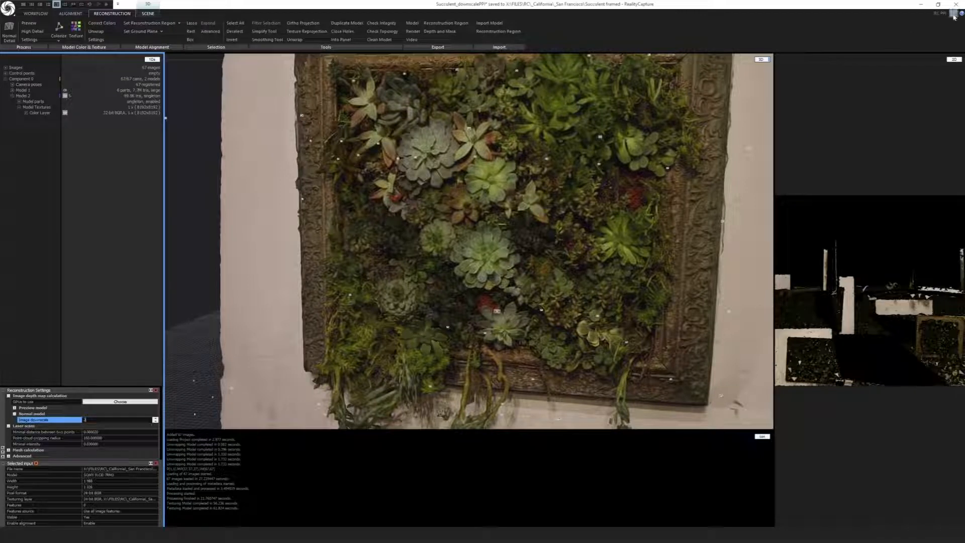
- Examine the front of the textured downscale model at varying distances, from the central rosettes to the whole frame
left_click_drag(643, 255, 651, 251)
left_click_drag(558, 246, 564, 242)
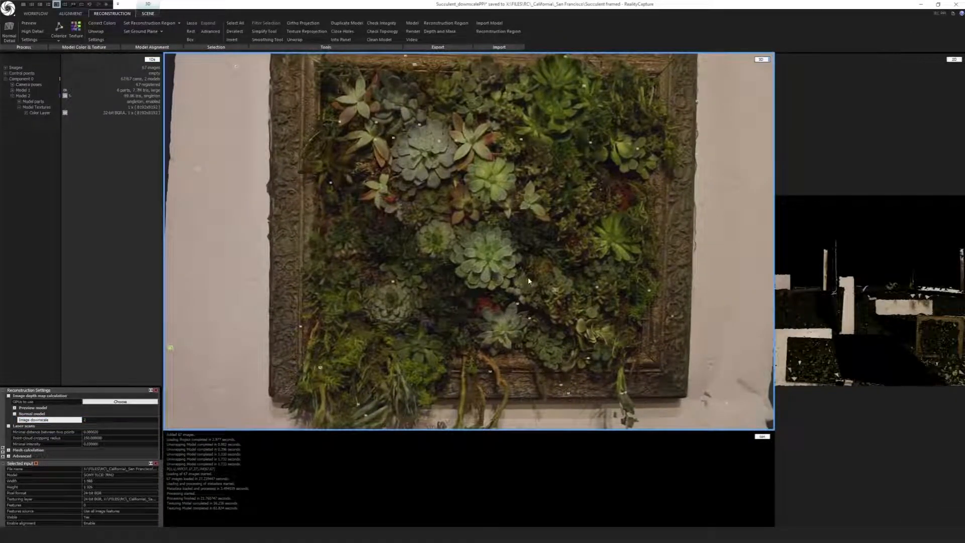
left_click_drag(502, 229, 491, 237)
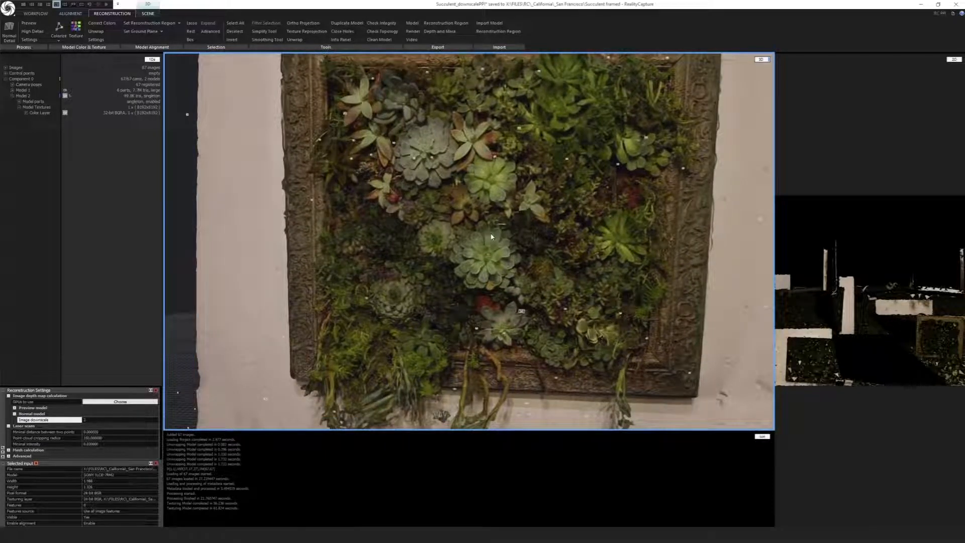
scroll(493, 261, "down", 2)
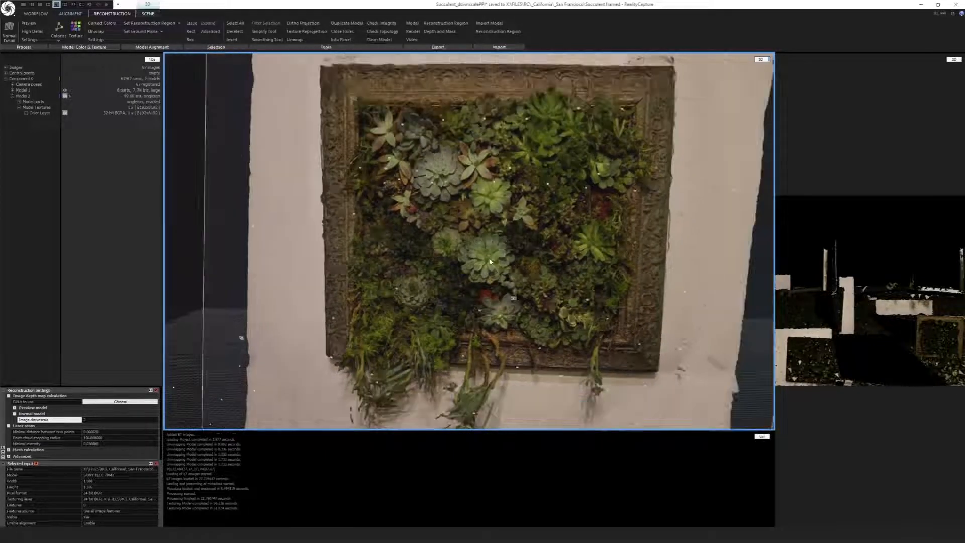
left_click_drag(491, 258, 535, 227)
scroll(502, 252, "down", 2)
scroll(492, 247, "up", 2)
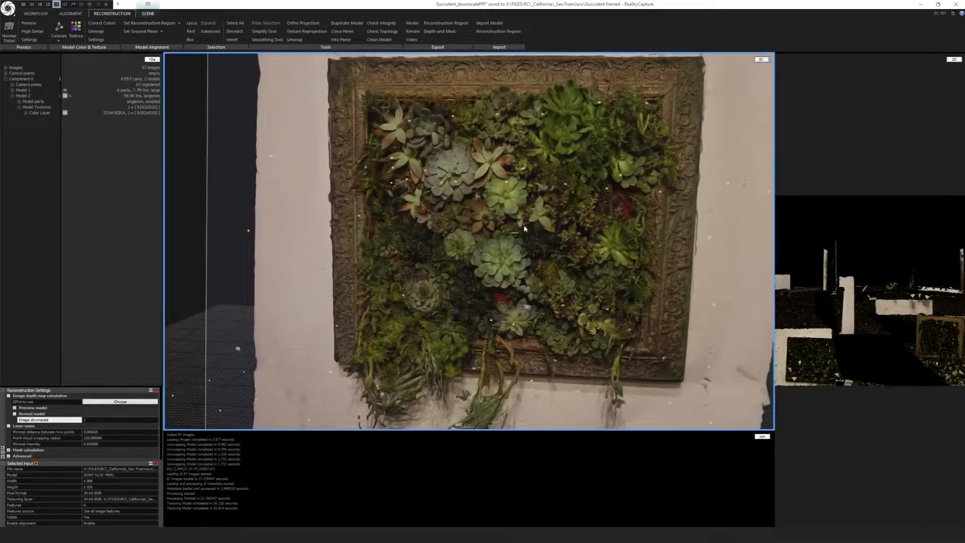
scroll(499, 234, "up", 2)
mouse_move(520, 232)
left_mouse_down()
mouse_move(499, 233)
mouse_move(523, 237)
mouse_move(526, 248)
left_mouse_up()
scroll(523, 237, "down", 3)
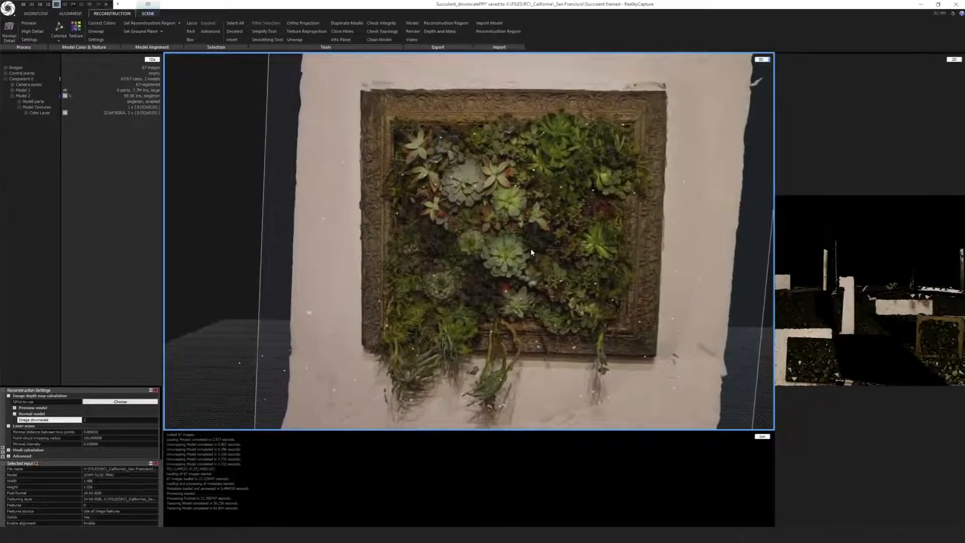
scroll(533, 253, "up", 2)
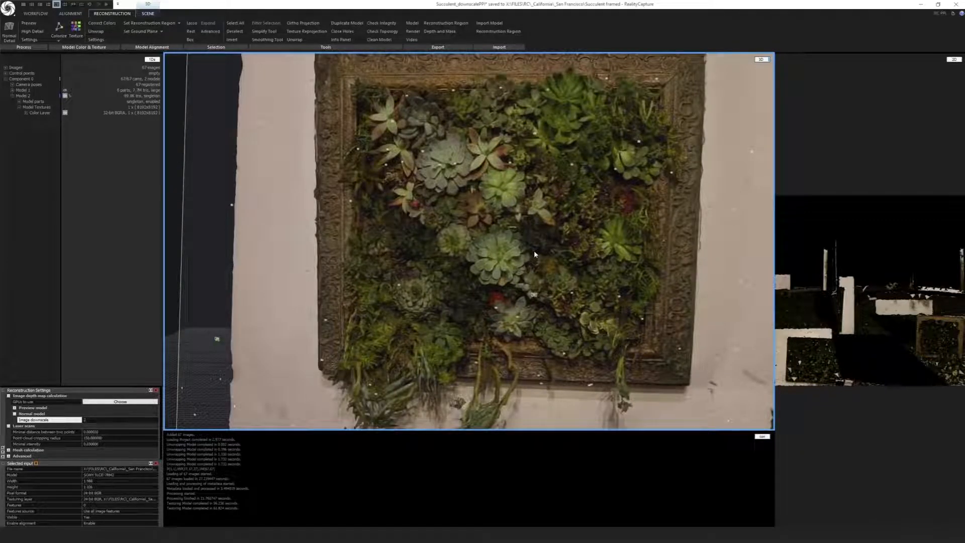
mouse_move(534, 251)
left_mouse_down()
mouse_move(540, 240)
mouse_move(522, 231)
mouse_move(553, 249)
mouse_move(542, 258)
left_mouse_up()
scroll(540, 242, "down", 2)
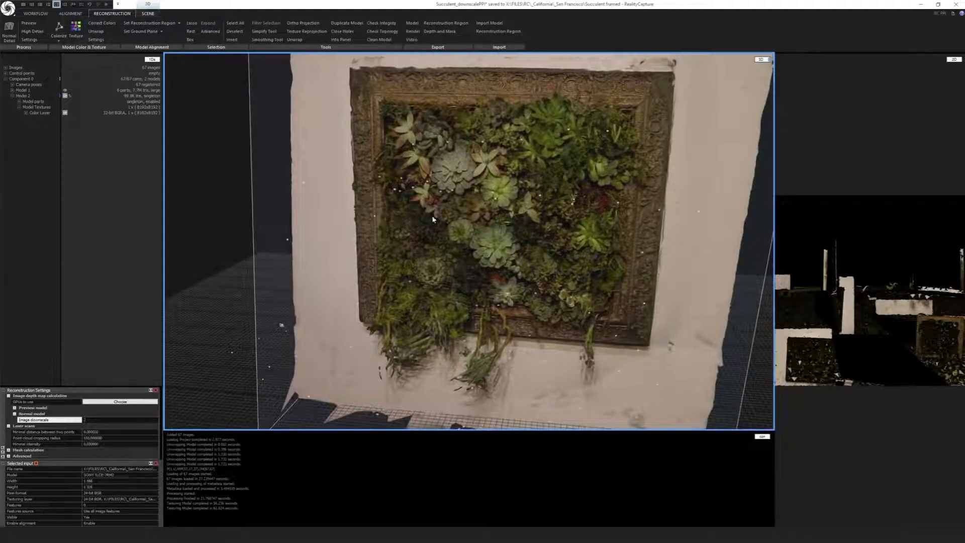
- Inspect the downscale model's frame and succulents up close, from the front and from an oblique side angle
left_click_drag(433, 219, 517, 188)
scroll(537, 242, "up", 2)
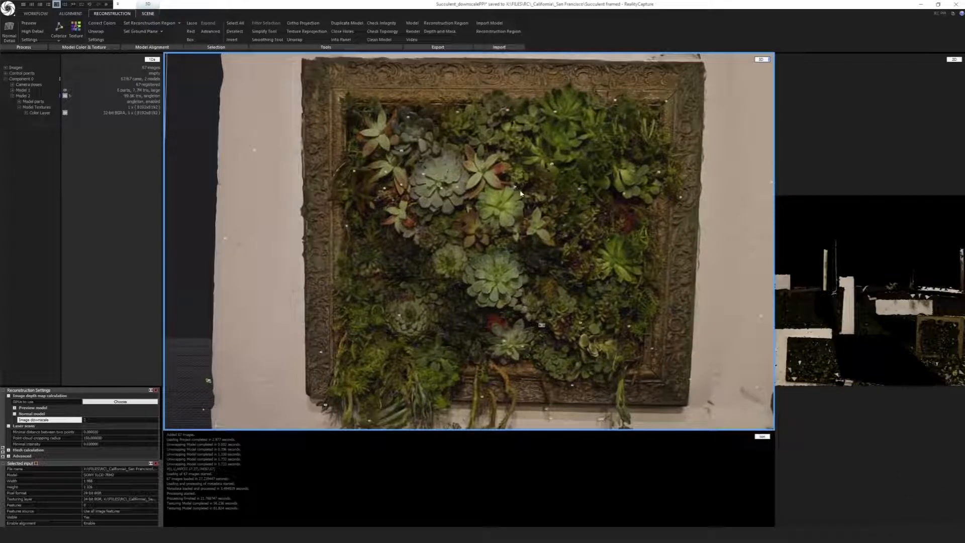
left_click_drag(541, 229, 266, 158)
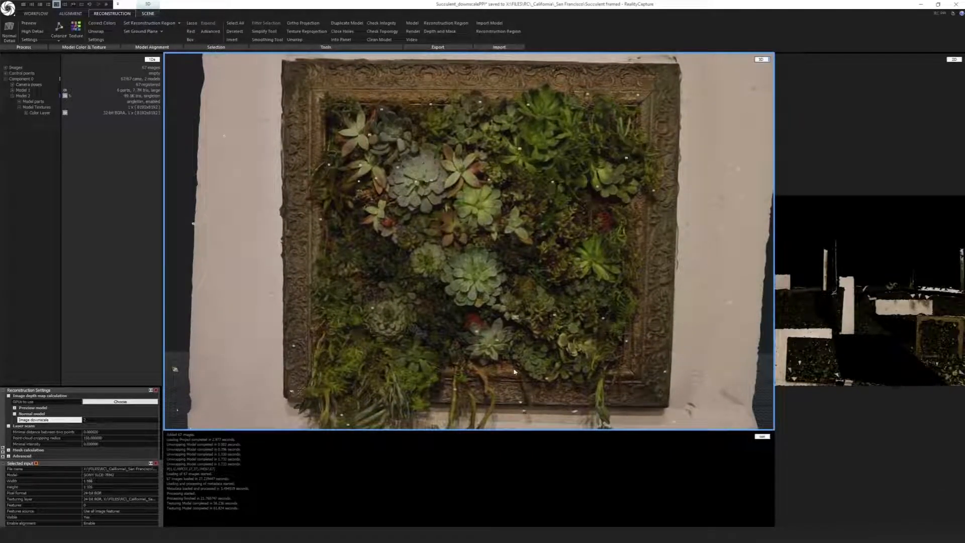
left_click_drag(509, 257, 522, 158)
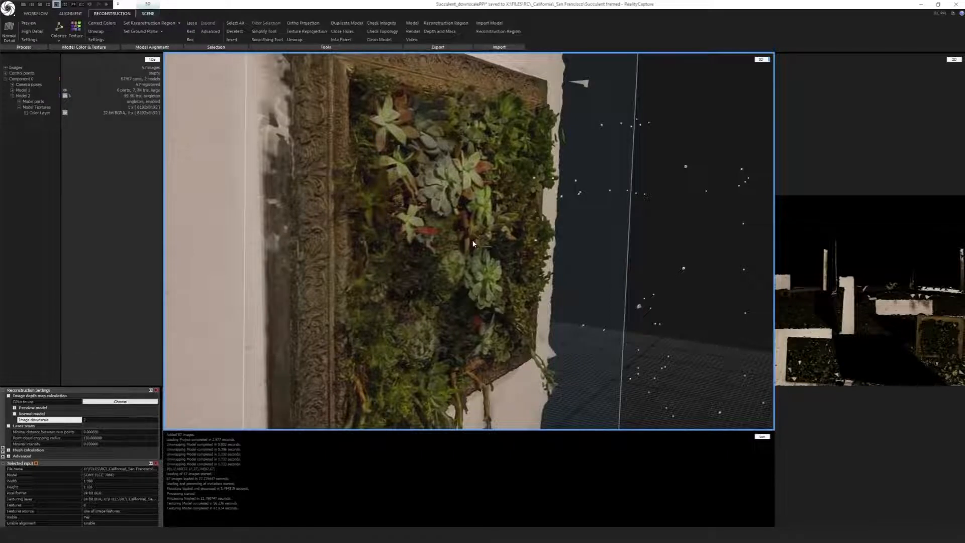
left_click_drag(472, 243, 419, 245)
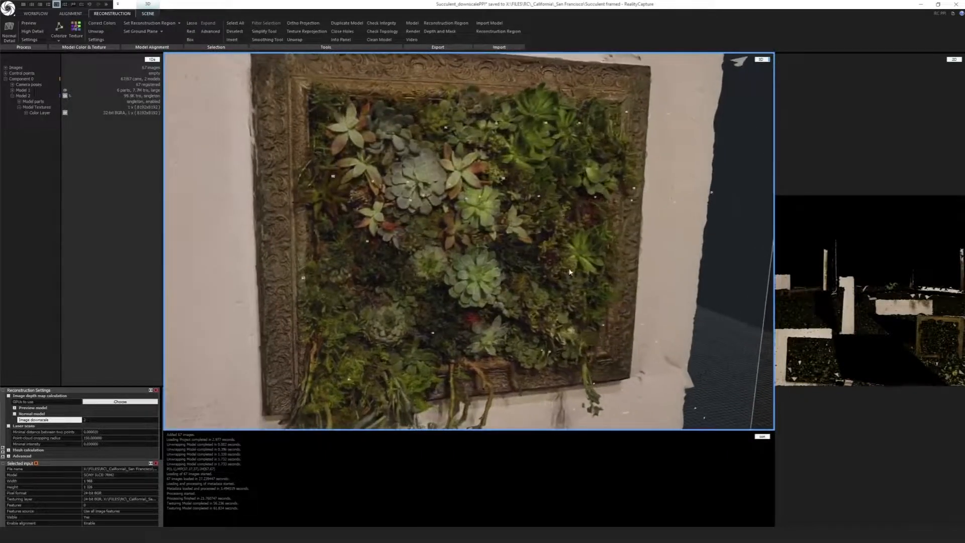
left_click_drag(570, 272, 553, 263)
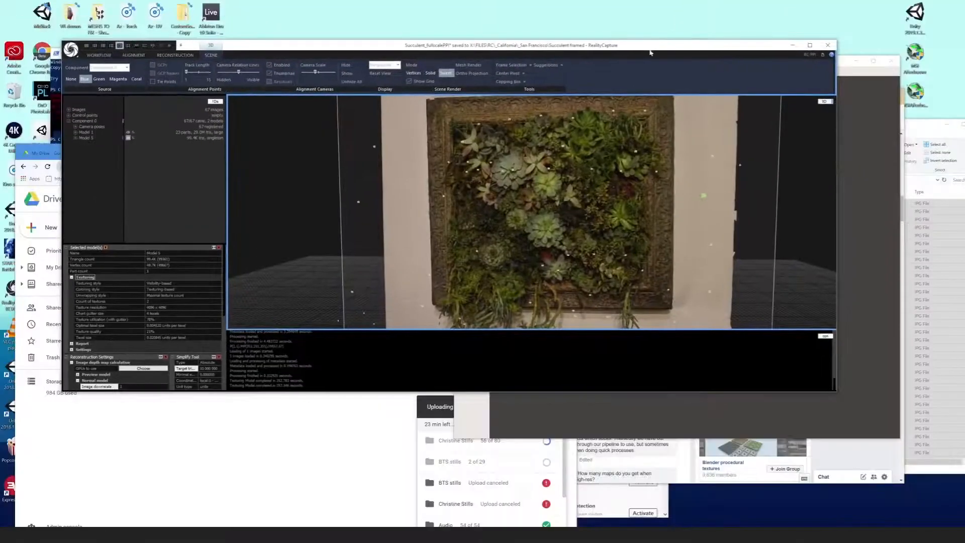
- Switch to the full-scale project and check the licence cost of exporting Model 5 as OBJ, declining the purchase
double_click(648, 51)
left_click_drag(639, 161, 532, 161)
left_click(99, 15)
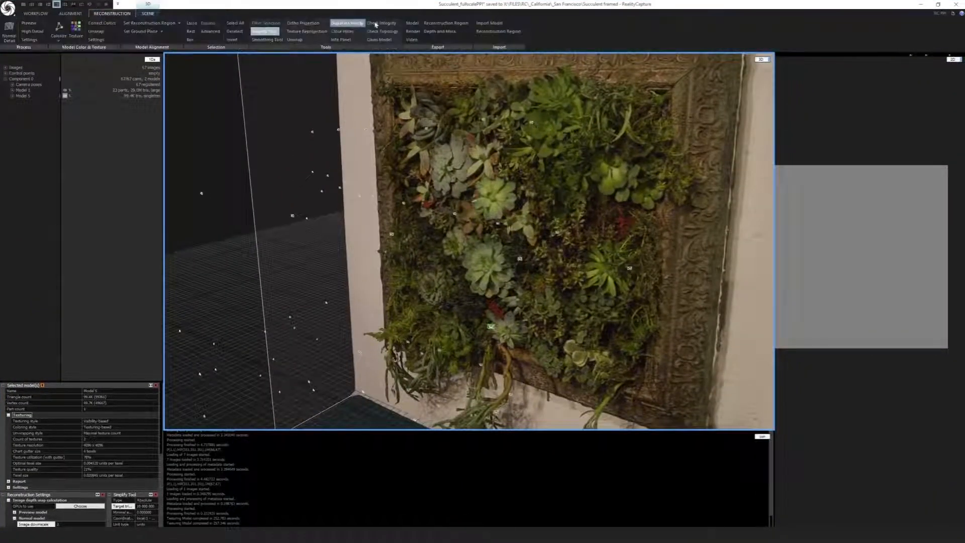
left_click(413, 23)
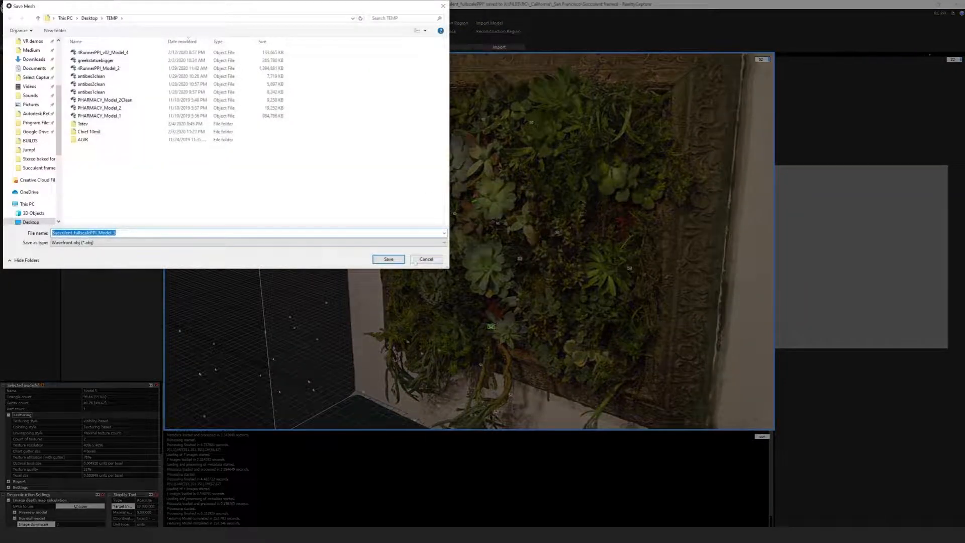
left_click(403, 260)
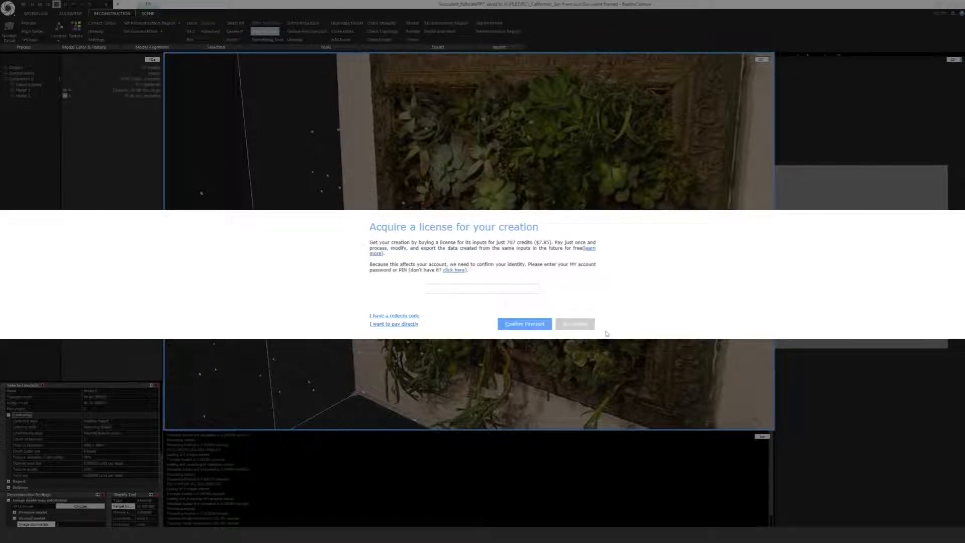
left_click(574, 324)
- Switch to the downscale project and start exporting its textured Model 2 under the suggested file name
key("alt+Tab")
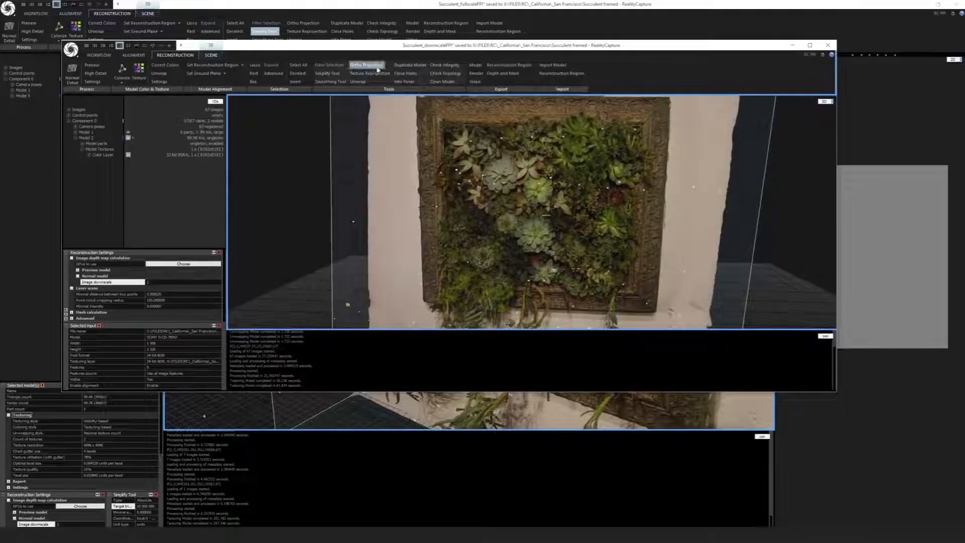
left_click(472, 67)
key("Return")
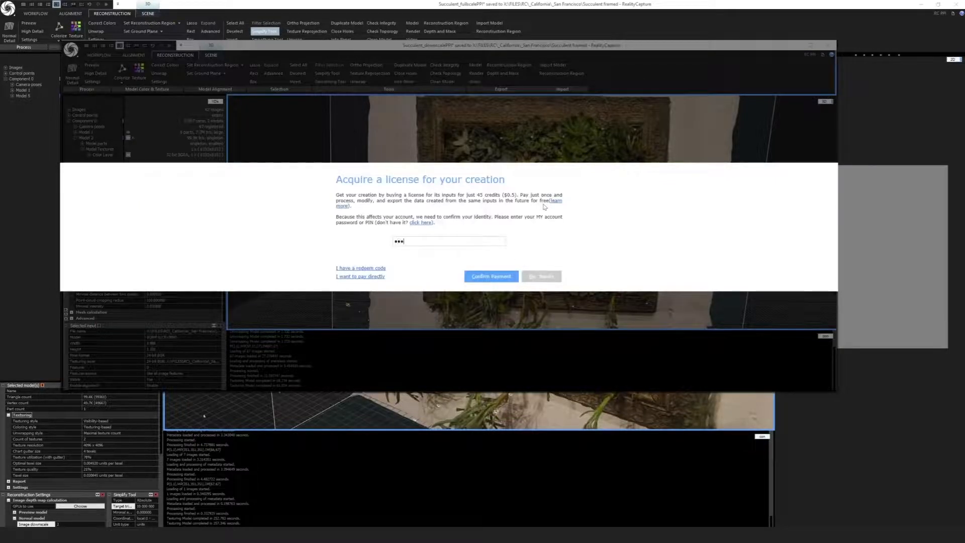
- Enter the account password or PIN, confirm the licence payment, and export the model in Wavefront OBJ format
type("•••")
left_click_drag(415, 241, 434, 242)
left_click(398, 242)
left_click(485, 277)
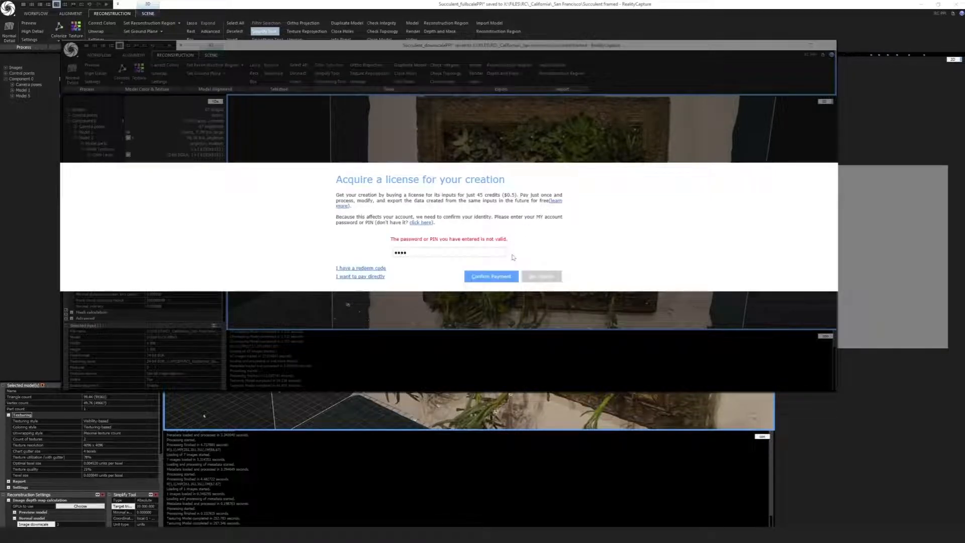
left_click(490, 279)
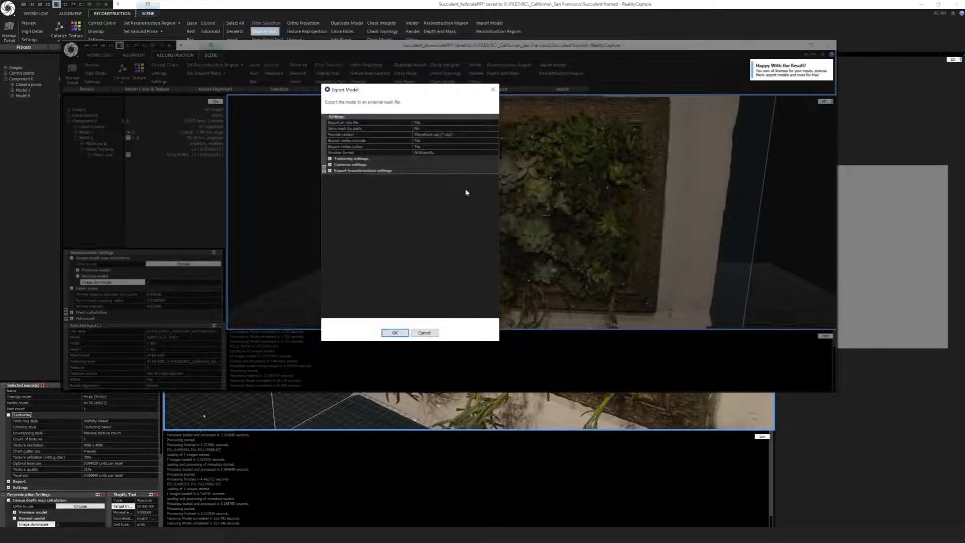
left_click(395, 333)
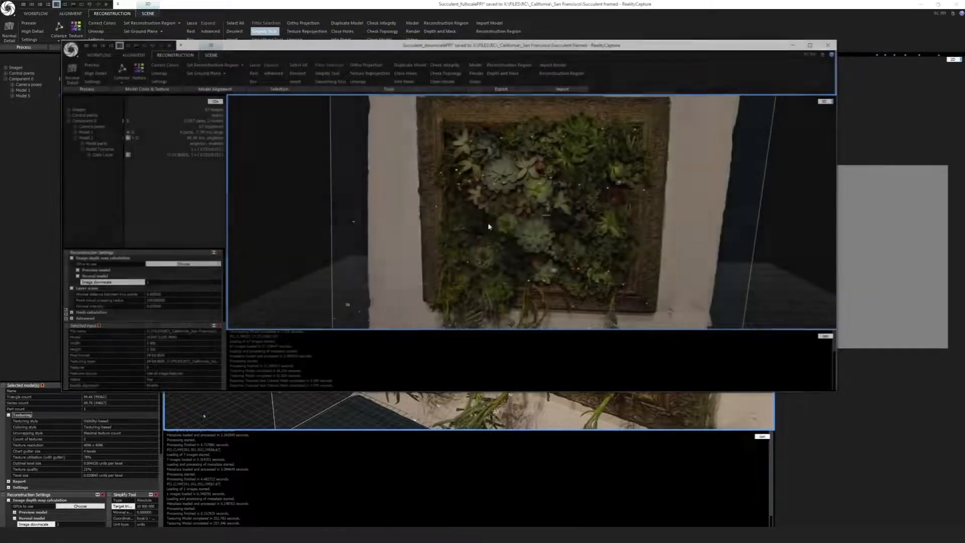
- Maximize the downscale project and view the exported model's whole frame and surrounding wall
mouse_move(487, 222)
left_mouse_down()
mouse_move(491, 255)
mouse_move(438, 250)
mouse_move(627, 237)
mouse_move(323, 243)
mouse_move(613, 251)
mouse_move(597, 209)
mouse_move(536, 197)
mouse_move(519, 238)
mouse_move(586, 258)
mouse_move(625, 226)
mouse_move(534, 183)
mouse_move(574, 221)
mouse_move(535, 219)
mouse_move(522, 243)
mouse_move(553, 243)
mouse_move(538, 273)
mouse_move(550, 250)
mouse_move(477, 235)
mouse_move(266, 276)
mouse_move(303, 338)
mouse_move(382, 281)
mouse_move(501, 219)
left_mouse_up()
scroll(534, 207, "down", 2)
scroll(535, 219, "up", 3)
double_click(578, 45)
scroll(471, 253, "down", 3)
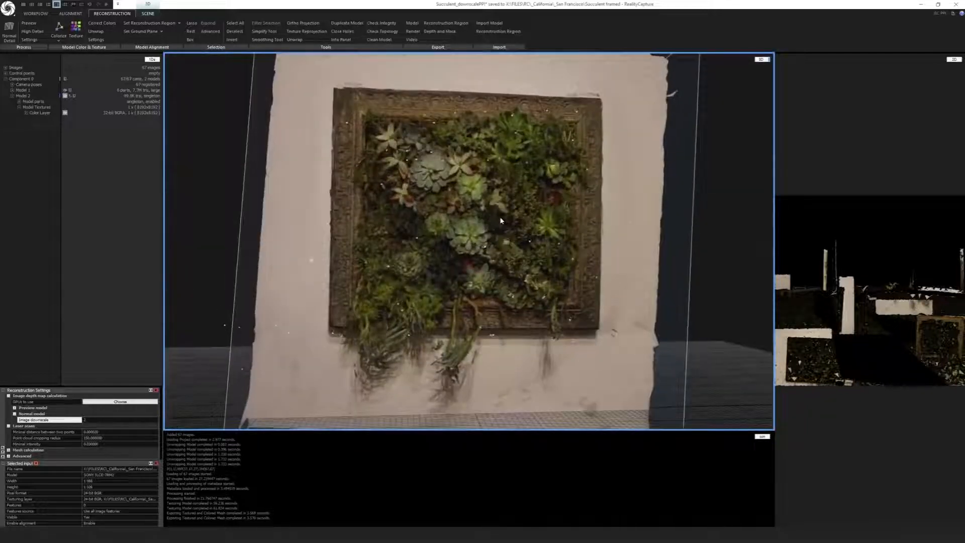